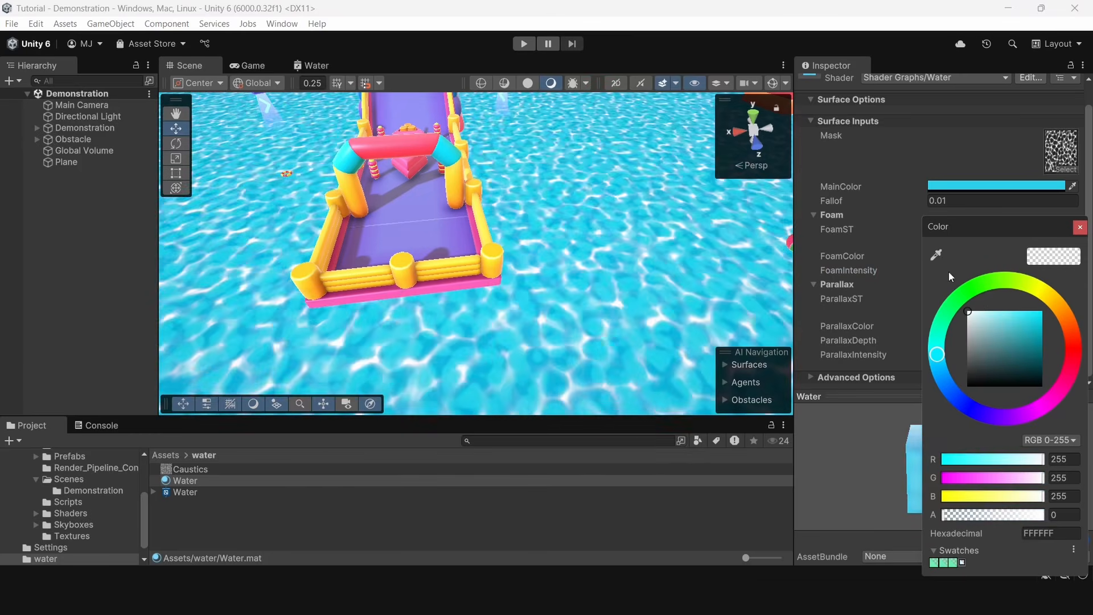
left_click(907, 322)
left_click_drag(905, 340, 391, 334)
key("ctrl+z")
left_click_drag(895, 344, 1073, 349)
key("ctrl+z")
Examine the finished water surface in the scene and the node groups of its Water shader graph
right_click_drag(604, 245, 678, 174)
key("w")
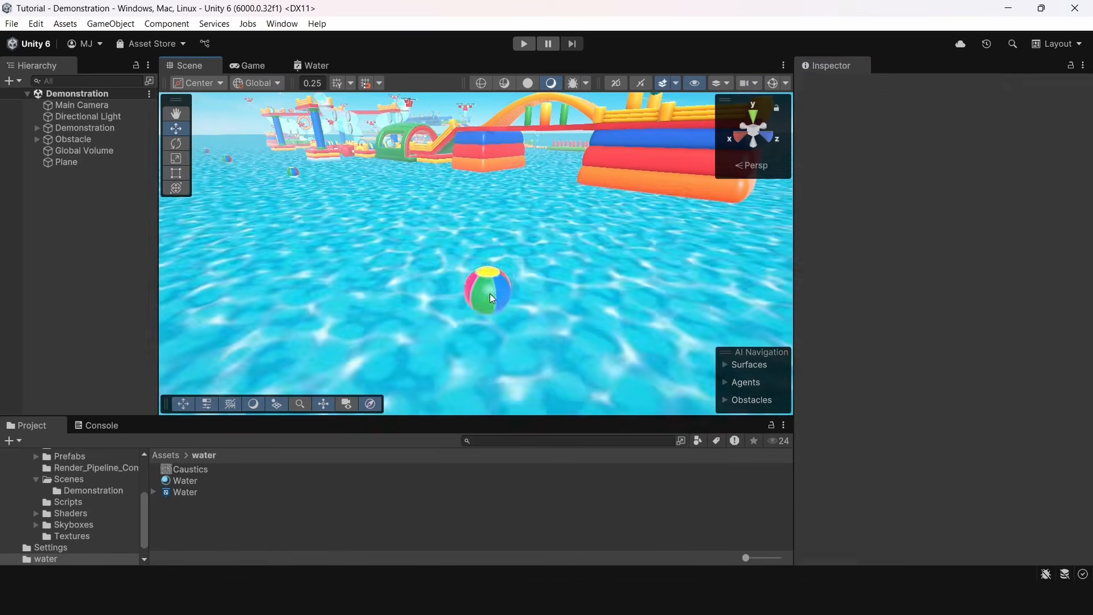
left_click(490, 293)
left_click_drag(489, 256, 491, 286)
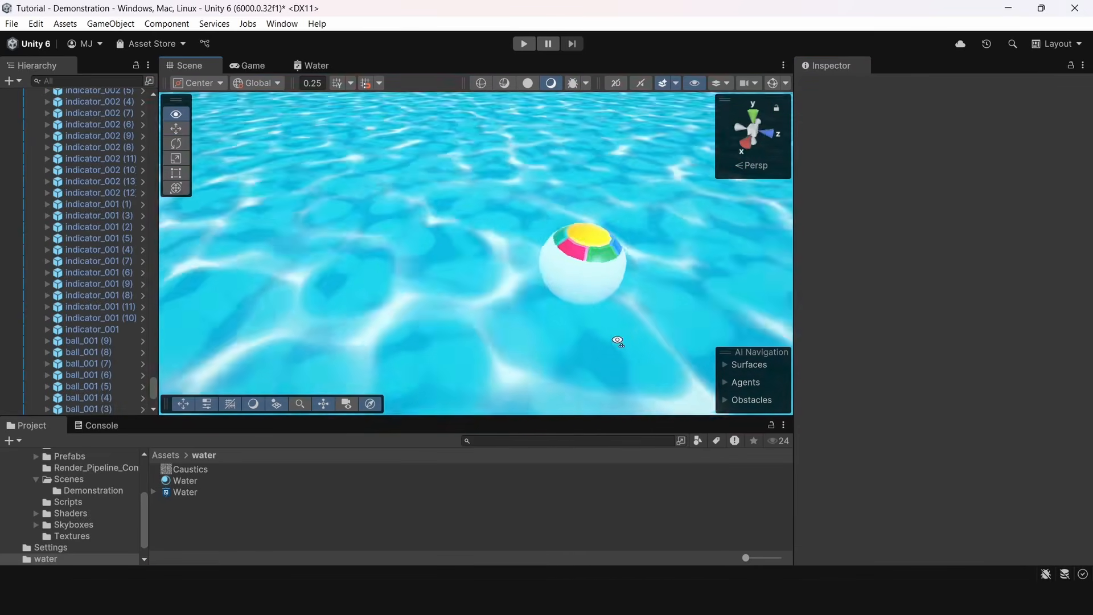
right_click_drag(617, 342, 715, 317)
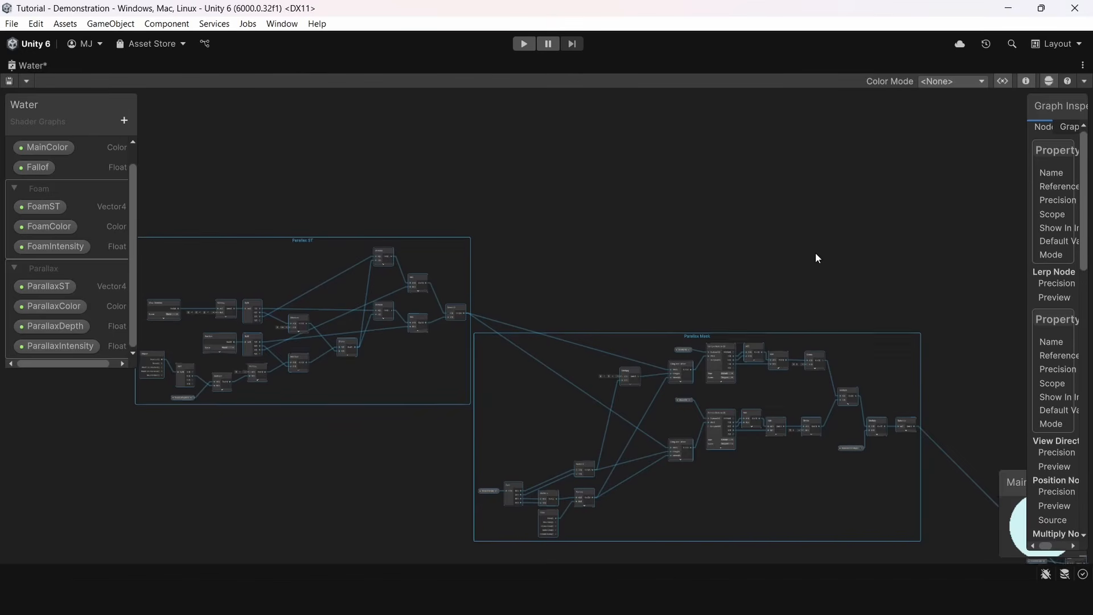
left_click(816, 254)
middle_click_drag(883, 297, 529, 127)
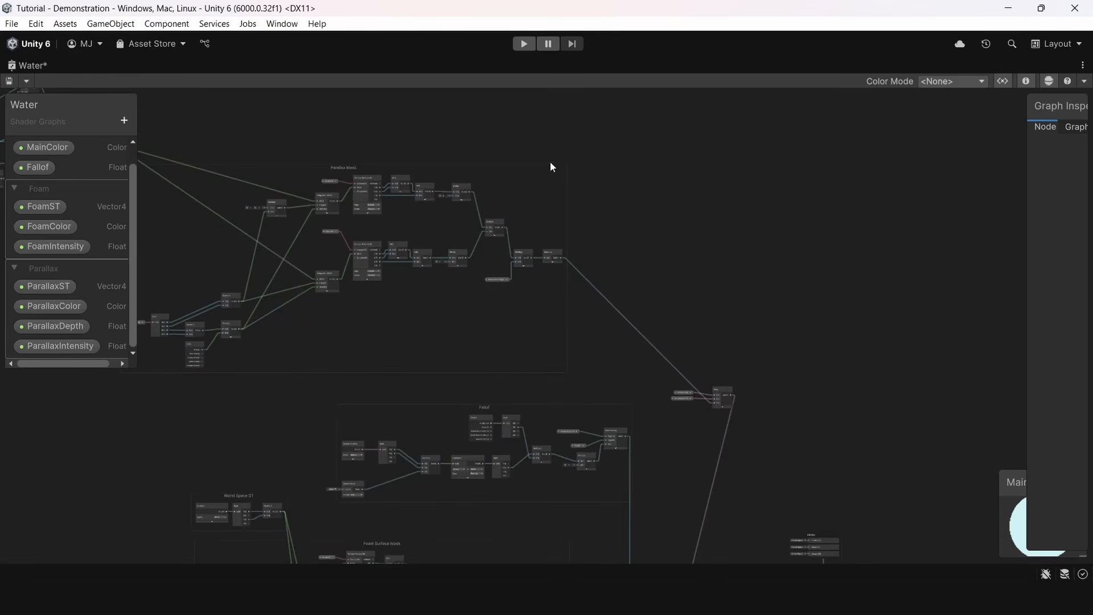
middle_click_drag(736, 399, 734, 306)
left_click_drag(733, 326, 720, 306)
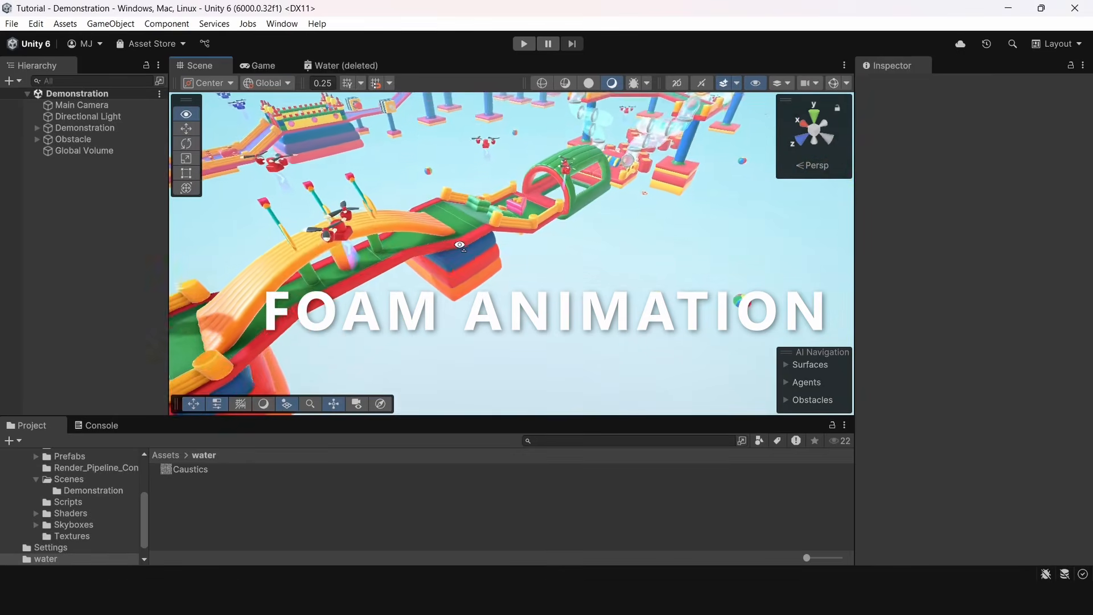
Add a 3D plane to the Demonstration scene and set its position to 0, 0, 0
right_click(41, 154)
mouse_move(98, 342)
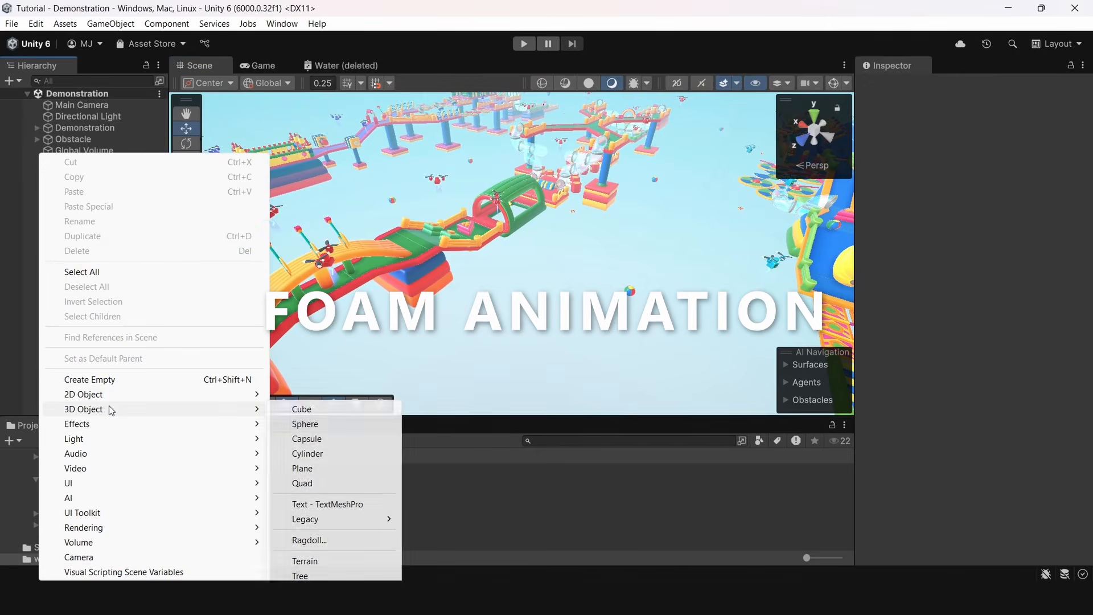
left_click(302, 469)
key("BackSpace")
left_click(1023, 141)
key("BackSpace")
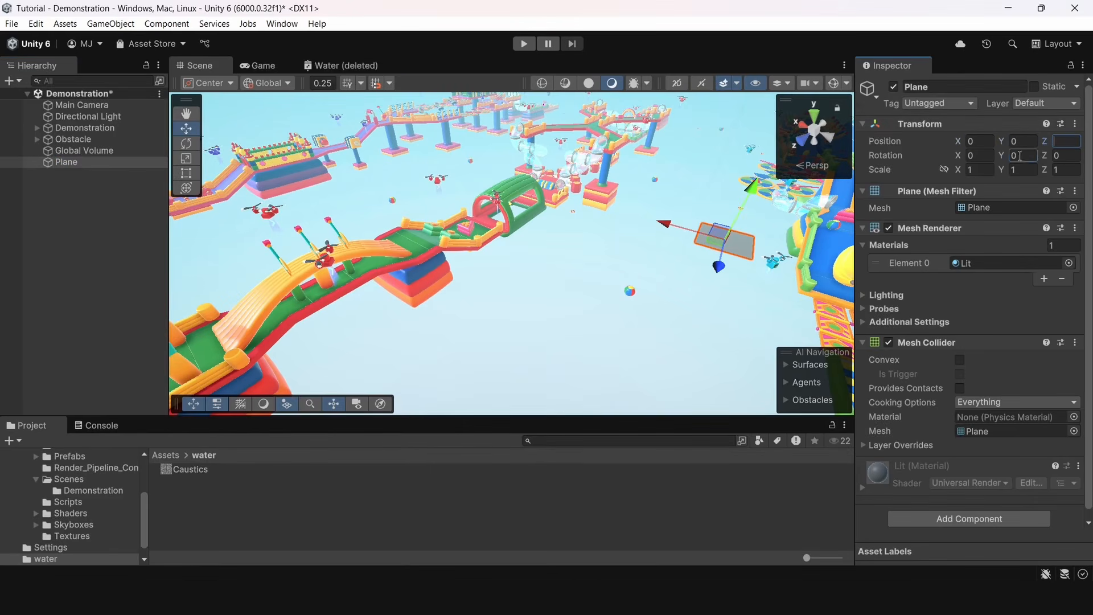
Set the plane's scale to 100 on all three axes and save the scene
right_click_drag(655, 185, 753, 186)
type("0")
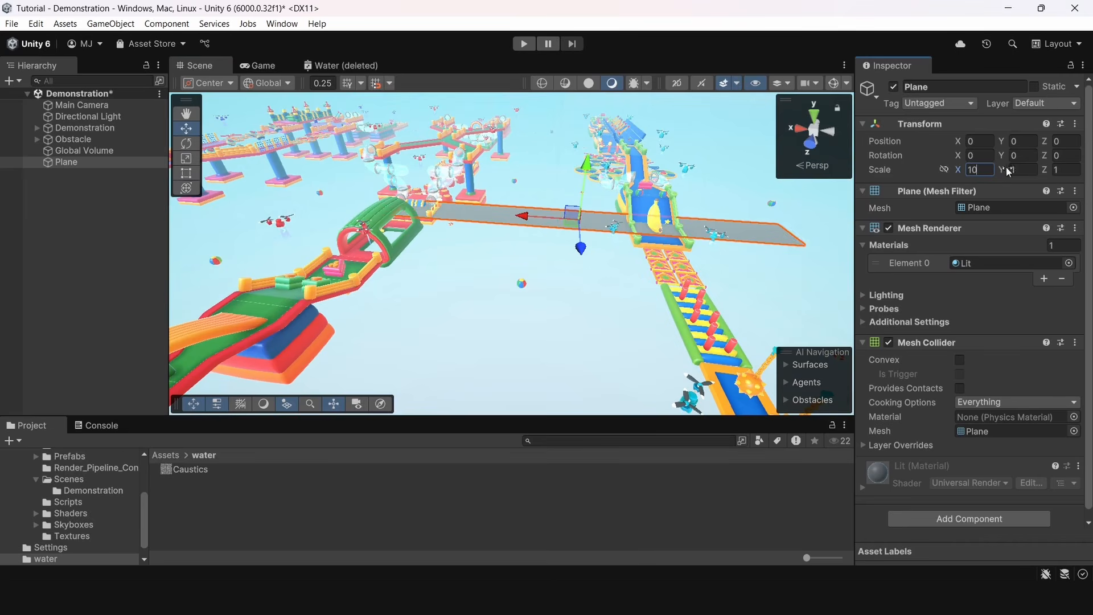
type("0100")
right_click_drag(708, 180, 518, 165)
key("ctrl+s")
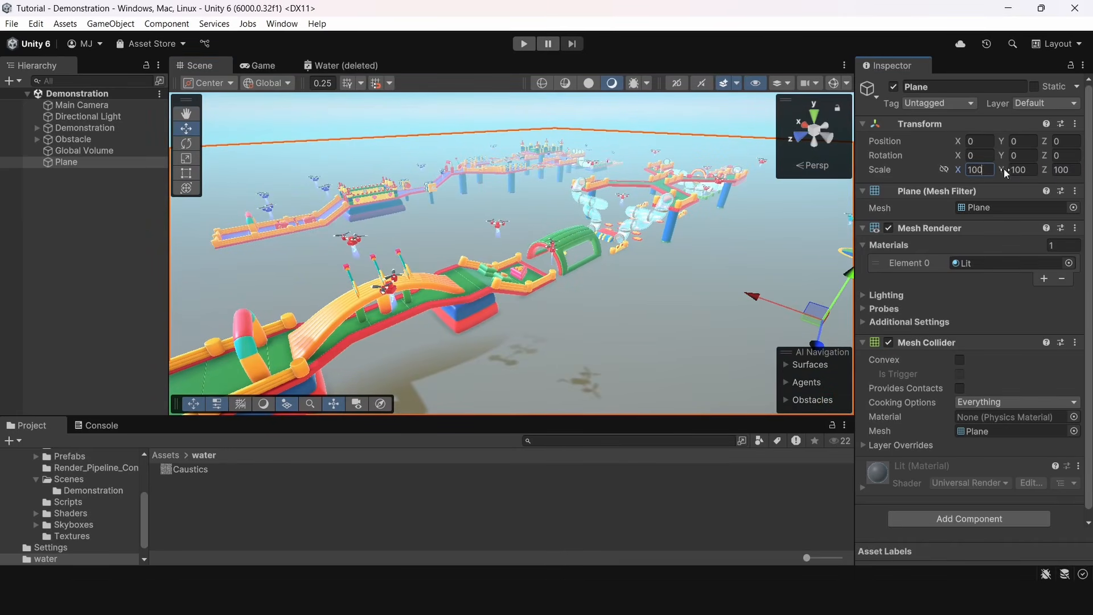
Enlarge the plane's scale to 1000 on every axis and raise its X scale to 10000
left_click(1078, 176)
type("0")
right_click_drag(572, 170, 557, 134)
left_click(681, 105)
key("ctrl+s")
right_click_drag(592, 195, 663, 218)
left_click(663, 217)
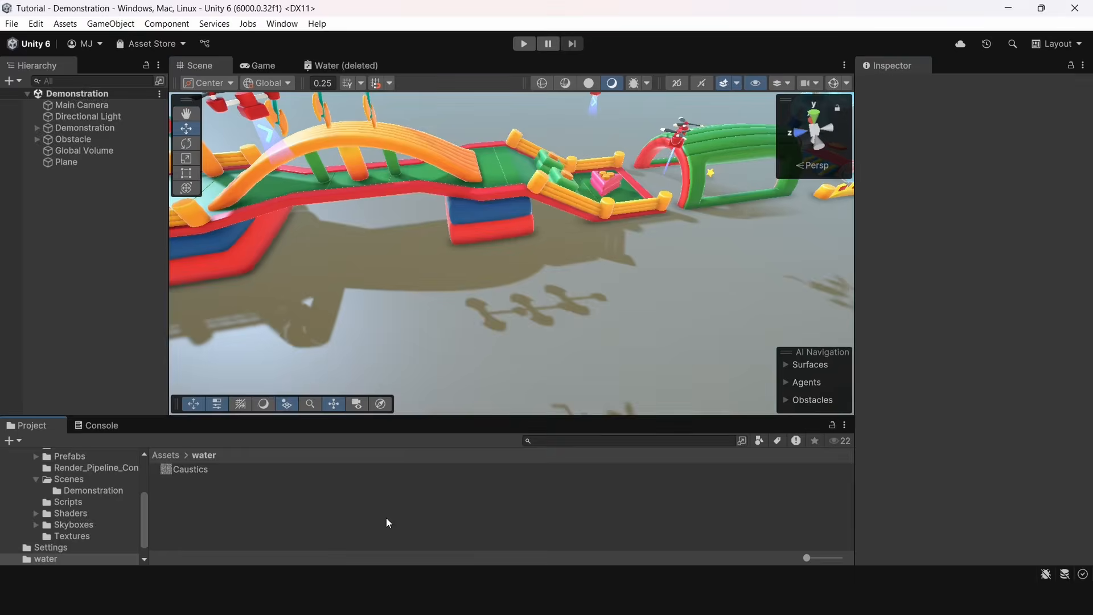
Create an Unlit Shader Graph named Water in the water folder
right_click(386, 518)
mouse_move(439, 134)
mouse_move(667, 317)
mouse_move(773, 314)
left_click(911, 333)
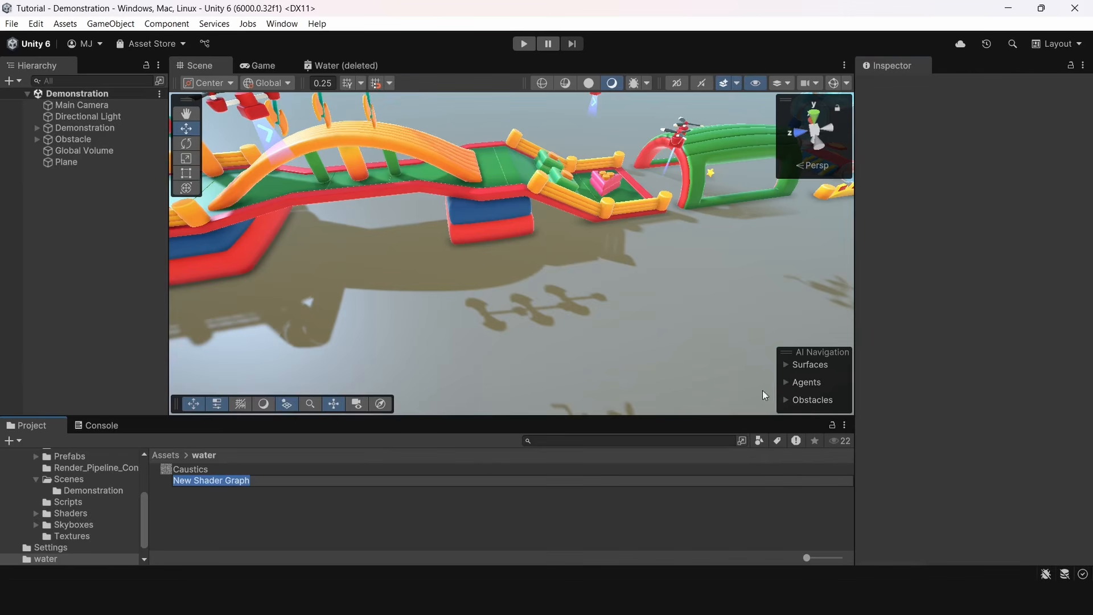
type("Water")
key("Return")
Create a material named Water from the Water shader graph and assign it to the plane
right_click(193, 481)
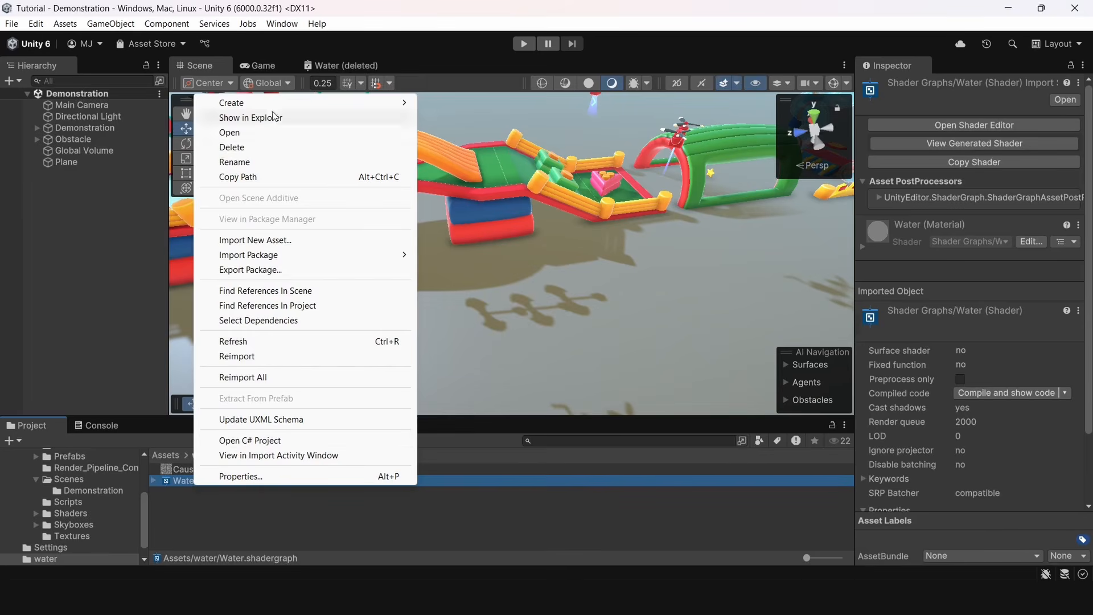
mouse_move(256, 102)
mouse_move(459, 212)
left_click(603, 213)
type("Wate")
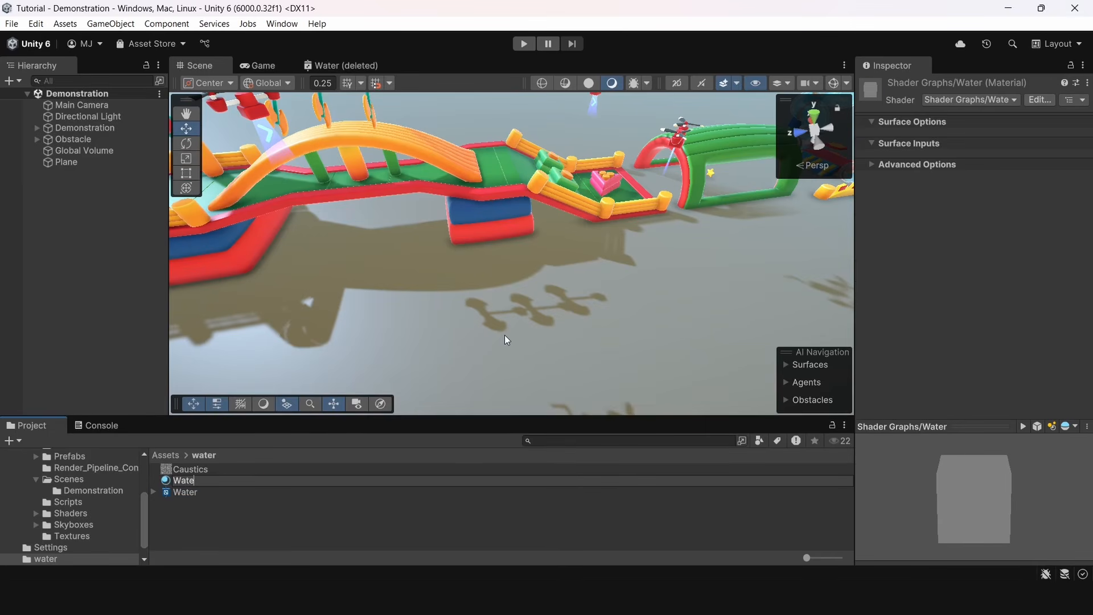
type("r")
key("Return")
Open the reloaded Water shader graph, set the fragment Base Color to white and save the graph
left_click(200, 491)
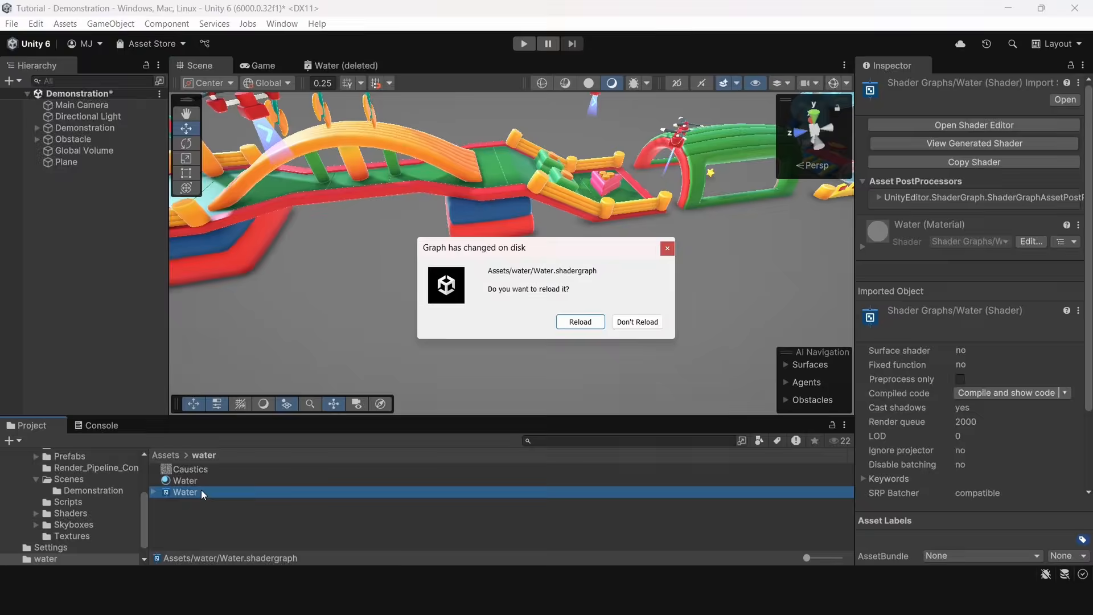
left_click(591, 322)
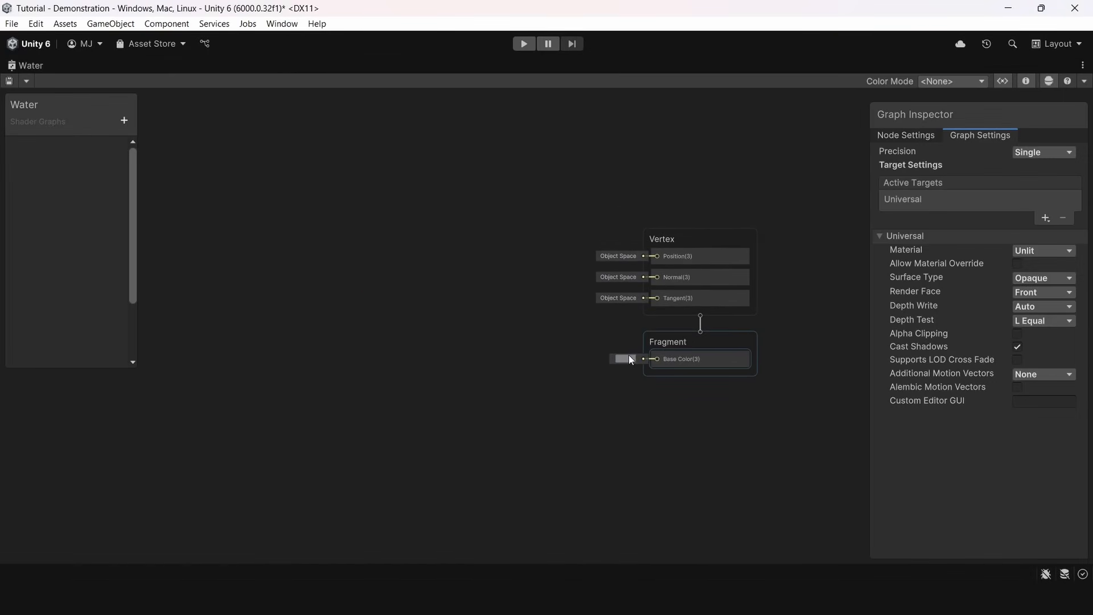
left_click(624, 359)
left_click(785, 227)
key("ctrl+s")
Check the plane's color in the scene and return to the Water shader graph
scroll(395, 182, "down", 1)
key("shift+space")
left_click(209, 66)
right_click_drag(513, 247, 635, 182)
left_click(325, 66)
key("shift+space")
middle_click_drag(477, 256, 659, 332)
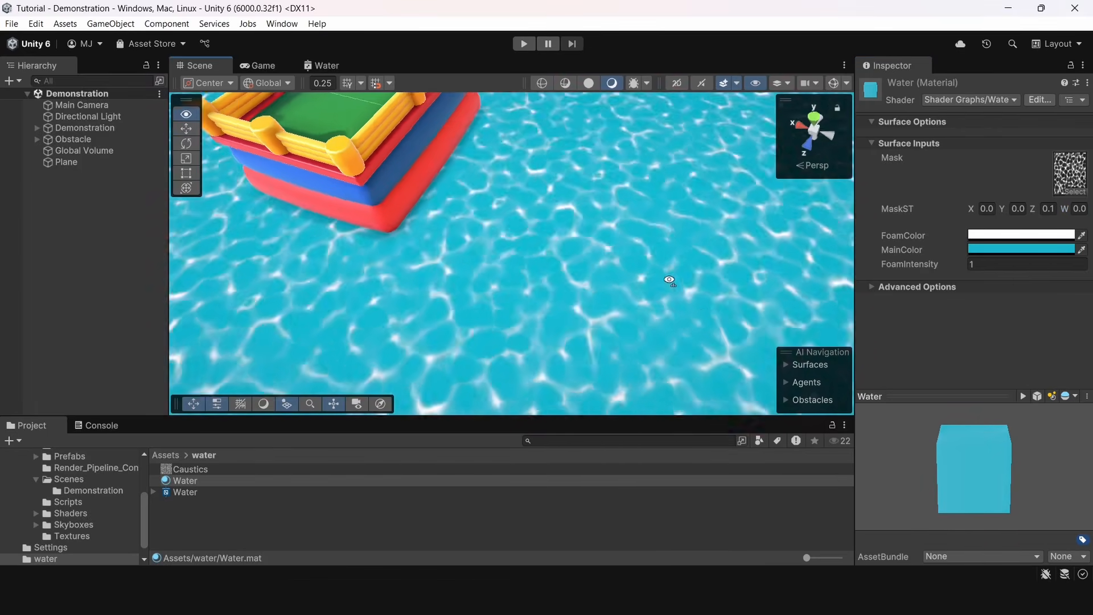
right_click_drag(670, 280, 695, 341)
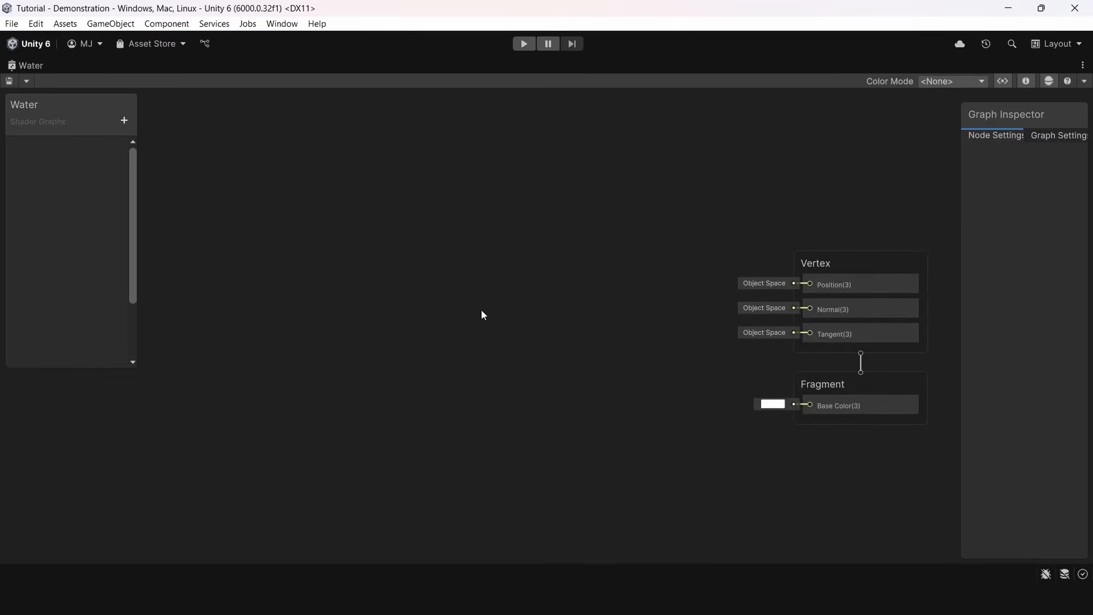
Add a Texture 2D property named Mask to the Water shader graph
left_click(124, 121)
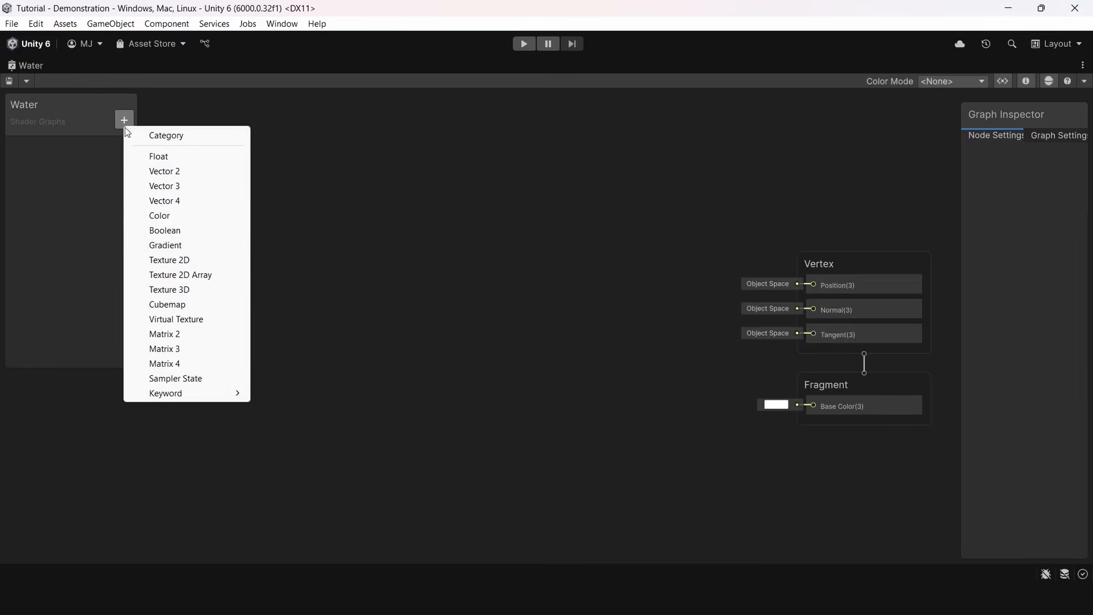
left_click(190, 259)
type("Mask")
key("Return")
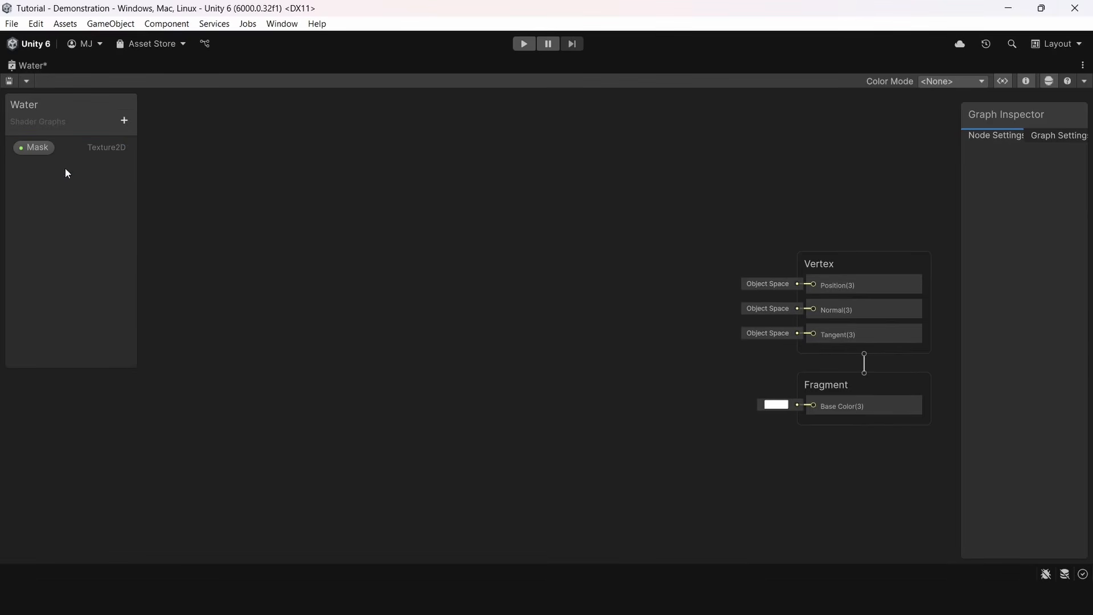
Add two Color properties named MainColor and FoamColor to the shader graph
left_click(123, 120)
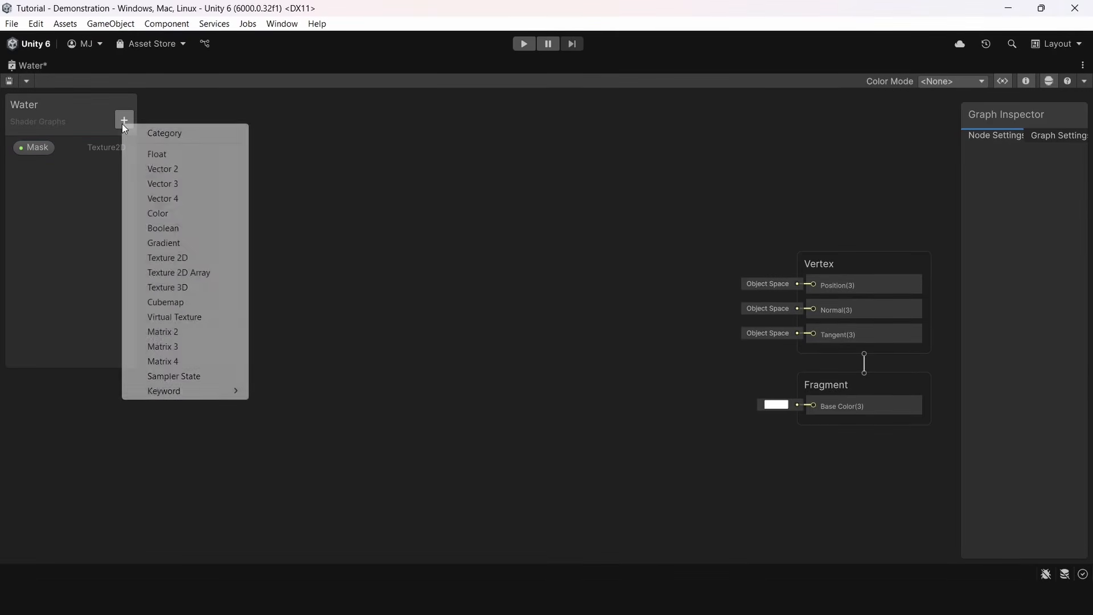
left_click(162, 211)
type("MainColor")
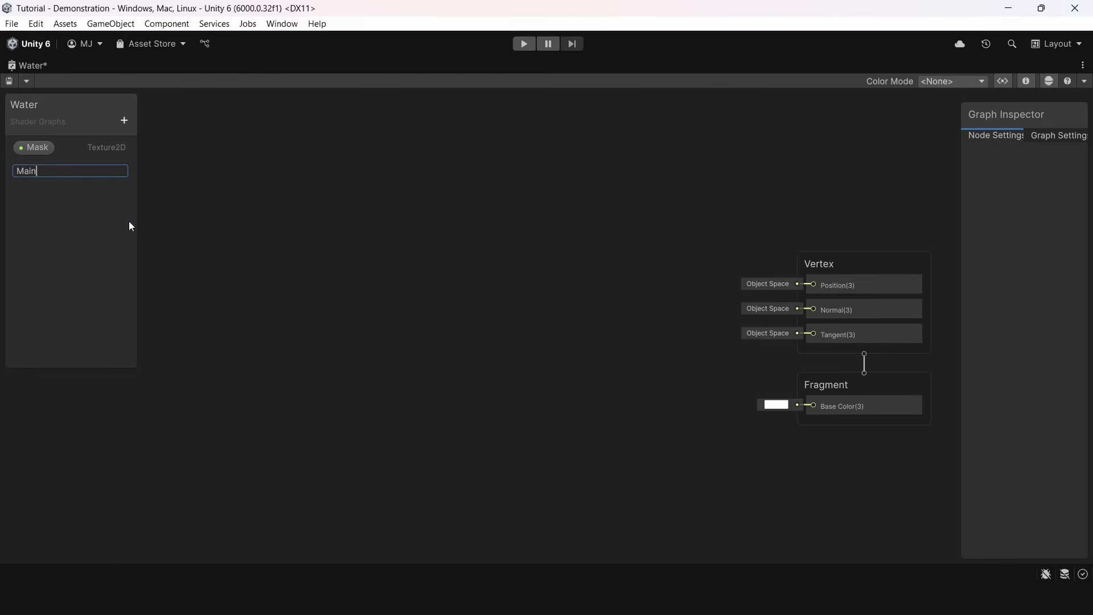
key("Return")
left_click(124, 120)
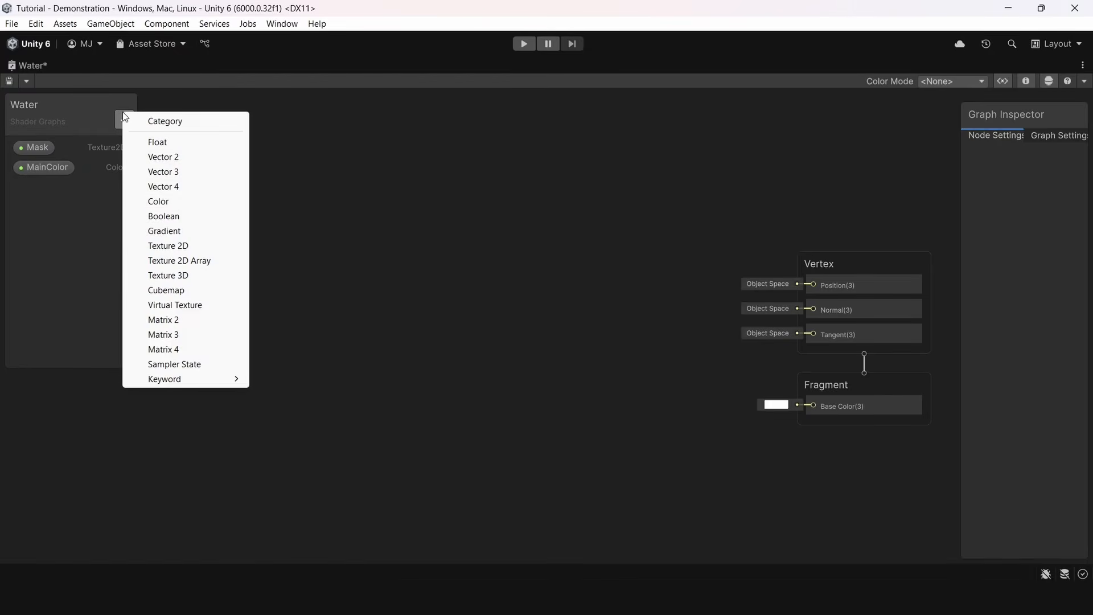
left_click(181, 200)
type("FoamColor")
key("Return")
Add a Sample Texture 2D node fed by the Mask property and connect its RGBA output to the fragment Base Color
key("space")
type("Sample")
left_click(486, 246)
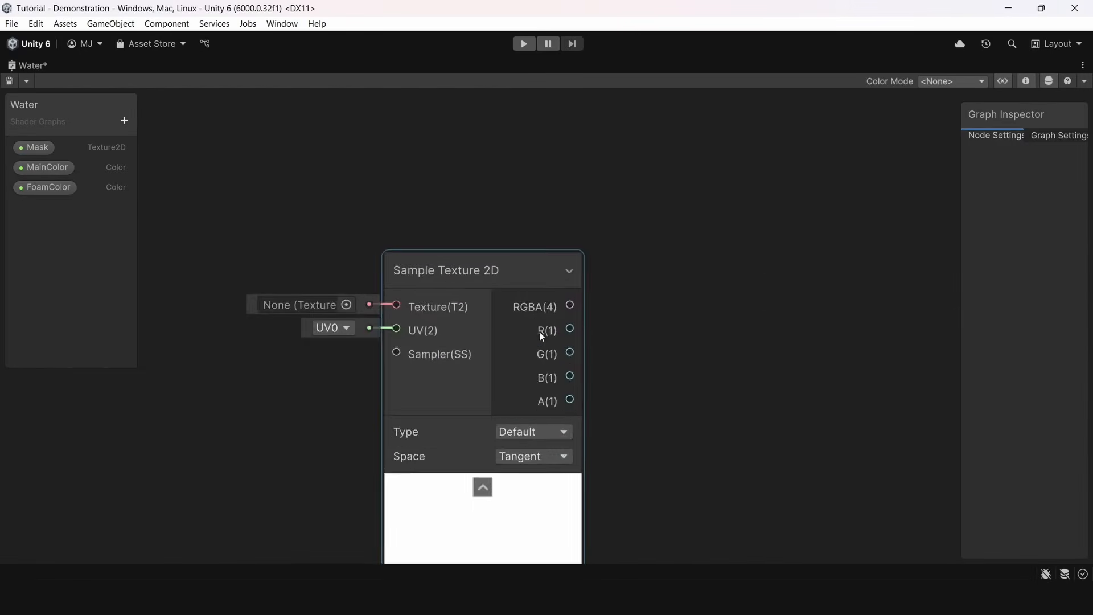
scroll(501, 319, "down", 4)
left_click_drag(36, 153, 389, 298)
left_click(435, 246)
middle_click_drag(436, 246, 229, 193)
left_click_drag(766, 336, 760, 326)
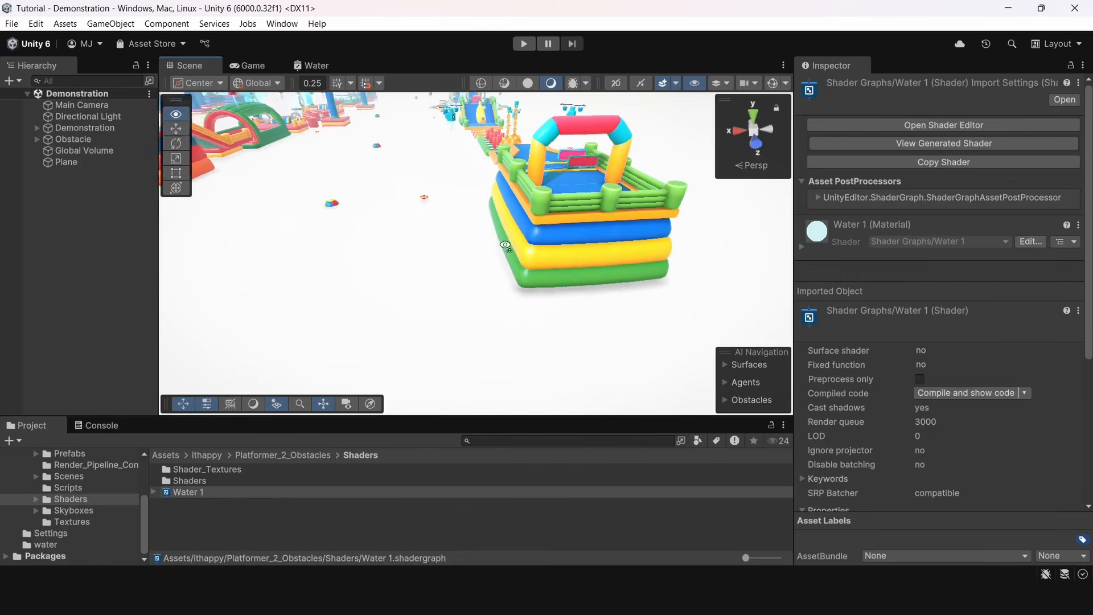
right_click_drag(393, 285, 245, 205)
left_click(240, 201)
left_click_drag(534, 229, 467, 224)
right_click_drag(467, 223, 559, 210)
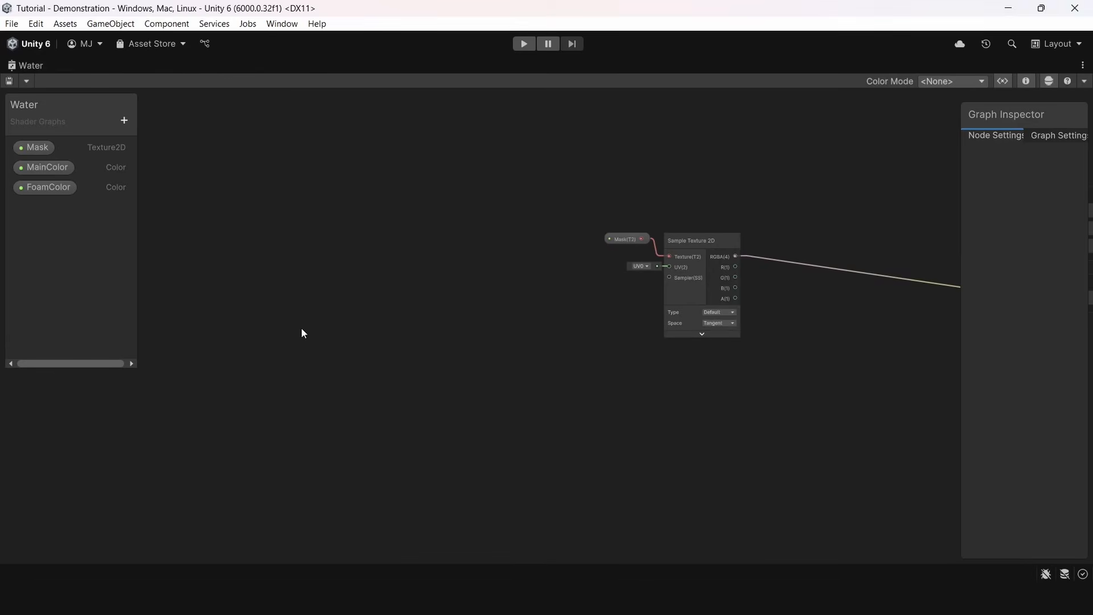
Add a Position node in World space, collapse its preview and place it ahead of the texture sampler
key("space")
type("posi")
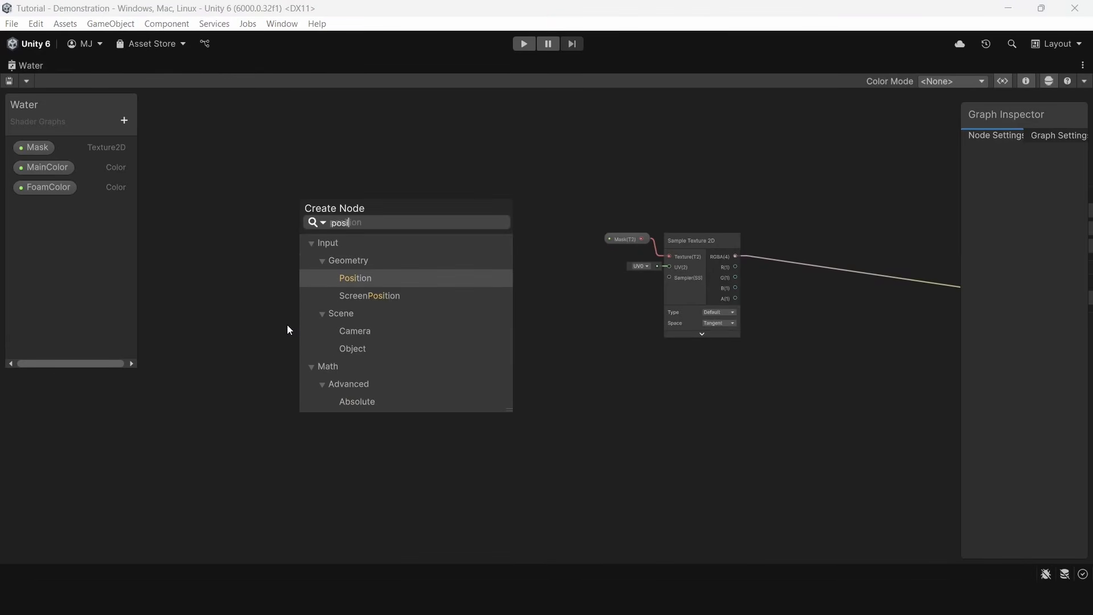
left_click(354, 276)
scroll(359, 342, "up", 1)
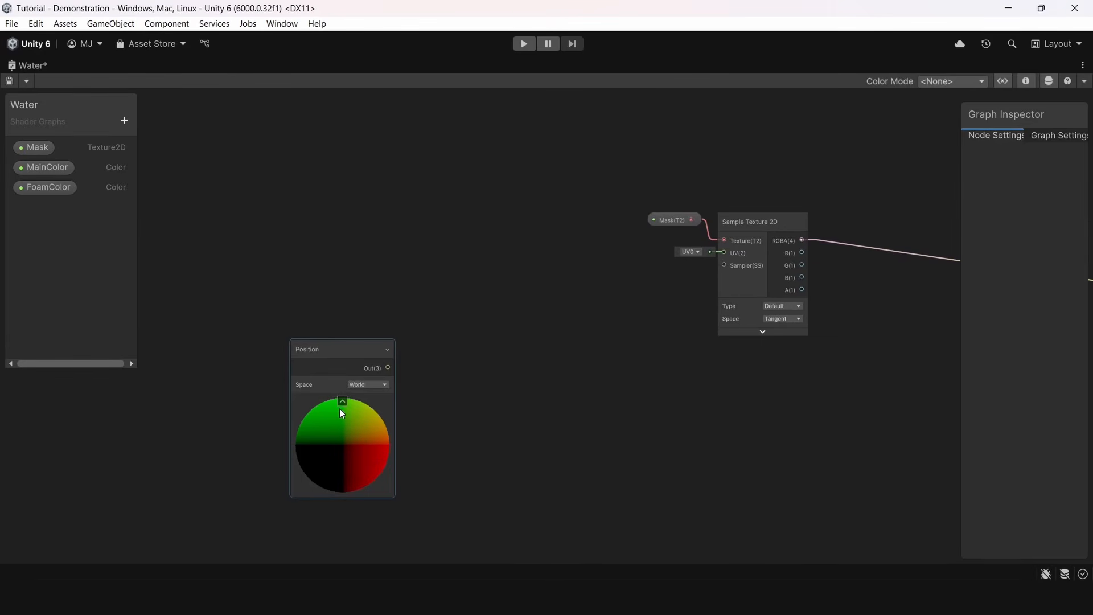
left_click(339, 408)
left_click(342, 402)
left_click_drag(336, 358, 275, 291)
Add a Split node beside the Position node and connect the Position output to its input
left_click(252, 247)
key("space")
type("spli")
left_click(483, 209)
scroll(474, 300, "up", 1)
left_click_drag(445, 321, 346, 313)
left_click_drag(462, 317, 359, 297)
Add a Vector 2 node, wire Split R and B into its X and Y, and connect its output to the Sample Texture 2D UV
left_click(448, 261)
key("space")
type("vec")
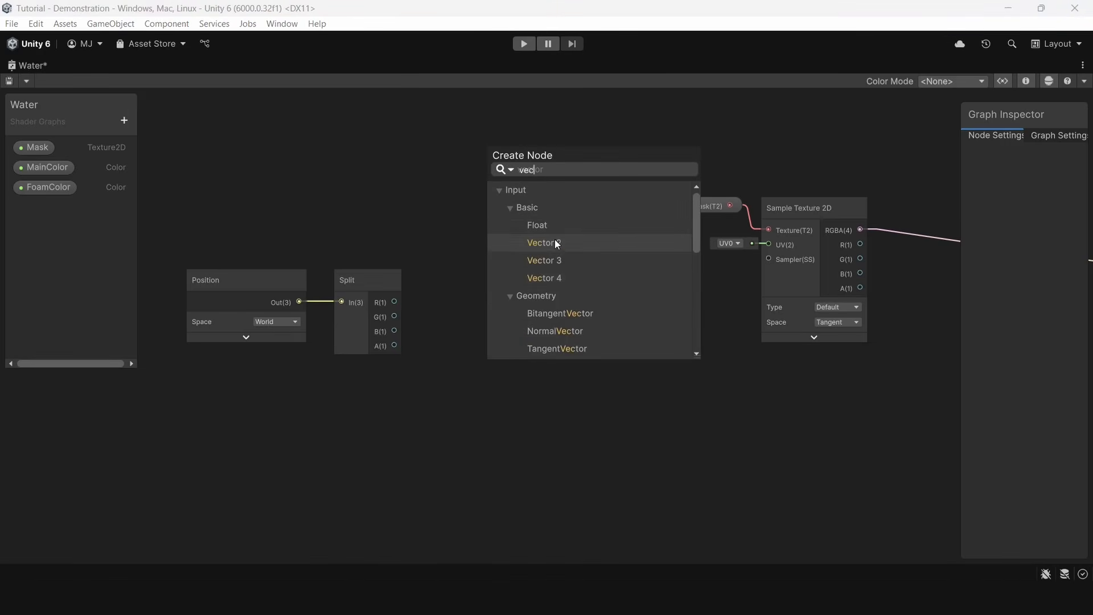
left_click(555, 239)
left_click_drag(395, 302, 497, 321)
left_click_drag(395, 331, 414, 332)
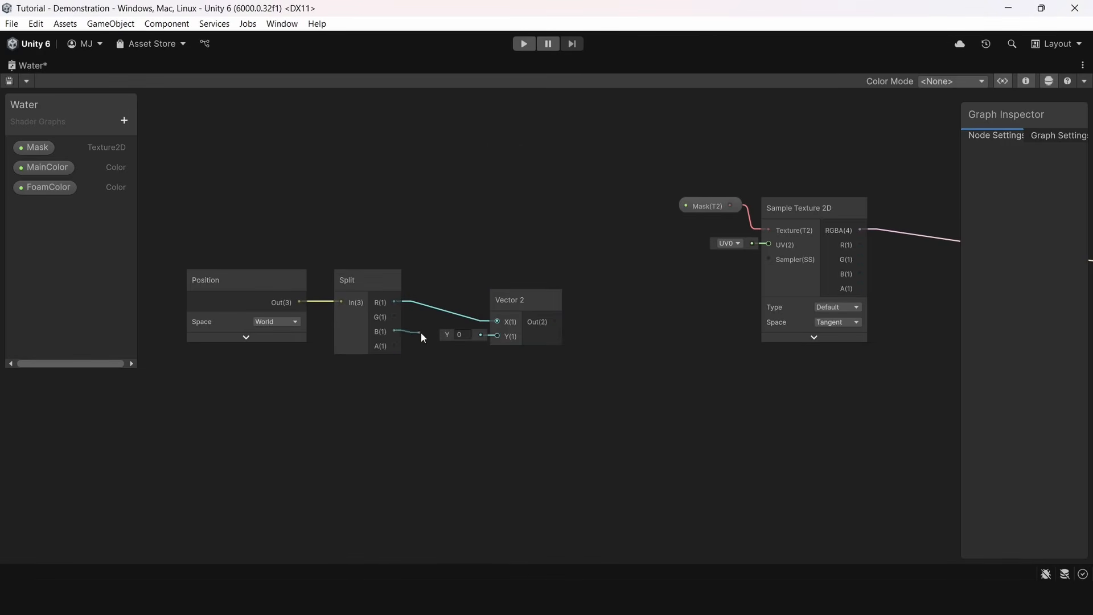
left_click_drag(532, 310, 777, 256)
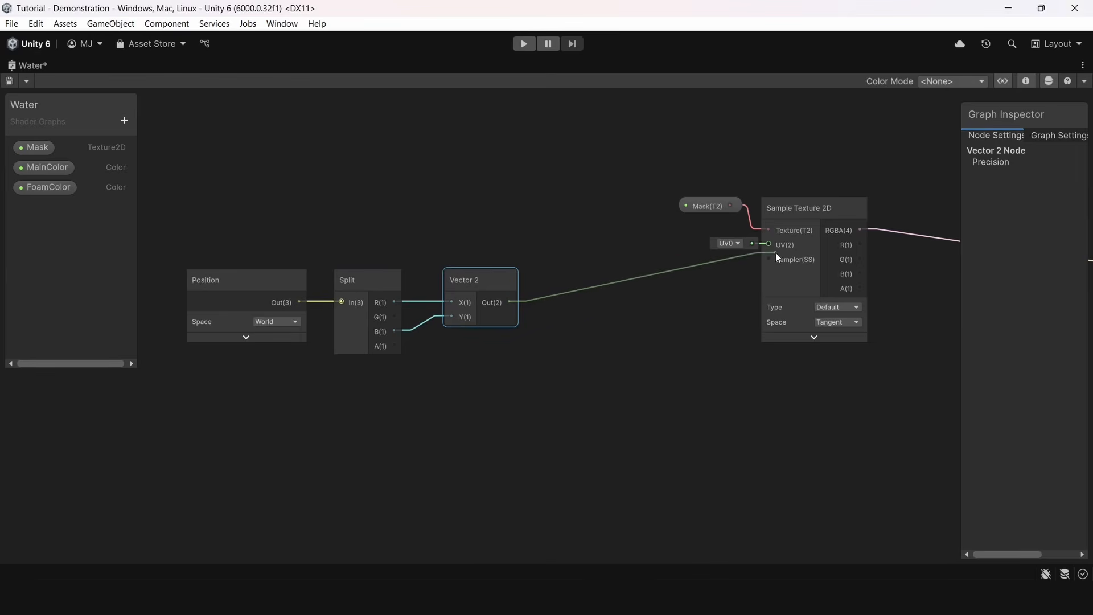
scroll(653, 352, "down", 3)
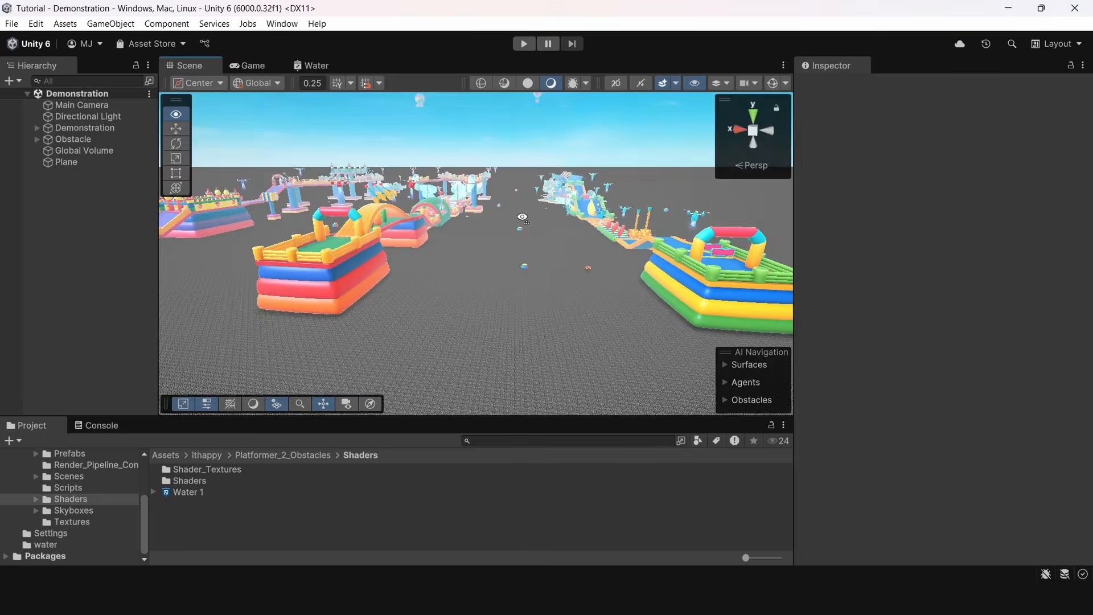
right_click_drag(515, 303, 486, 256)
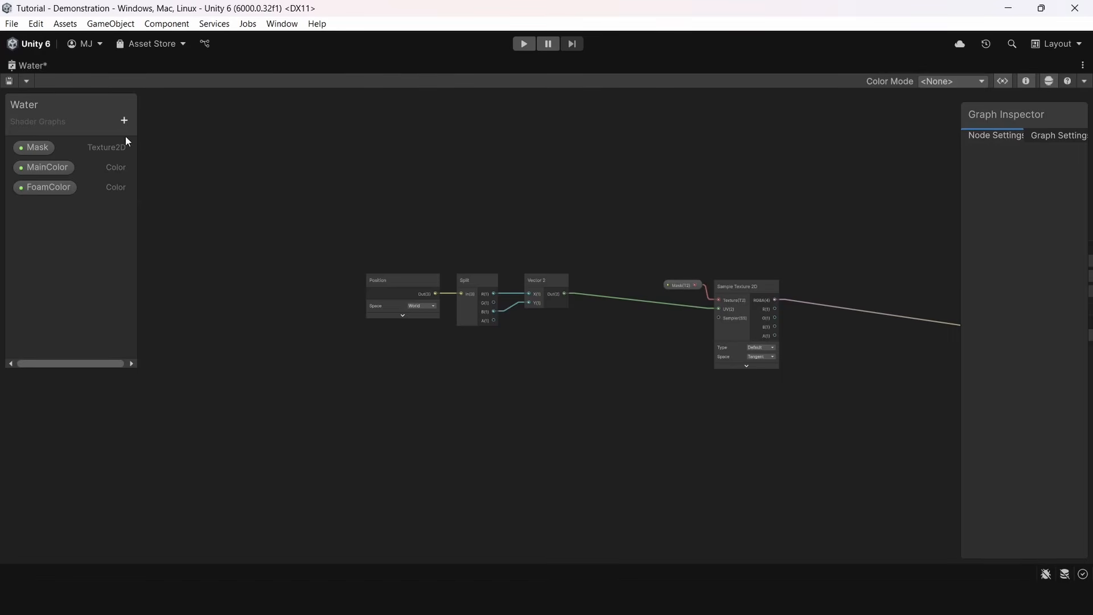
Add a Vector 4 property named MaskST to the shader graph
left_click(124, 120)
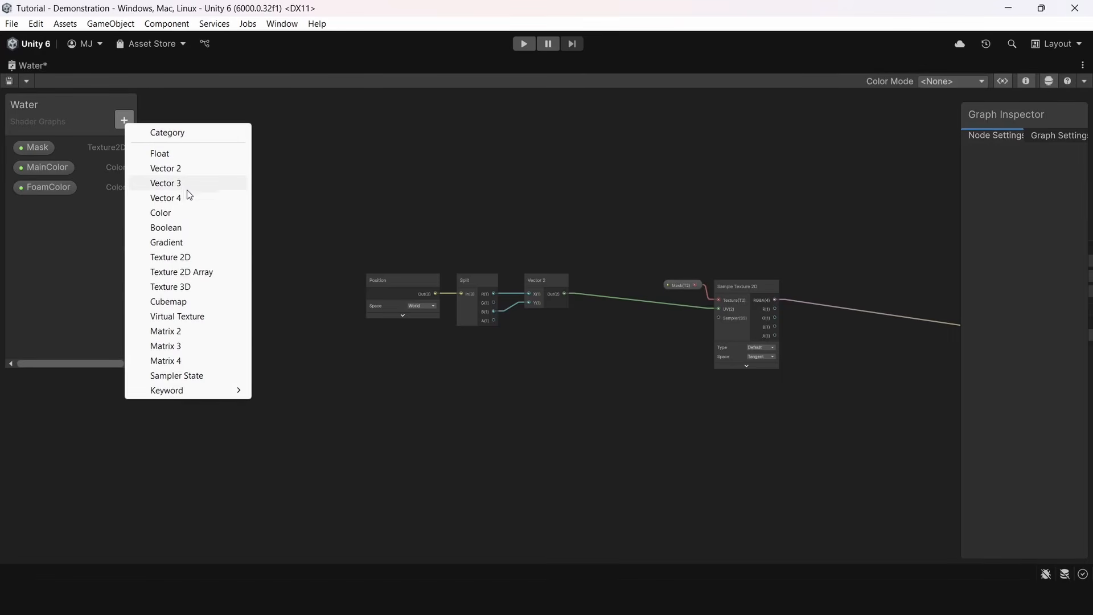
left_click(190, 184)
type("MaskST")
key("Return")
Place the MaskST property in the graph below the Position node and connect it to a new Split node
left_click_drag(50, 207, 310, 427)
left_click_drag(324, 426, 396, 383)
type("split")
left_click(476, 215)
scroll(456, 377, "up", 4)
left_click_drag(395, 436, 494, 355)
left_click_drag(210, 457, 466, 369)
Add two Vector 2 nodes, wiring the MaskST Split's R and G into the first and B and A into the second
left_click(645, 333)
scroll(520, 347, "up", 1)
middle_click_drag(596, 354, 574, 359)
key("space")
type("v")
key("Return")
left_click_drag(604, 413, 554, 431)
key("ctrl+d")
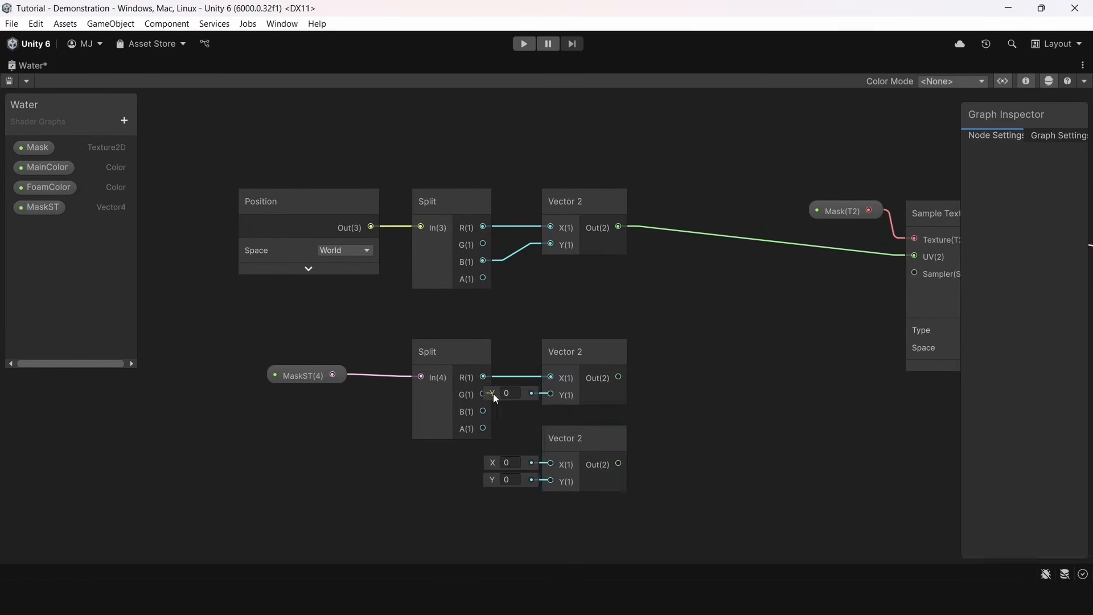
left_click_drag(484, 428, 550, 481)
Insert a Tiling And Offset node before the Sample Texture 2D UV, driven by the position Vector 2 and the two MaskST Vector 2 nodes
middle_click_drag(686, 348, 595, 356)
key("space")
type("tiling")
key("Return")
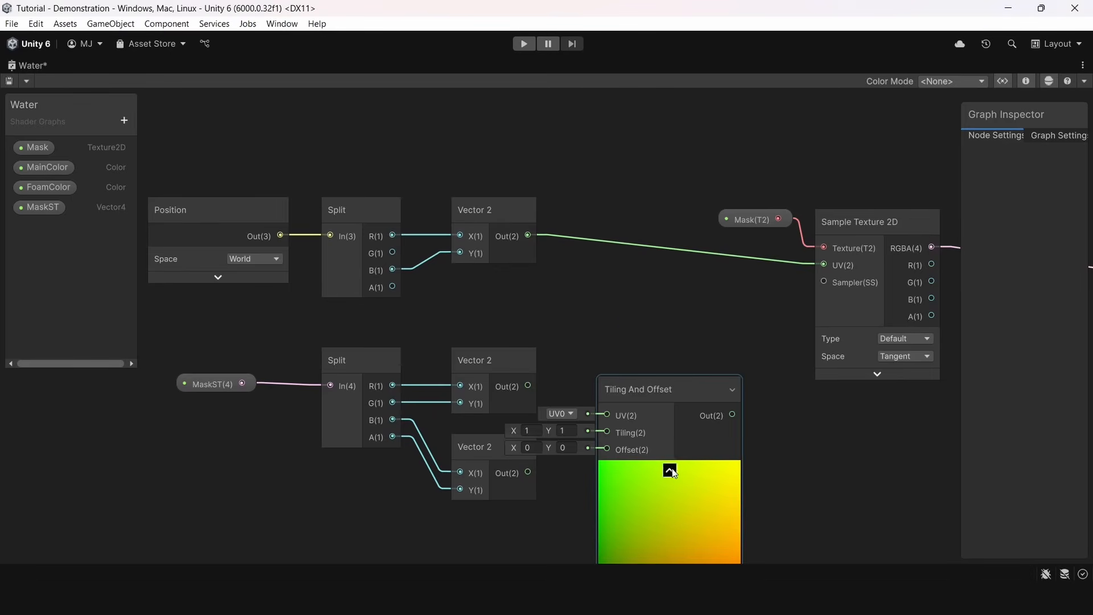
left_click(670, 471)
left_click_drag(667, 322, 681, 304)
left_click_drag(736, 323, 817, 281)
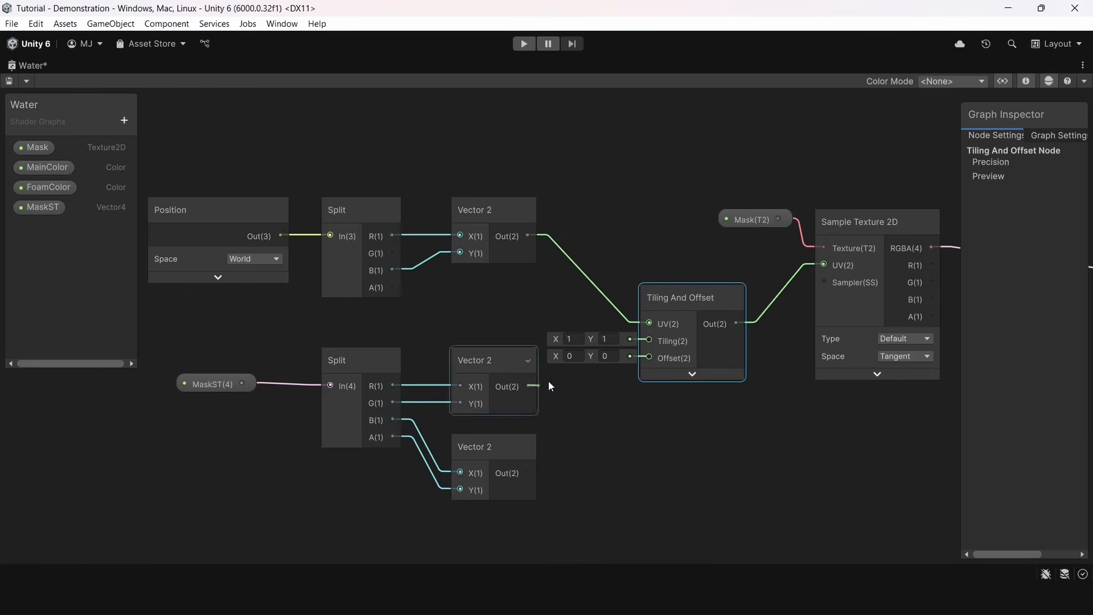
Set the X component of MaskST's default value to 0.25 and open its Y component for editing
left_click(43, 207)
left_click_drag(959, 160, 810, 172)
left_click(979, 254)
type("0.25")
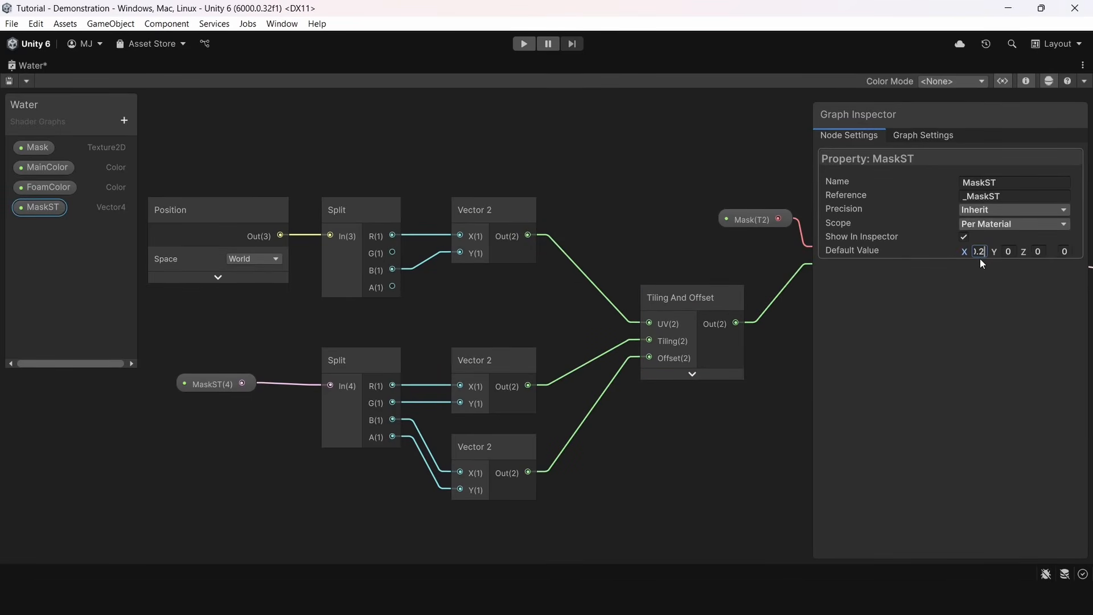
left_click(1010, 252)
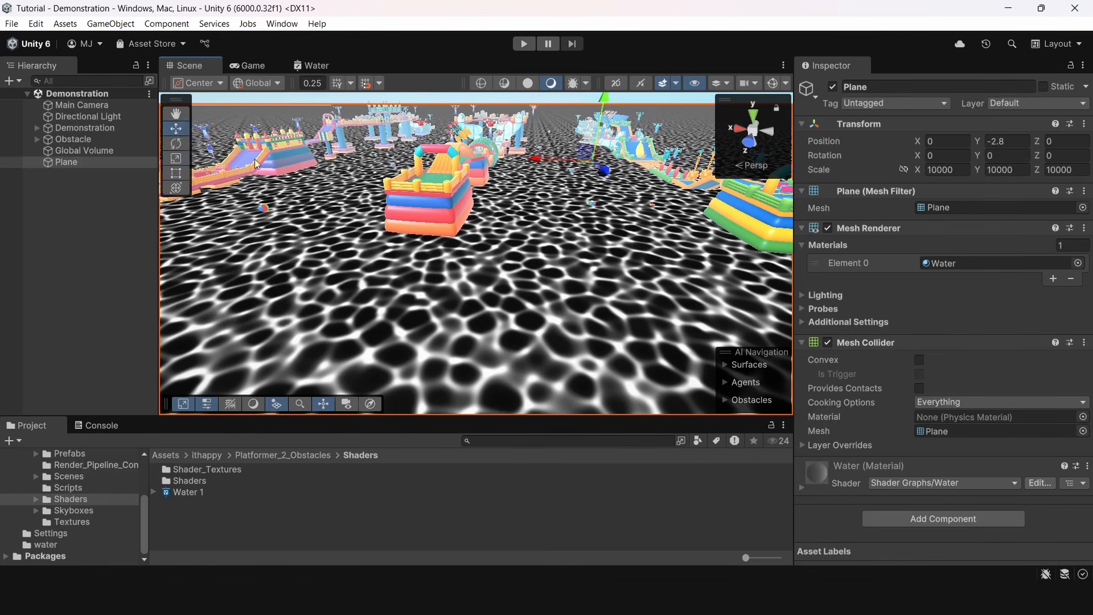
Examine the tiled mask pattern on the plane in the enlarged Scene view
key("shift+space")
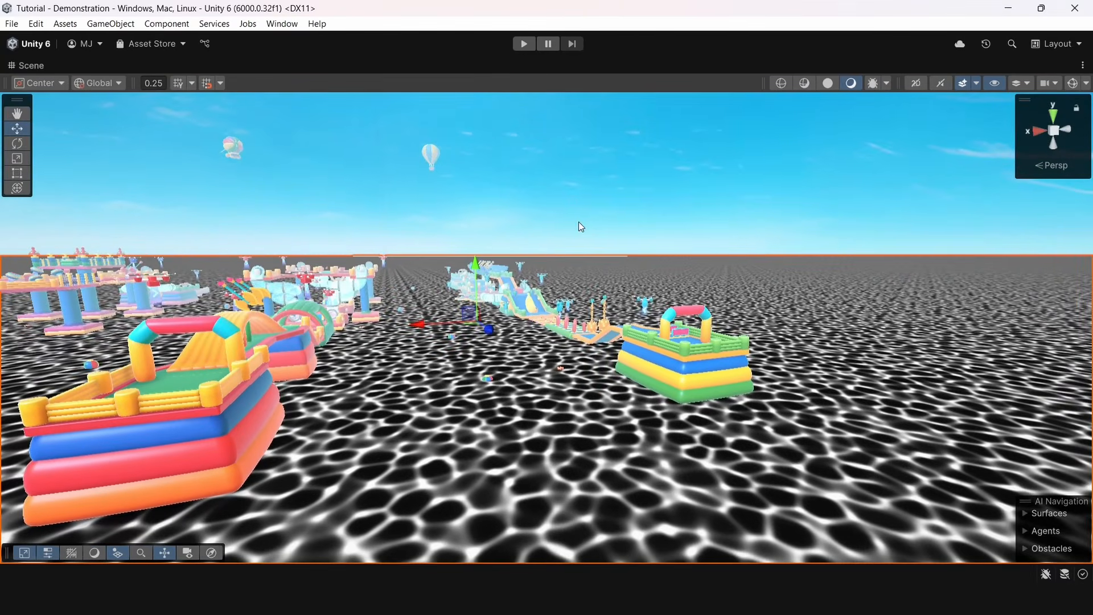
right_click_drag(579, 225, 436, 287)
key("shift+space")
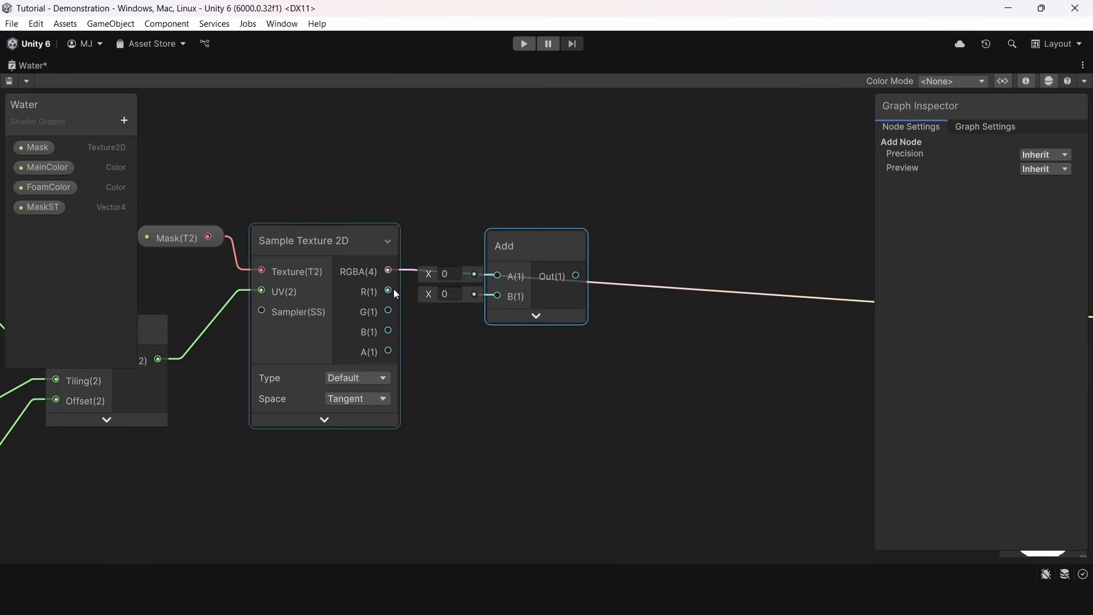
Sum the Sample Texture 2D R, G and B outputs using two chained Add nodes
left_click_drag(390, 290, 496, 275)
left_click_drag(390, 310, 497, 295)
left_click_drag(527, 251, 522, 270)
key("ctrl+d")
left_click_drag(588, 291, 659, 314)
left_click_drag(566, 290, 648, 281)
left_click_drag(559, 255, 542, 212)
Add a Divide node after the second Add node, feed it the summed channels and set its divisor to 3
left_click(722, 268)
middle_click_drag(721, 267, 552, 295)
key("space")
type("divi")
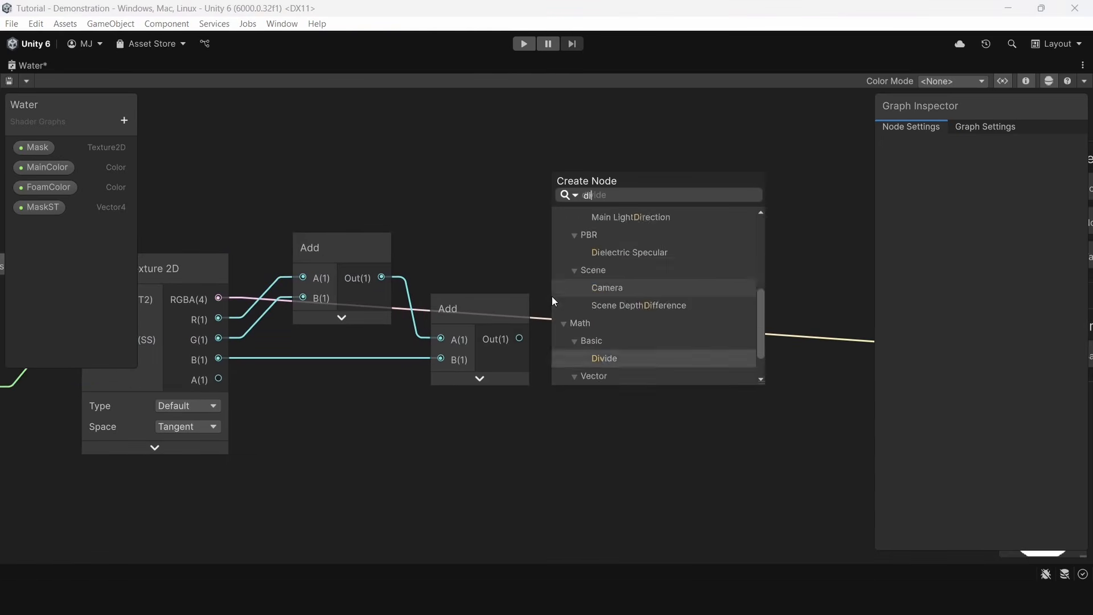
key("Return")
scroll(609, 361, "up", 2)
left_click(607, 412)
type("3")
left_click_drag(612, 313, 479, 321)
left_click_drag(634, 283, 623, 276)
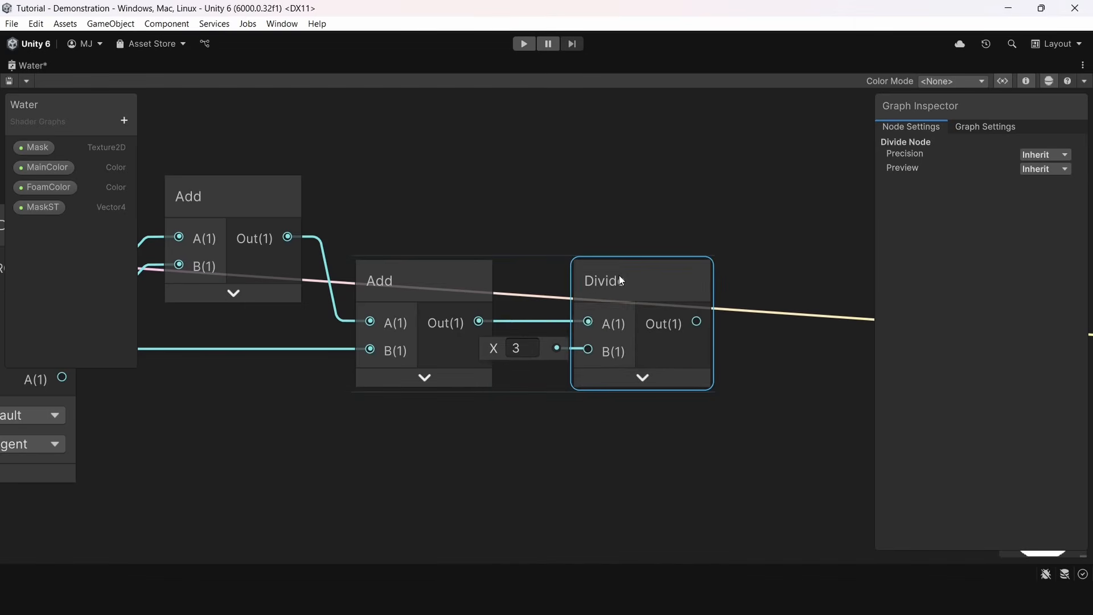
Add a Lerp node after the Divide node, collapse its preview and feed the Divide output into its T input
scroll(615, 296, "down", 5)
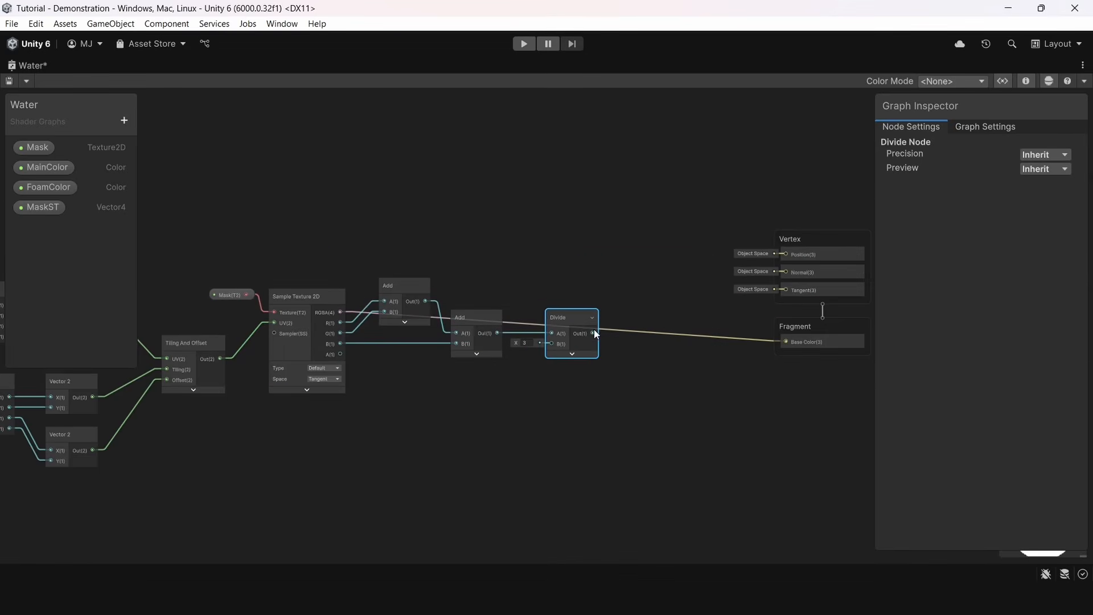
key("space")
type("lerp")
left_click(651, 261)
scroll(624, 360, "up", 2)
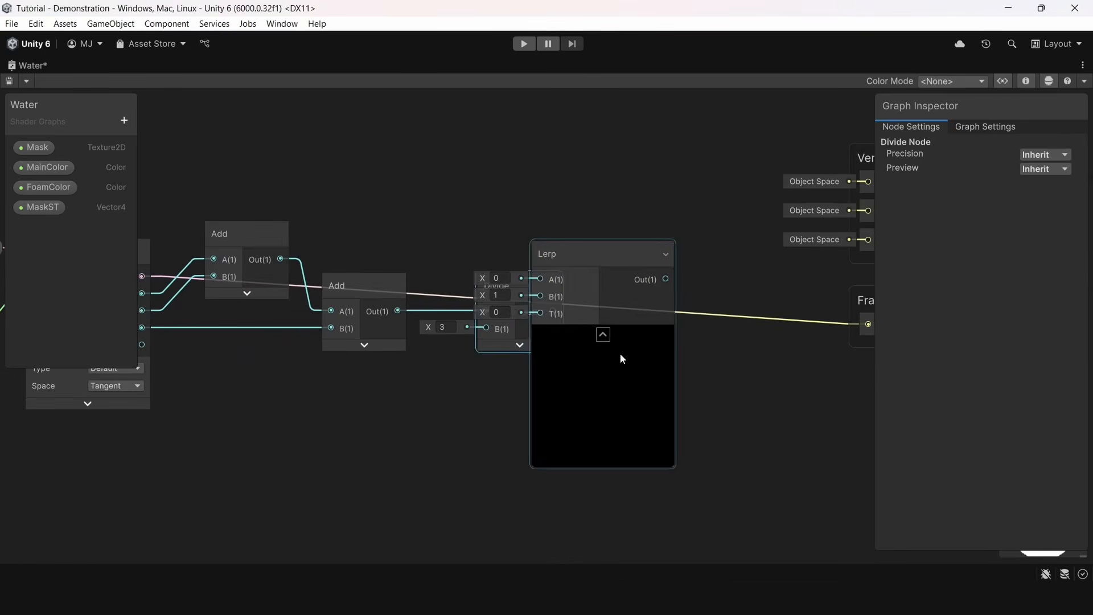
left_click(603, 334)
left_click_drag(557, 249, 733, 365)
left_click_drag(717, 428, 718, 429)
Add the MainColor and FoamColor properties as Lerp inputs A and B, and connect the Lerp output to Base Color
left_click_drag(732, 384, 639, 220)
left_click(513, 205)
middle_click_drag(511, 205, 419, 404)
left_click_drag(51, 167, 320, 308)
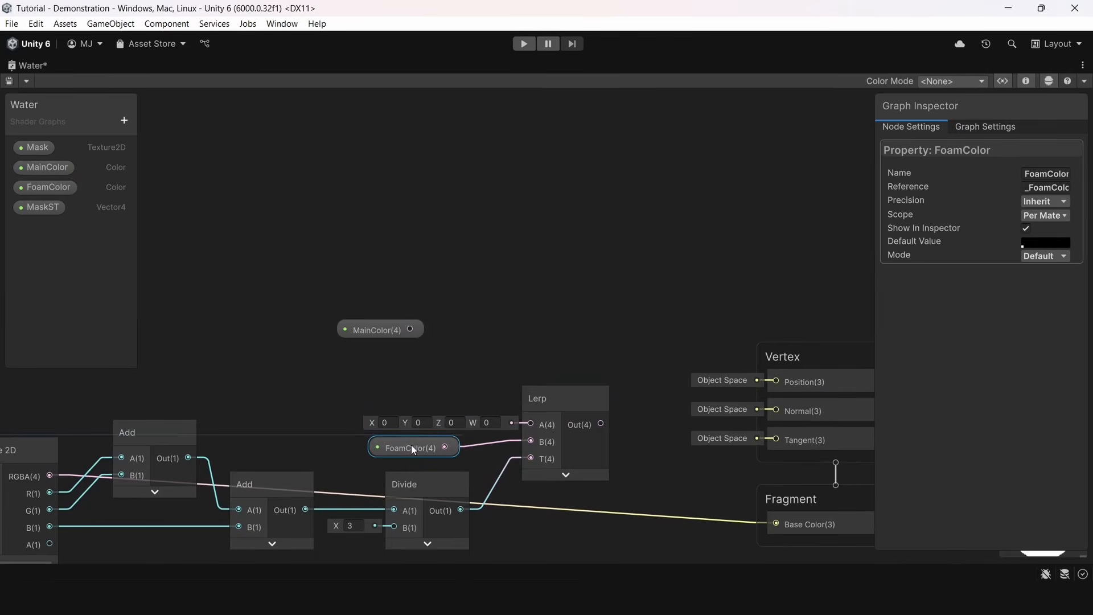
left_click_drag(386, 336, 419, 402)
left_click_drag(522, 423, 526, 424)
middle_click_drag(528, 424, 405, 307)
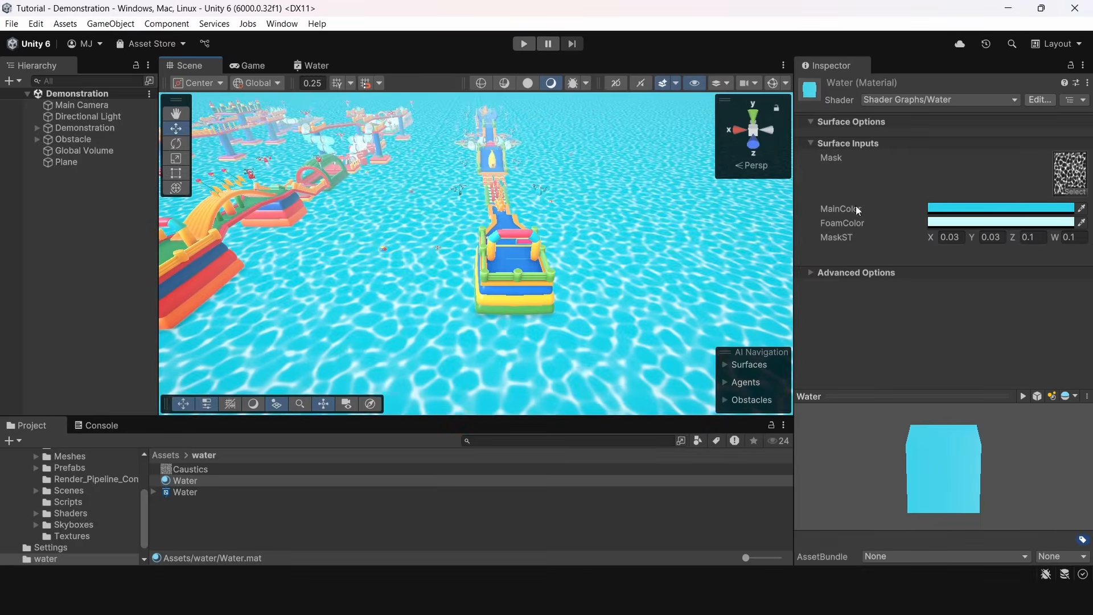
Set the Water material's MainColor to a bright sky blue and its FoamColor to near-white F4FFFF
left_click(939, 208)
left_click_drag(1004, 285, 971, 260)
left_click(1080, 200)
left_click(1017, 222)
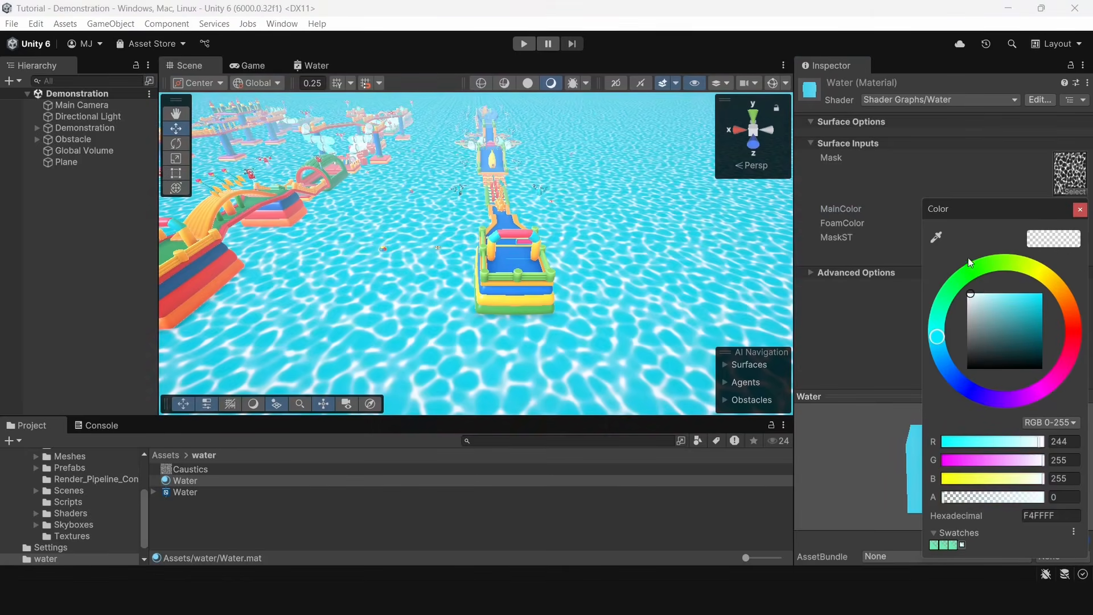
right_click_drag(785, 253, 598, 250)
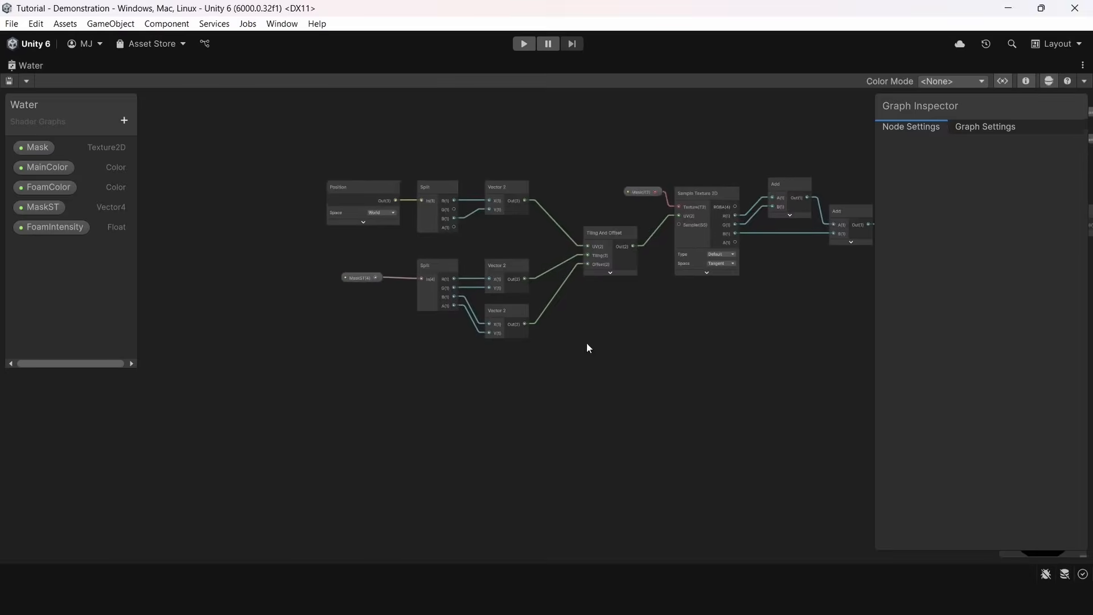
Move the MaskST and Split nodes and the offset Vector 2 node away from Tiling And Offset to make room
scroll(423, 274, "up", 3)
left_click_drag(221, 227, 398, 279)
left_click_drag(403, 264, 278, 265)
left_click(364, 345)
left_click_drag(498, 315, 371, 367)
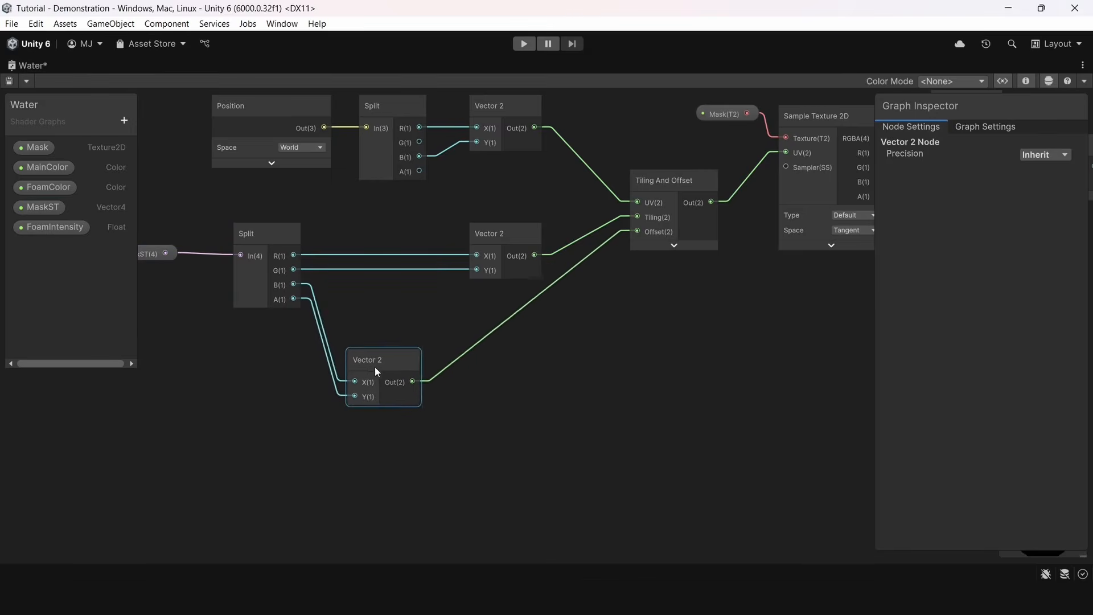
Add a Multiply node between the offset Vector 2 node and the Offset input of Tiling And Offset
key("space")
type("mul")
key("Return")
scroll(473, 353, "up", 3)
left_click_drag(518, 463, 688, 194)
scroll(604, 353, "down", 1)
middle_click_drag(604, 353, 653, 259)
left_click_drag(615, 291, 662, 294)
Add a Time node below the offset Vector 2 and connect its Time output to the Multiply node's B input
left_click(682, 534)
key("space")
type("time")
key("Return")
scroll(700, 418, "down", 2)
left_click_drag(714, 529, 646, 373)
left_click(643, 380)
middle_click_drag(640, 386, 615, 395)
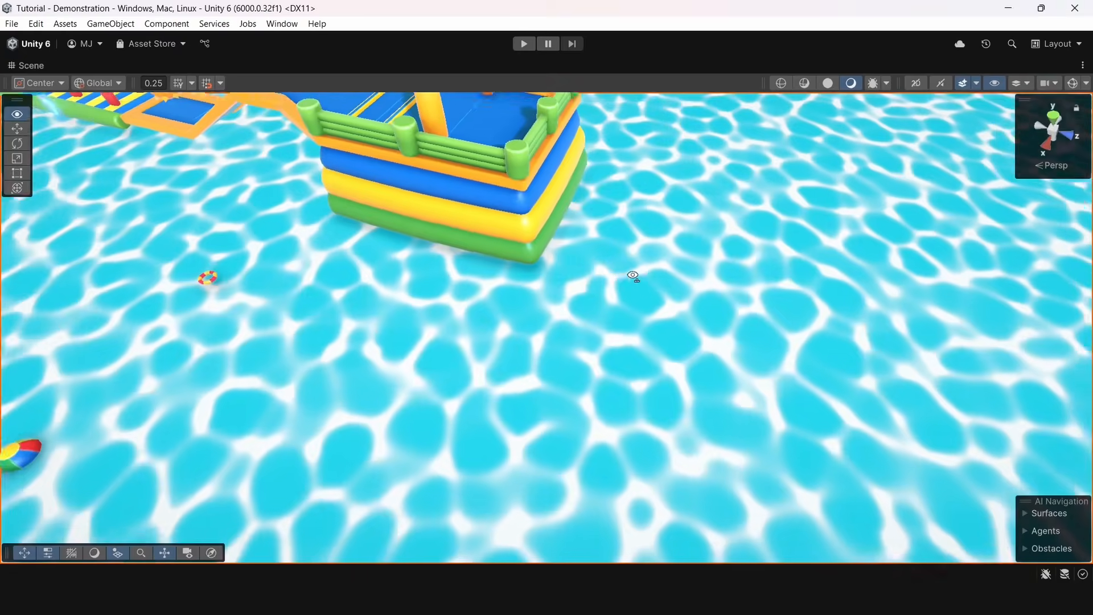
Examine the moving foam pattern from several viewpoints around the scene
key("d")
right_click_drag(633, 275, 266, 325)
right_click_drag(712, 353, 769, 250)
key("w")
key("s")
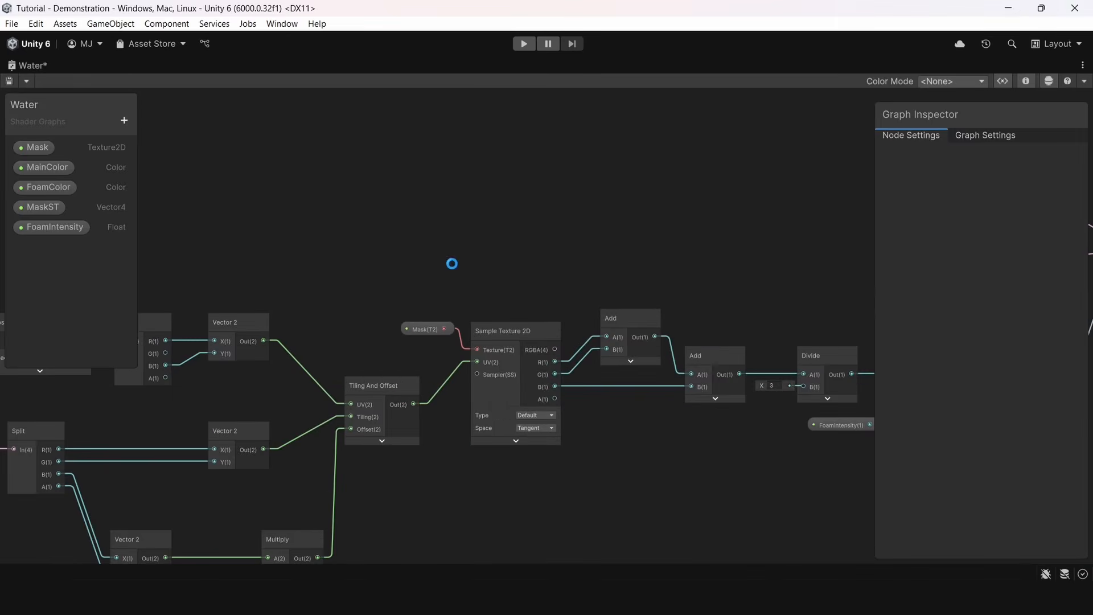
Duplicate the Mask property and Sample Texture 2D nodes and place the copies above the originals
scroll(474, 244, "down", 3)
scroll(469, 300, "up", 2)
left_click_drag(375, 258, 472, 338)
key("ctrl+d")
left_click_drag(534, 323, 387, 206)
left_click_drag(599, 326, 462, 190)
left_click_drag(380, 201, 383, 173)
Move the whole position, MaskST, Time and Tiling And Offset node chain further away from the texture samplers
left_click(314, 250)
middle_click_drag(287, 319, 582, 260)
scroll(586, 326, "down", 2)
left_click_drag(293, 230, 621, 453)
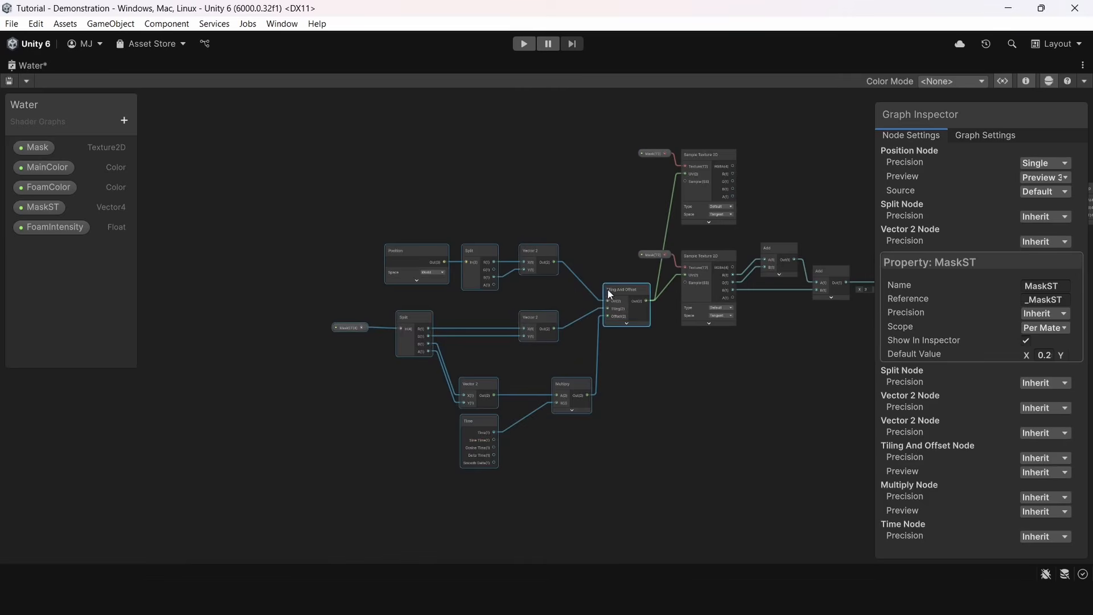
left_click_drag(624, 292, 535, 288)
left_click(535, 273)
Duplicate the Tiling And Offset node with its input connections and place the copy above the original
scroll(535, 289, "up", 1)
middle_click_drag(216, 214, 342, 265)
left_click_drag(288, 268, 560, 318)
left_click_drag(556, 299, 387, 301)
Add a Multiply node beside the upper Tiling And Offset and feed its B input from the tiling Vector 2
left_click(467, 368)
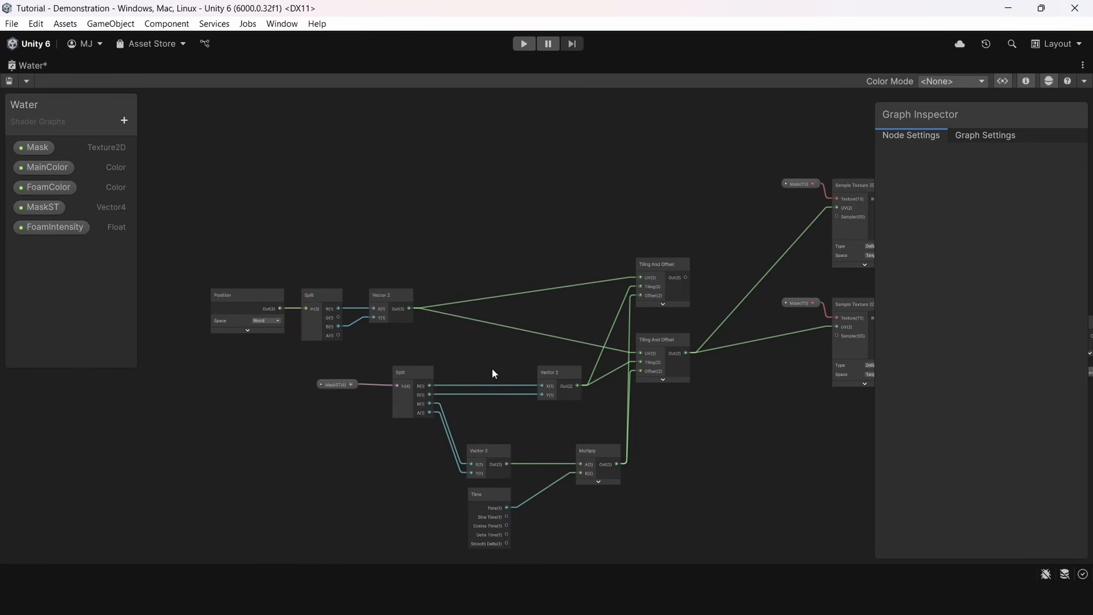
key("space")
type("m")
key("Return")
scroll(533, 333, "up", 5)
left_click(542, 439)
left_click_drag(511, 407, 603, 333)
left_click_drag(486, 434, 610, 278)
Set the new Multiply's A input to -1, -1 and route it through the upper Tiling And Offset into the upper sampler
left_click(525, 285)
type("-1")
left_click(552, 290)
type("-1")
key("Return")
left_click_drag(667, 288, 739, 244)
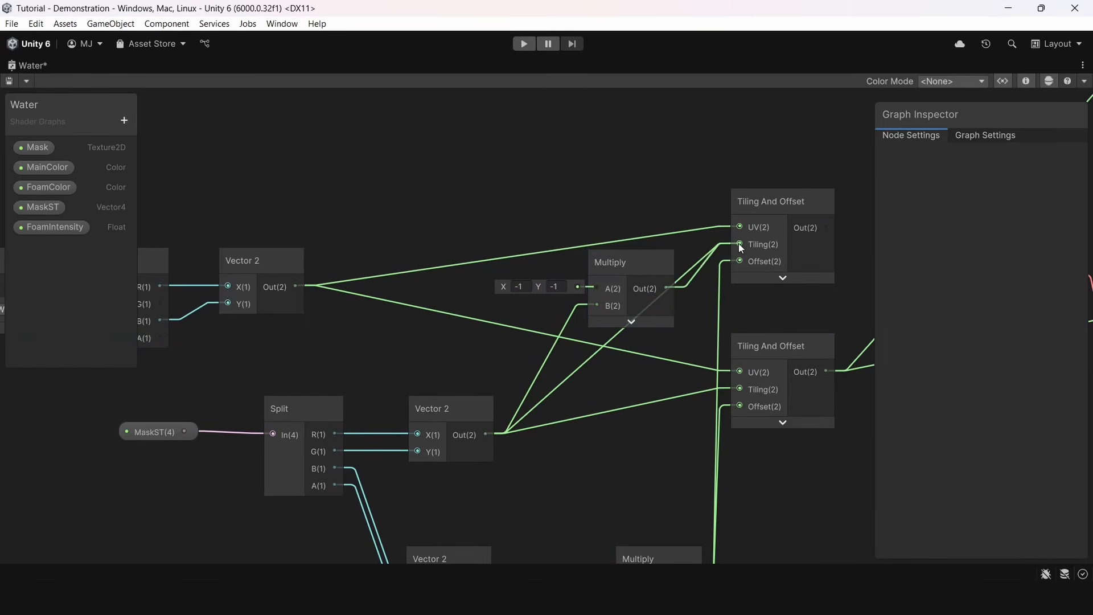
key("a")
middle_click_drag(837, 306, 507, 322)
Duplicate the two Add nodes and the Divide node and arrange the copies beside the upper Sample Texture 2D
scroll(508, 323, "up", 3)
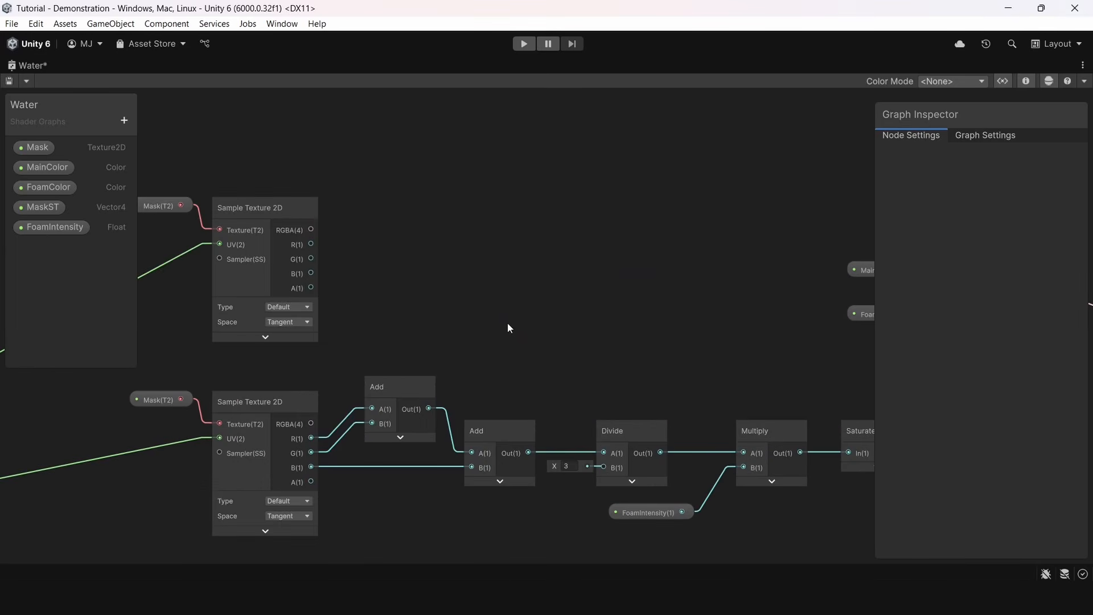
left_click_drag(646, 497, 646, 496)
key("ctrl+d")
left_click_drag(564, 451, 400, 246)
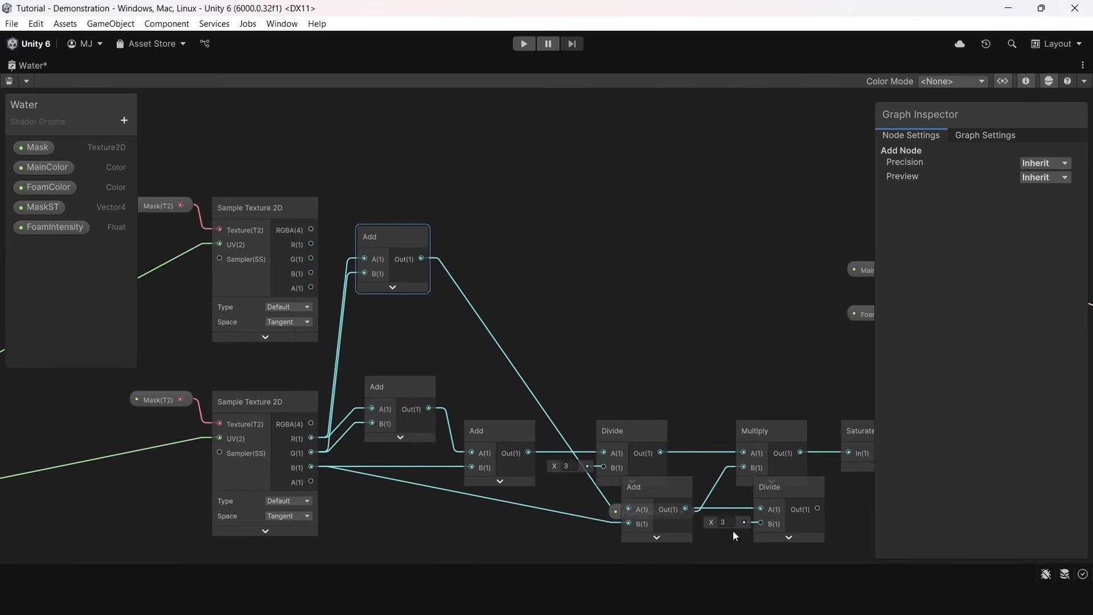
left_click_drag(660, 501, 495, 283)
left_click_drag(783, 490, 626, 289)
Connect the upper Sample Texture 2D's R, G and B outputs to the duplicated Add nodes and tidy the duplicated nodes
left_click_drag(312, 242, 365, 257)
left_click_drag(312, 257, 463, 307)
middle_click_drag(642, 282, 600, 329)
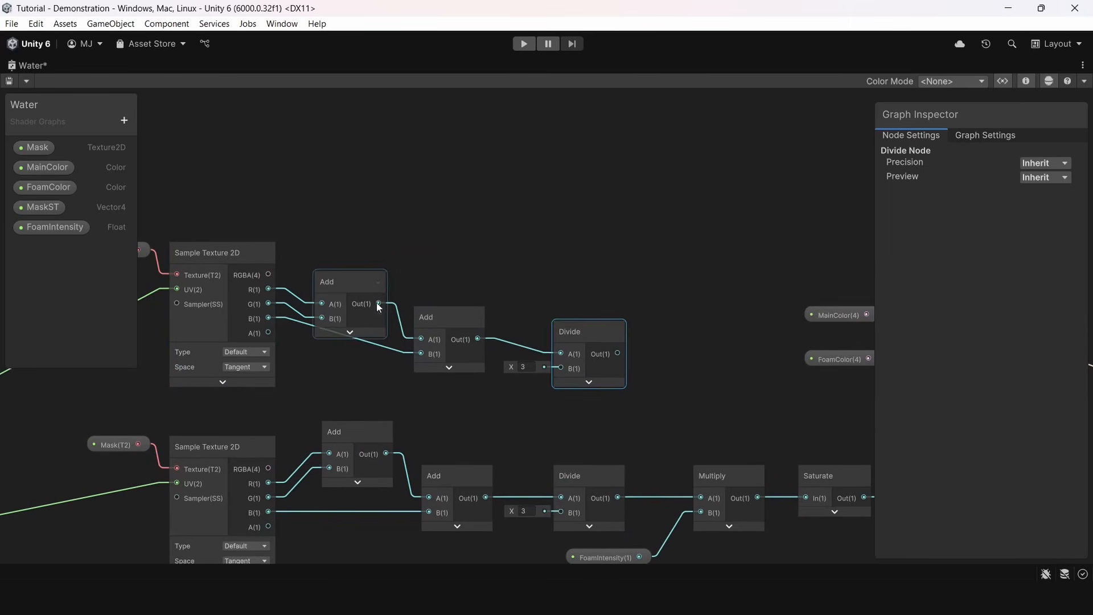
left_click_drag(371, 288, 378, 258)
left_click_drag(445, 330, 441, 303)
left_click_drag(589, 324, 563, 303)
left_click(649, 278)
middle_click_drag(649, 277, 513, 239)
Add a Minimum node and connect the outputs of both Divide nodes to its inputs
left_click_drag(451, 443, 426, 442)
left_click(493, 303)
key("space")
type("min")
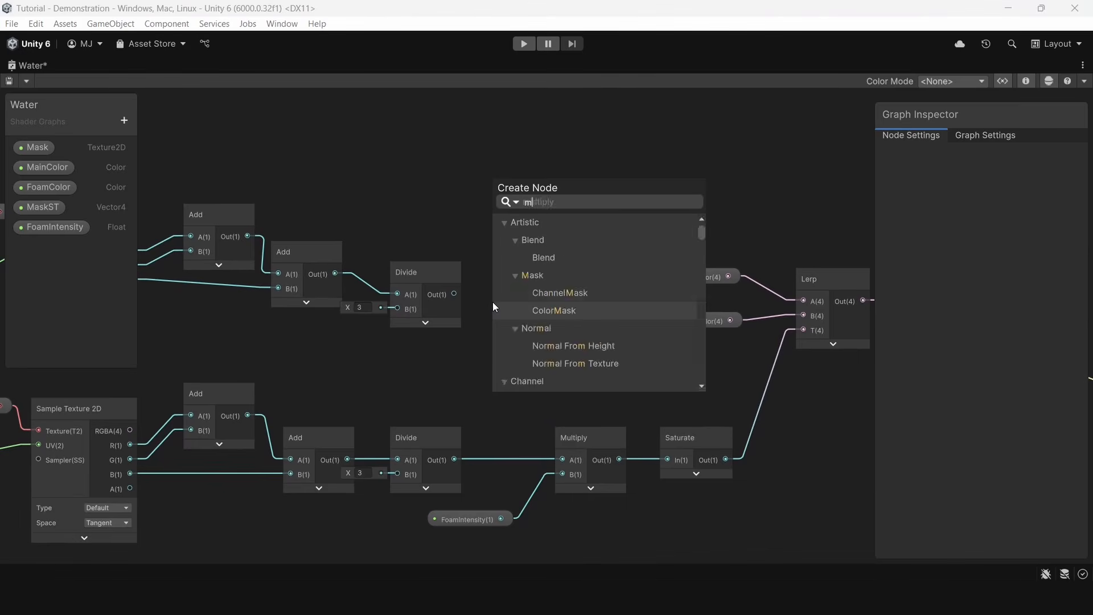
left_click(536, 292)
left_click_drag(551, 381, 537, 378)
left_click_drag(411, 459, 425, 460)
left_click_drag(424, 275, 469, 459)
Feed the Minimum output into the FoamIntensity Multiply node, space out the Multiply and Saturate nodes, and save the graph
mouse_move(545, 351)
left_mouse_down()
mouse_move(562, 458)
mouse_move(541, 361)
left_mouse_up()
scroll(586, 424, "down", 1)
left_click_drag(584, 456, 596, 456)
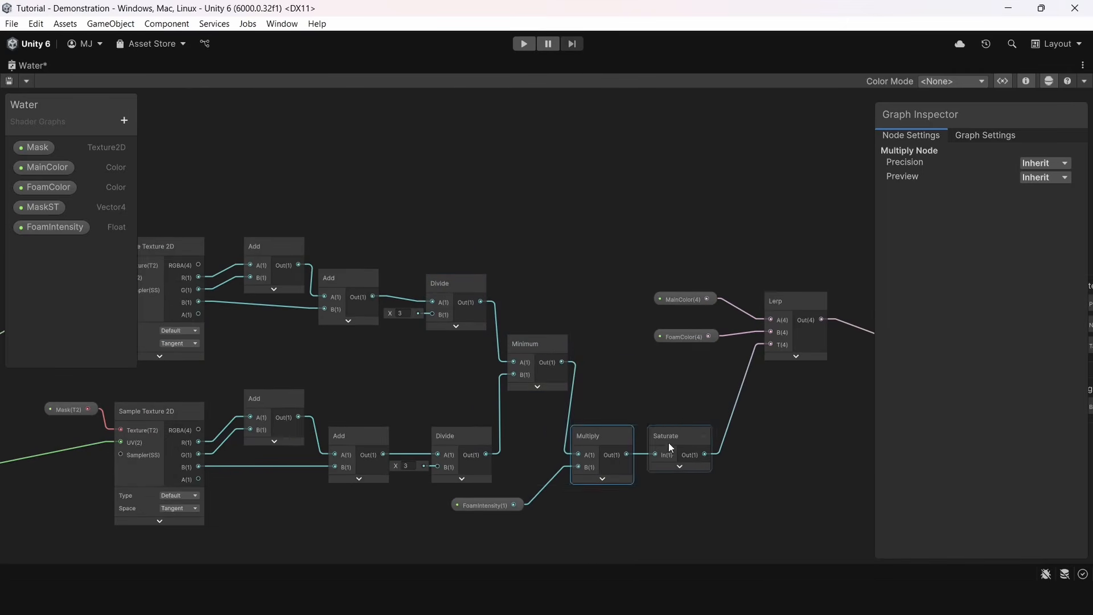
left_click_drag(661, 443, 682, 442)
left_click_drag(613, 446, 632, 446)
left_click(634, 330)
key("ctrl+s")
View the updated water in the scene and adjust the Water material's FoamIntensity
scroll(472, 211, "down", 5)
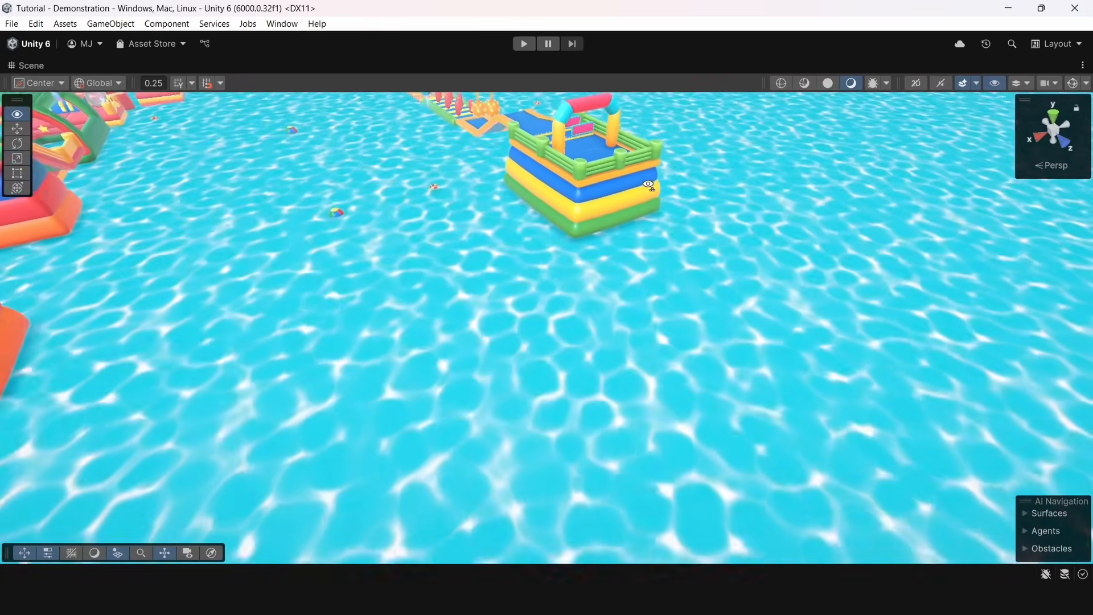
right_click_drag(529, 162, 409, 254)
key("shift+space")
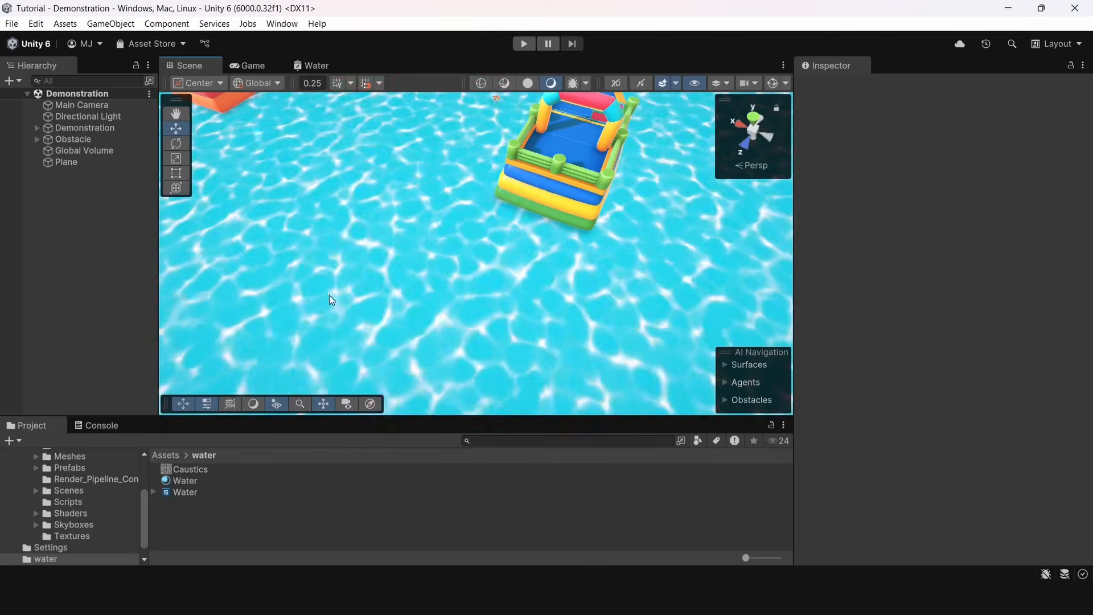
left_click(188, 480)
left_click_drag(894, 267, 921, 268)
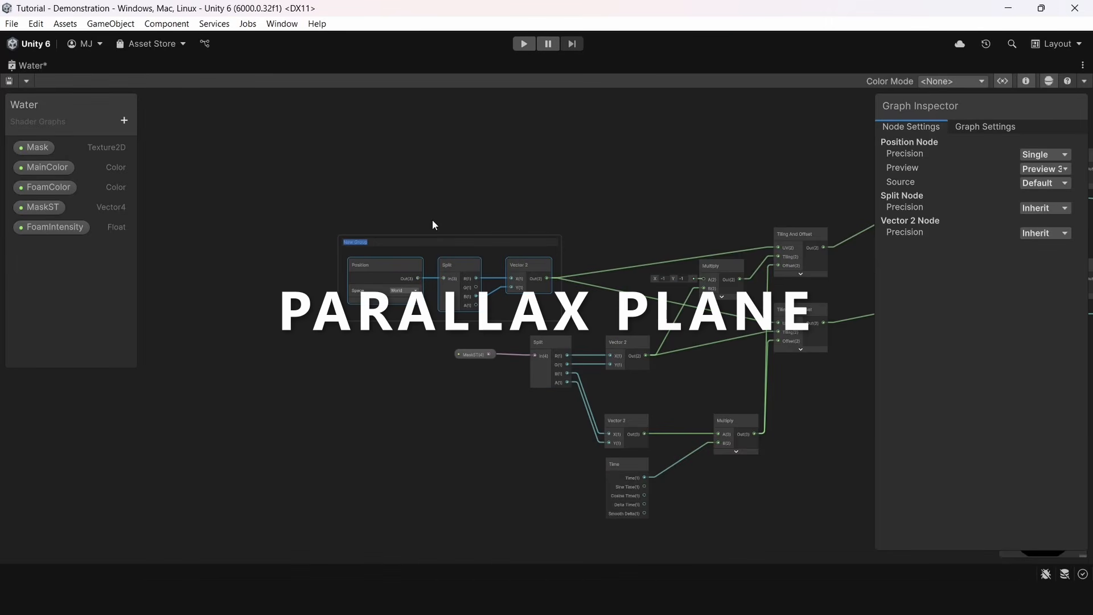
Name the group around the Position, Split and Vector 2 nodes "World Space ST" and reposition it
type("World Space ST")
key("Return")
middle_click_drag(517, 254, 443, 240)
left_click_drag(443, 241, 449, 240)
left_click(490, 131)
Group the two mask sampling branches together with the Minimum, Multiply, Saturate, colour and Lerp nodes
middle_click_drag(614, 376, 372, 432)
middle_click_drag(723, 274, 450, 347)
scroll(450, 347, "down", 2)
left_click_drag(383, 245, 719, 451)
right_click(705, 335)
left_click(759, 534)
scroll(626, 254, "up", 2)
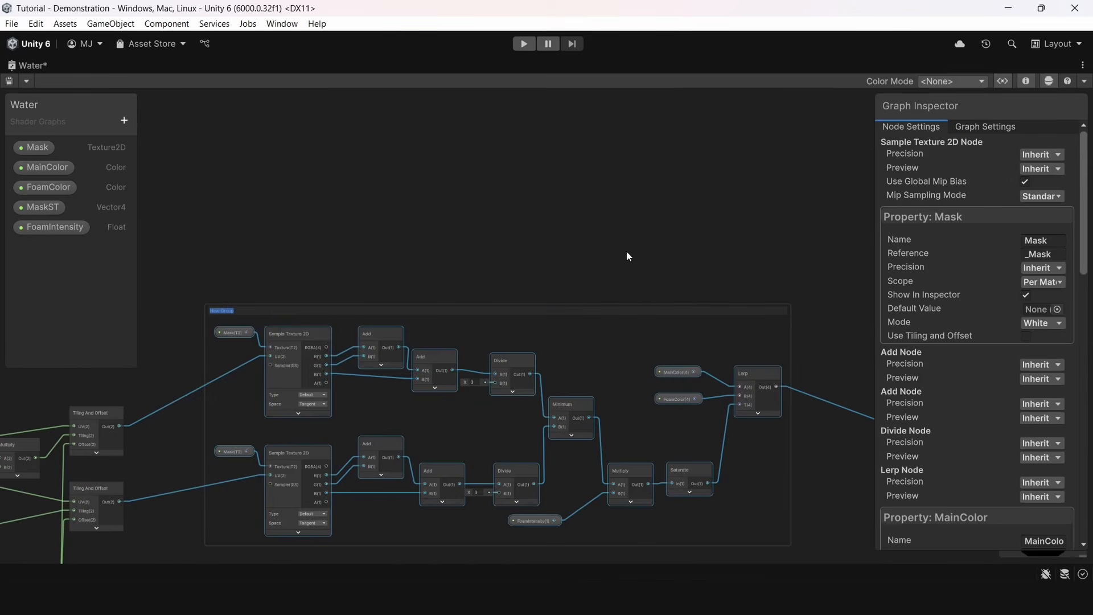
left_click(627, 254)
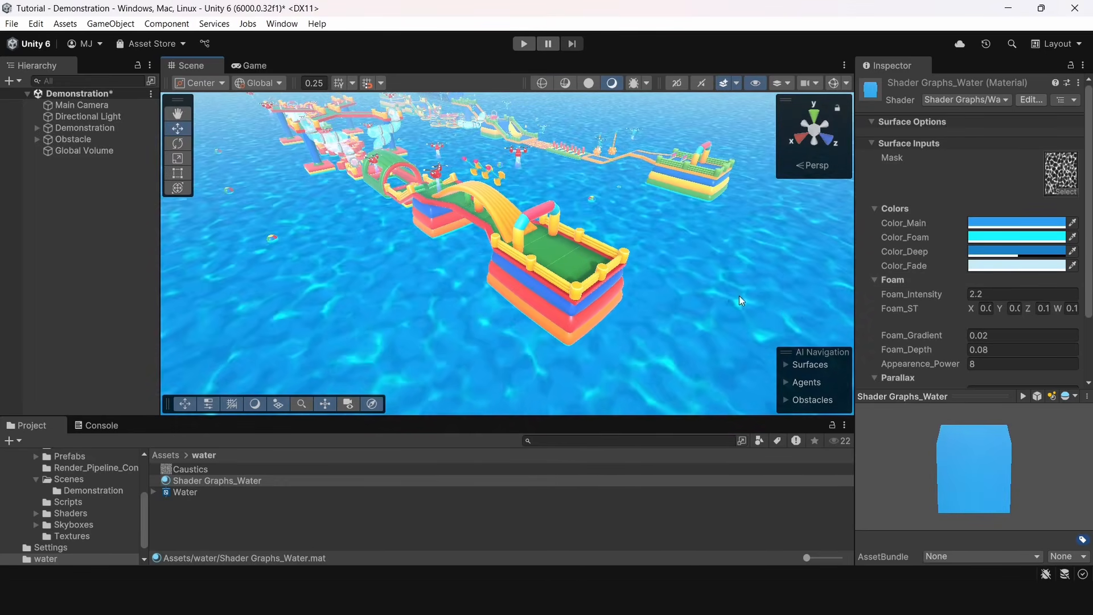
Vary Parallax_Depth on the Shader Graphs_Water material and examine the effect close to the water surface
scroll(743, 295, "up", 2)
scroll(912, 376, "down", 3)
left_click_drag(939, 357, 71, 362)
key("w")
right_click_drag(421, 296, 467, 159)
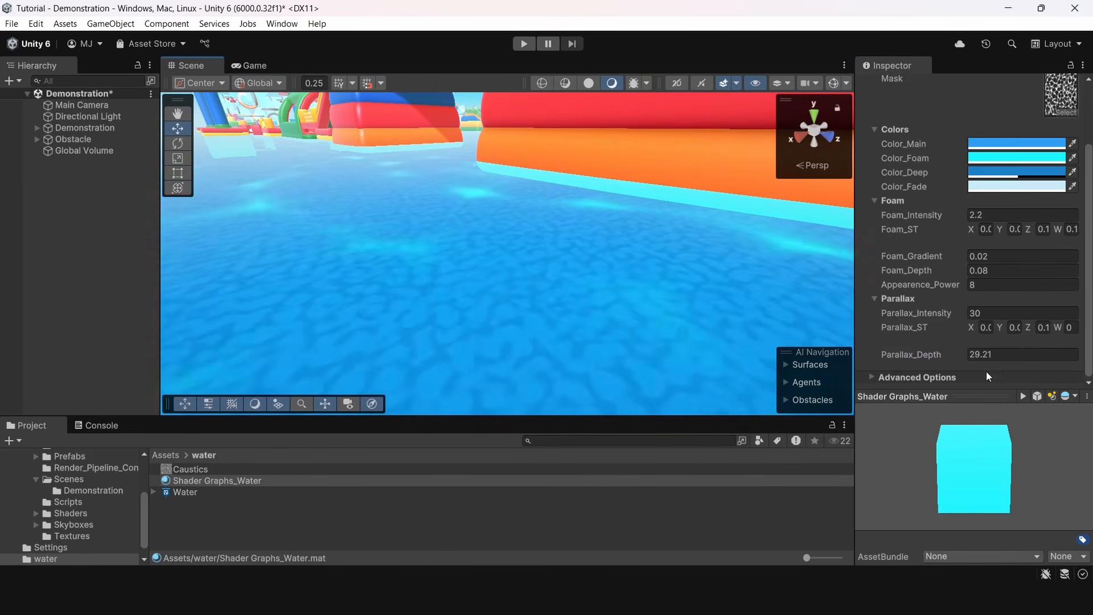
mouse_move(919, 354)
left_mouse_down()
mouse_move(954, 359)
mouse_move(470, 257)
mouse_move(442, 292)
left_mouse_up()
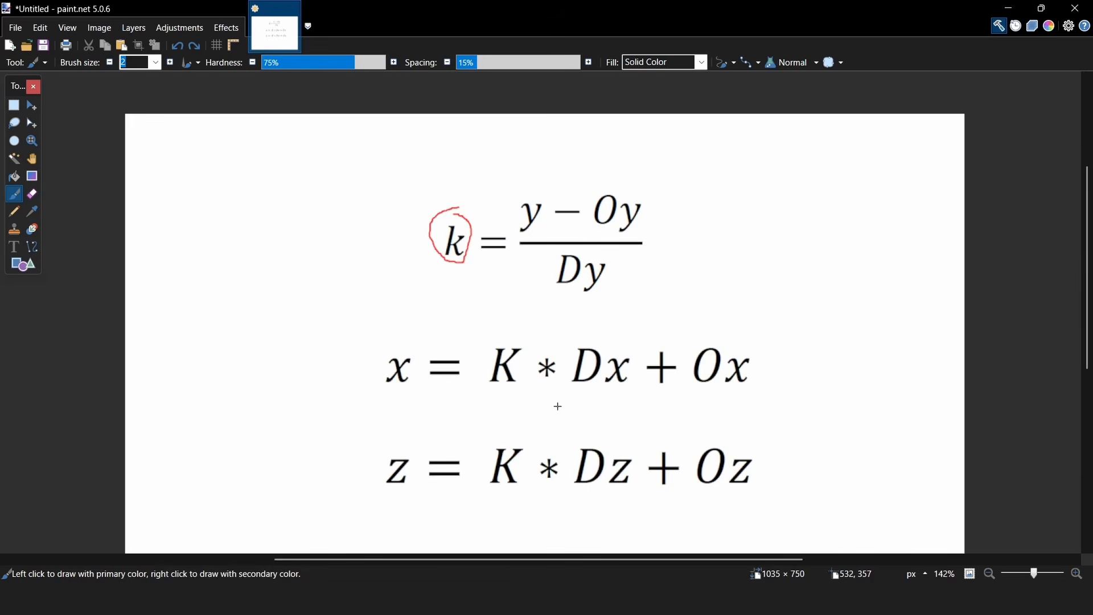
In paint.net, undo the last mark, bracket the x and z equations in red and underline the K in the x equation
key("ctrl+z")
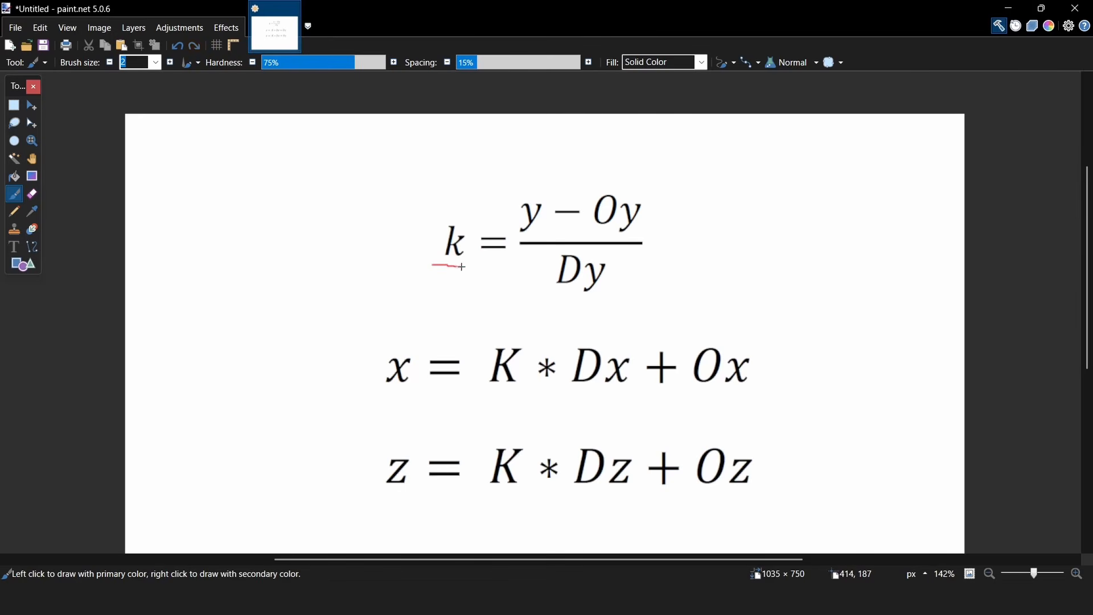
left_click_drag(371, 348, 344, 408)
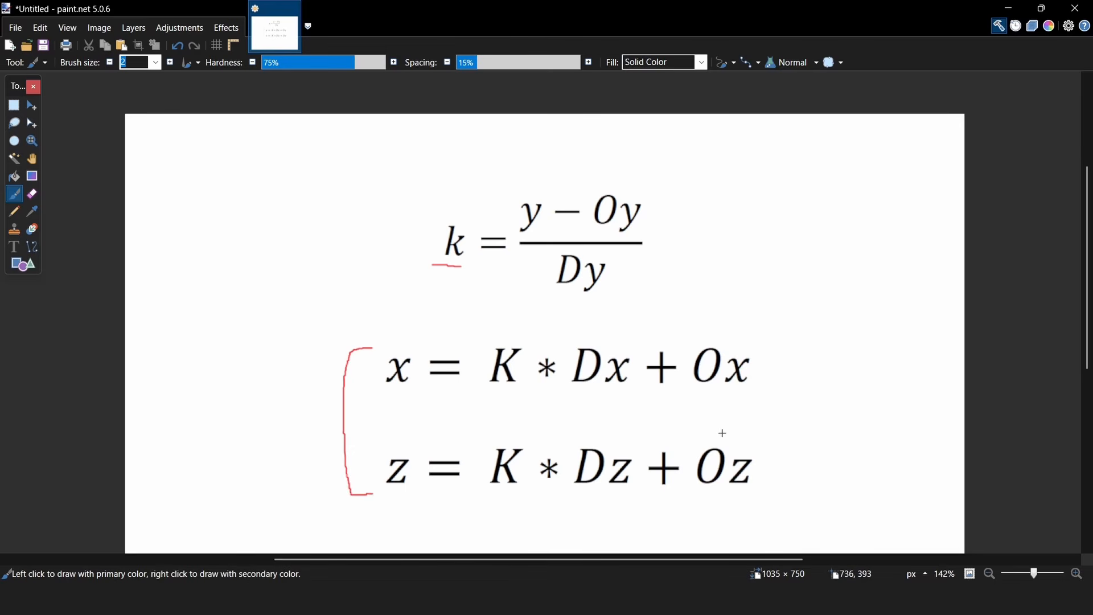
left_click_drag(490, 397, 509, 395)
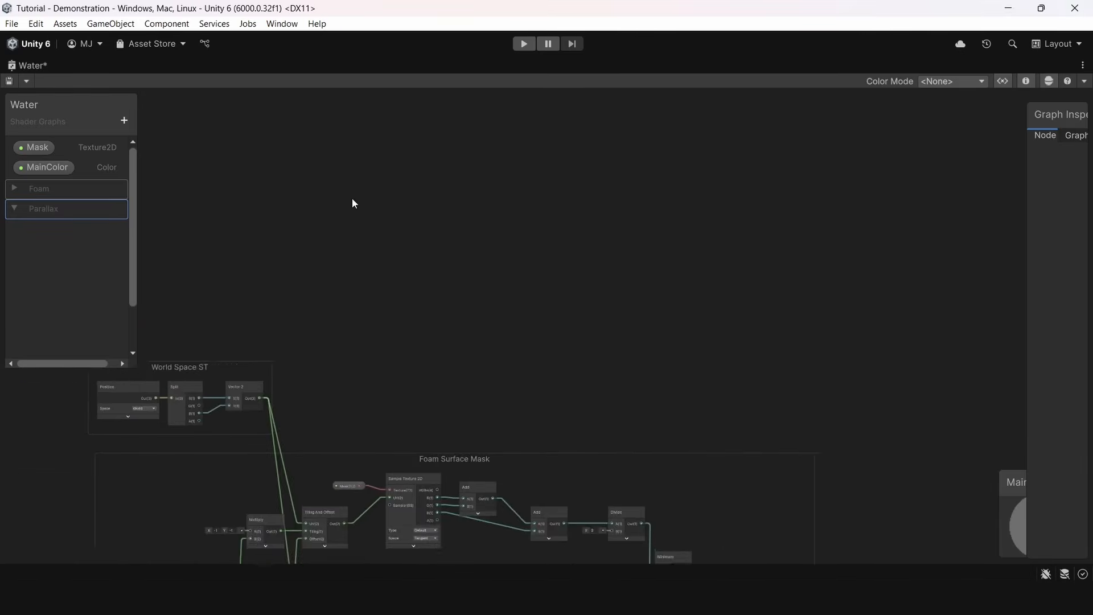
In Unity, add a Vector 4 property named ParallaxST to the Parallax category of the Water graph
left_click(123, 118)
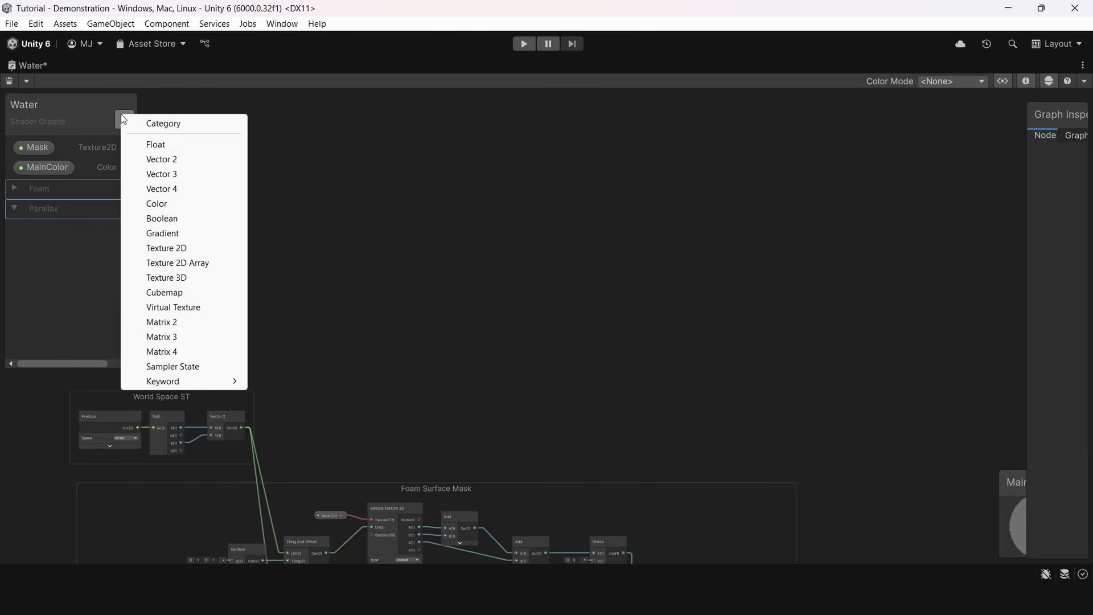
left_click(171, 159)
key("BackSpace")
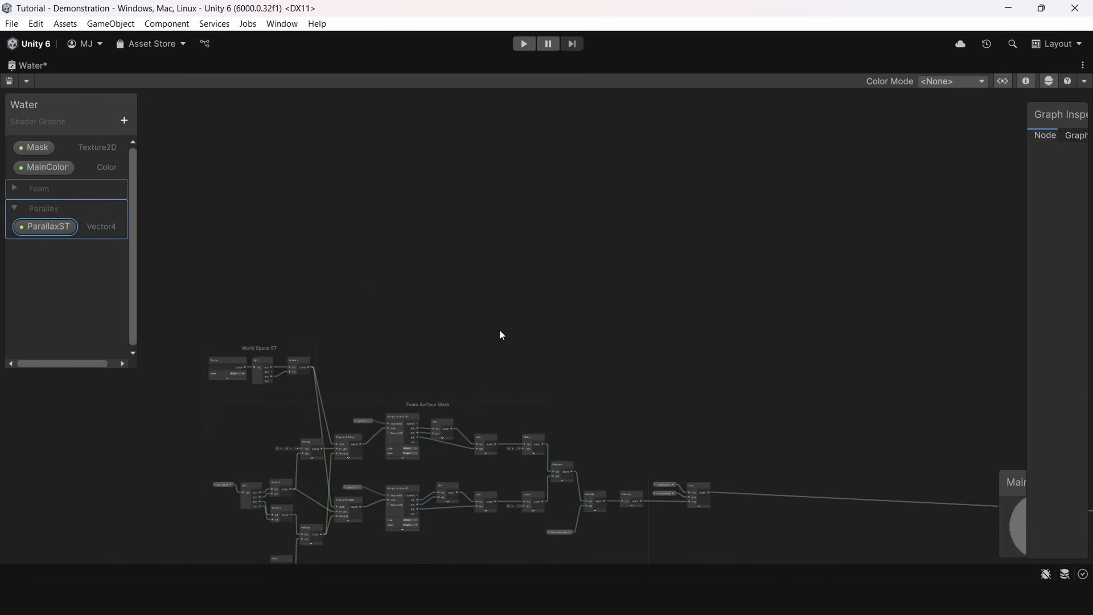
middle_click_drag(426, 336, 500, 293)
scroll(500, 293, "up", 1)
Add a Color property named ParallaxColor to the Parallax category and save the graph
left_click(122, 120)
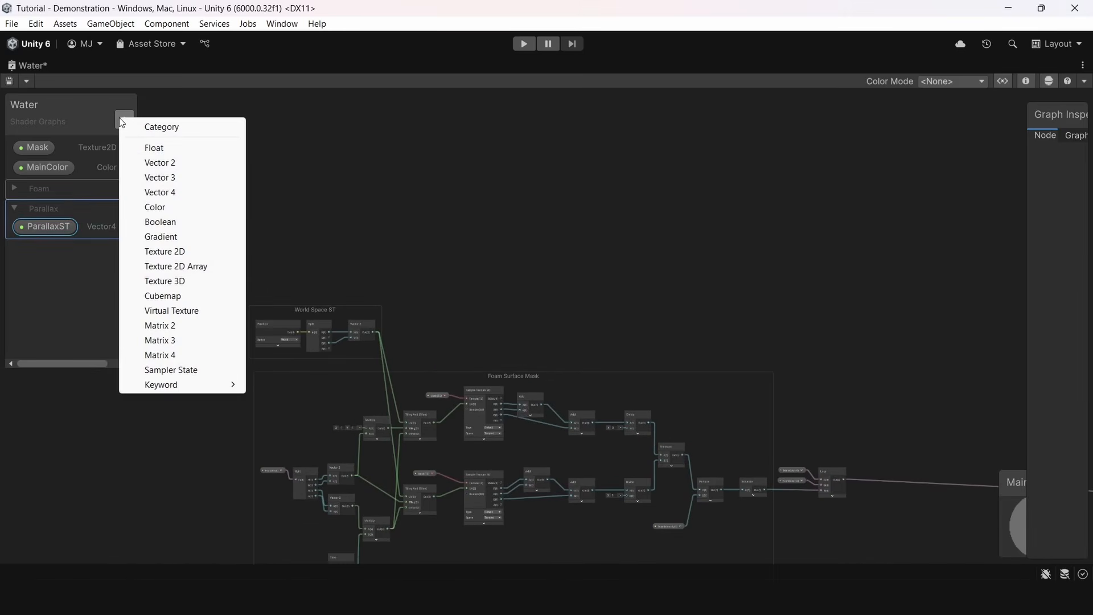
left_click(181, 204)
type("ParallaxColor")
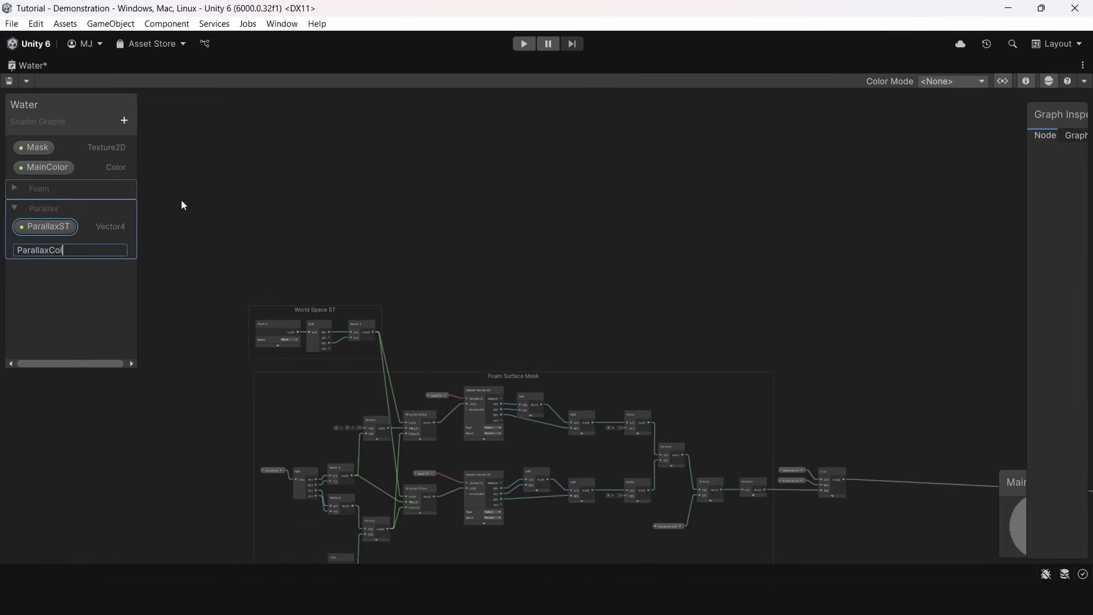
key("Return")
left_click(97, 213)
key("ctrl+s")
scroll(370, 227, "up", 6)
scroll(398, 222, "down", 3)
middle_click_drag(436, 229, 357, 188)
Add a Float property named ParallaxDepth to the Parallax category
left_click(124, 120)
left_click(143, 209)
type("ParallaxD")
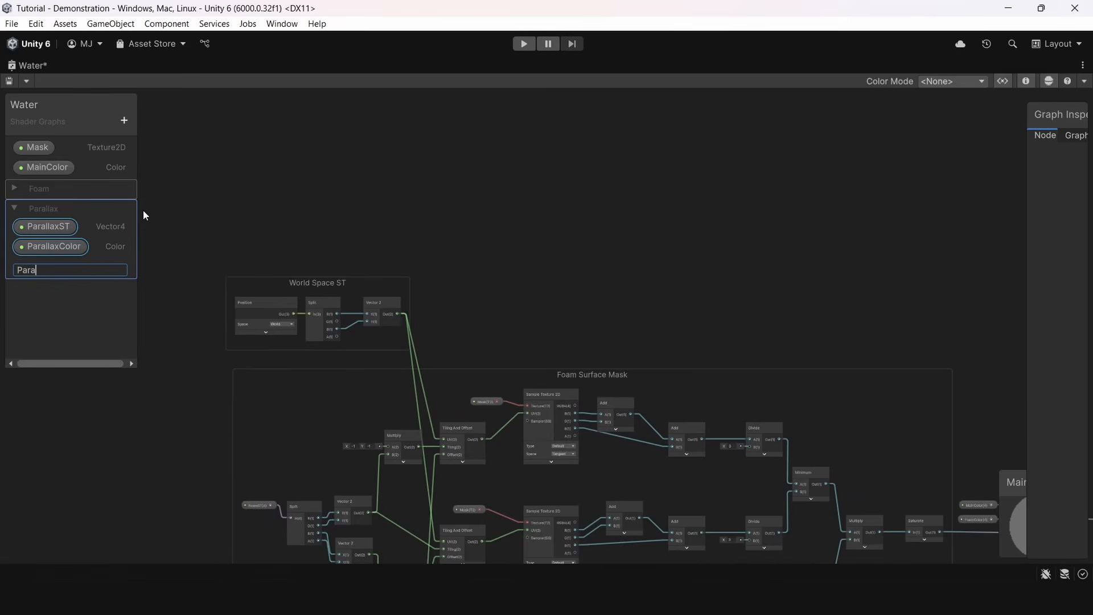
type("epth")
key("Return")
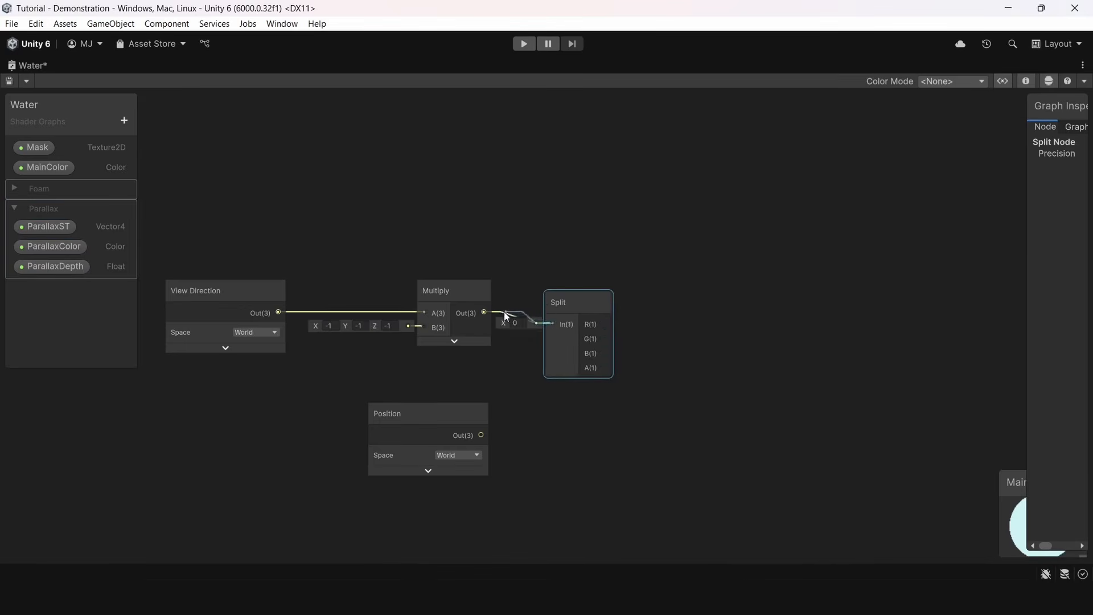
Set up two world-space branches above World Space ST: View Direction multiplied by -1 and Position, each feeding its own Split node
left_click_drag(564, 305, 544, 416)
key("ctrl+d")
left_click_drag(473, 416, 525, 435)
left_click(672, 382)
middle_click_drag(720, 358, 720, 199)
scroll(697, 240, "down", 2)
middle_click_drag(696, 246, 620, 361)
Add a Divide node beside the two Split branches and collapse its preview
key("space")
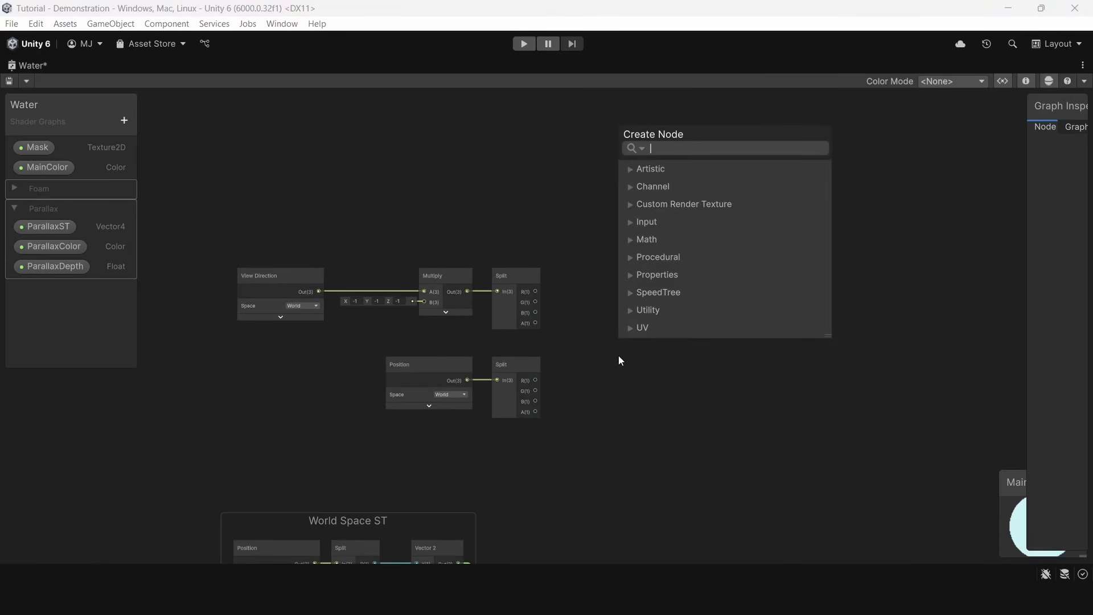
type("div")
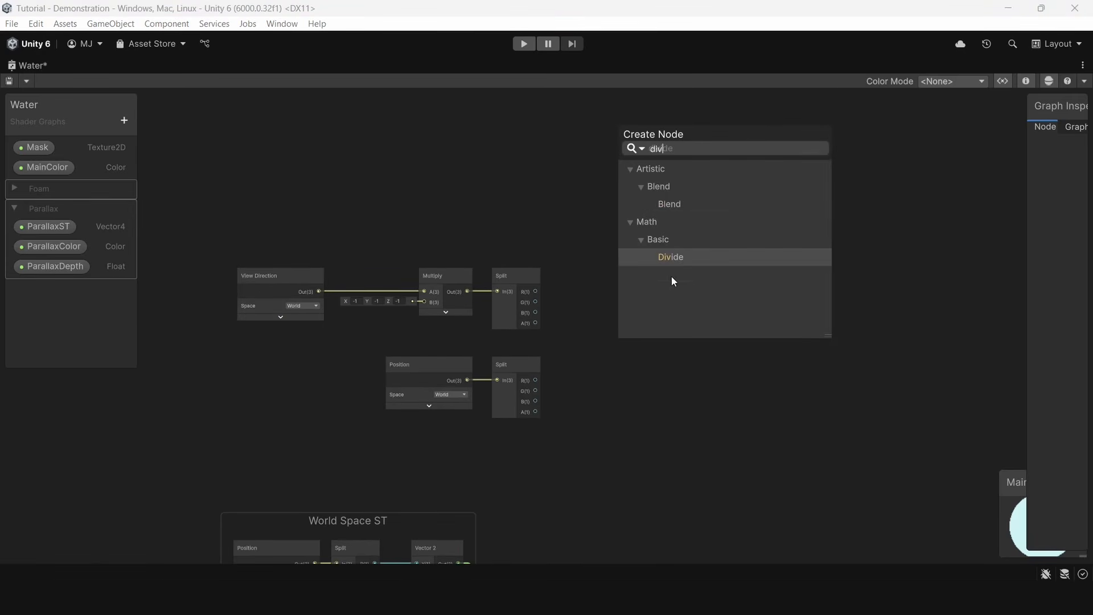
double_click(671, 258)
scroll(666, 347, "up", 3)
left_click(662, 468)
Add a Minimum node and connect the G output of the View Direction Split to its A input
left_click_drag(641, 407, 592, 316)
type("min")
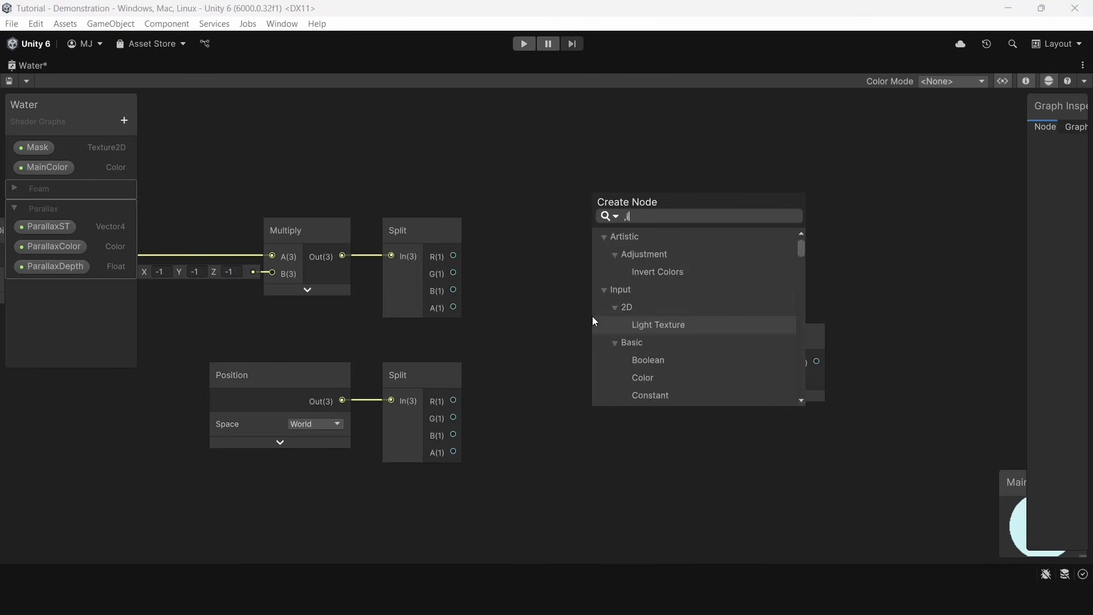
double_click(635, 278)
left_click(666, 409)
left_click_drag(633, 358, 597, 311)
left_click_drag(453, 272, 567, 327)
left_click_drag(598, 311, 671, 258)
Set the Minimum node's B value to -0.01 and connect its output to the Divide node's B input
type("0.1")
left_click(639, 363)
middle_click_drag(639, 365, 486, 374)
left_click_drag(648, 367, 697, 428)
left_click_drag(528, 270, 475, 320)
left_click(387, 352)
type("-")
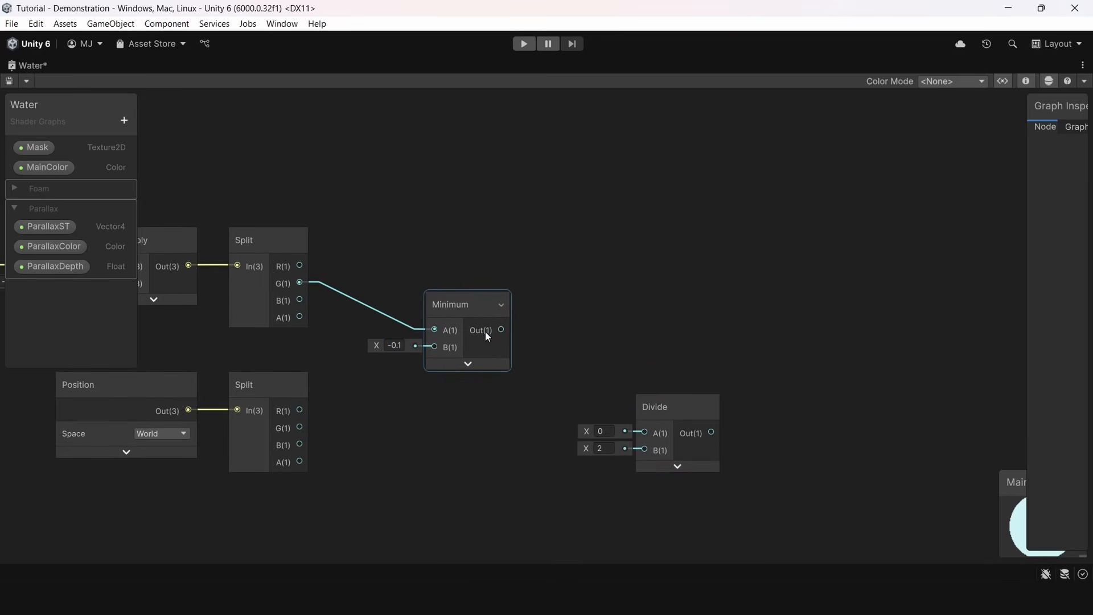
type("0")
left_click(534, 337)
left_click_drag(501, 330, 643, 448)
Add a Subtract node below Minimum and connect the G output of the Position Split to its A input
middle_click_drag(641, 310, 796, 274)
key("space")
type("sub")
key("Return")
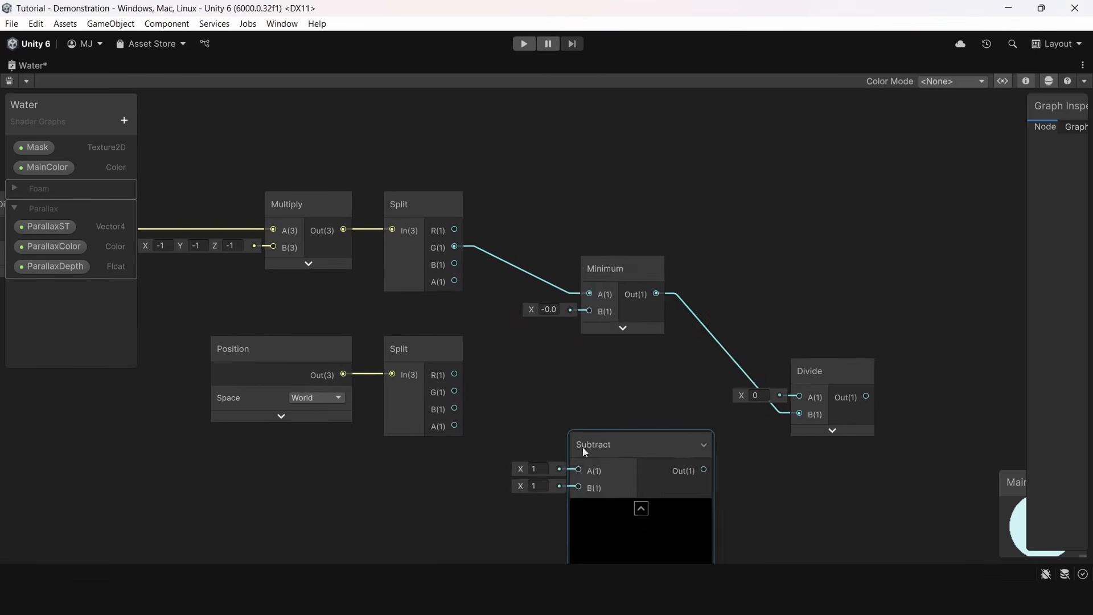
scroll(580, 444, "up", 1)
left_click_drag(583, 443, 574, 436)
left_click_drag(434, 380, 568, 467)
scroll(573, 353, "down", 4)
middle_click_drag(573, 343, 603, 250)
Place the ParallaxDepth property below the Position node and add a collapsed Multiply node beside it
scroll(513, 308, "up", 3)
left_click_drag(51, 266, 443, 379)
left_click_drag(505, 390, 419, 391)
mouse_move(443, 391)
left_mouse_down()
mouse_move(508, 388)
mouse_move(462, 391)
left_mouse_up()
left_click(496, 391)
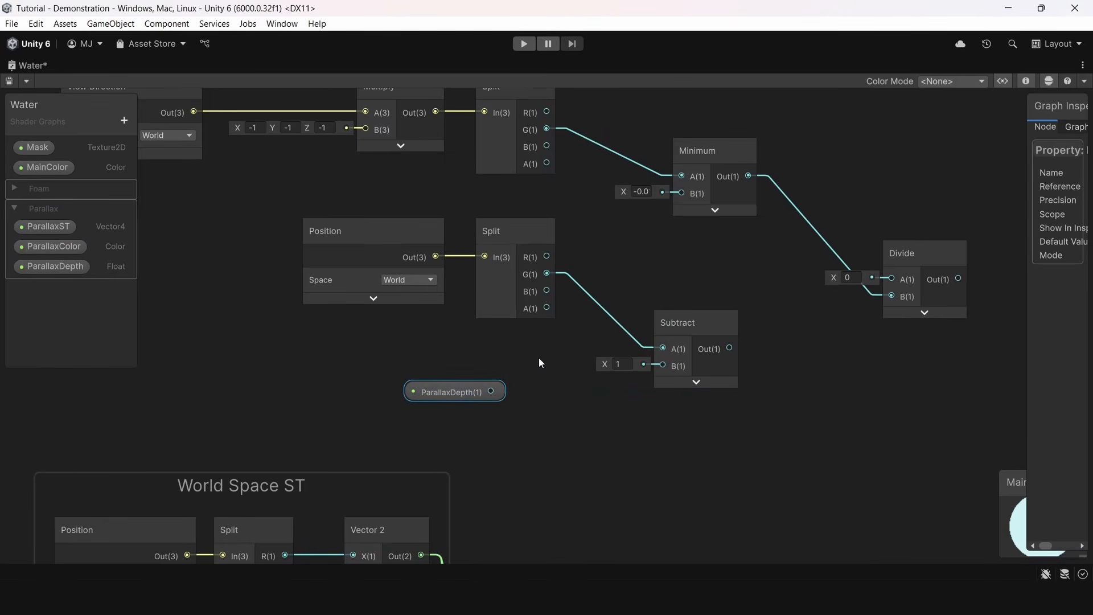
key("space")
type("mu")
double_click(594, 266)
left_click_drag(276, 229, 342, 265)
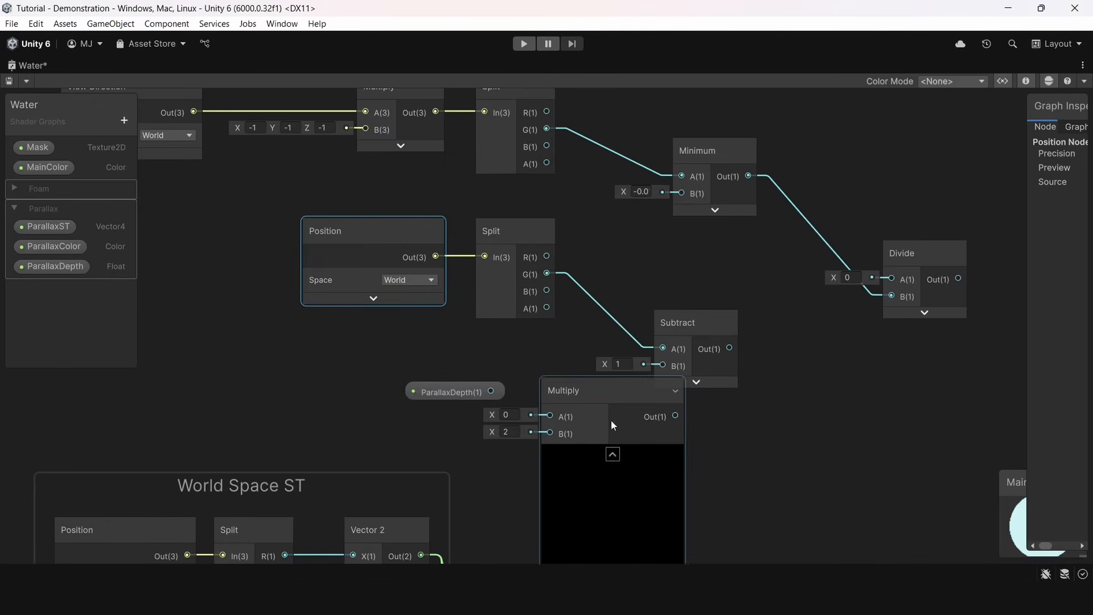
left_click(612, 454)
Connect ParallaxDepth to the new Multiply node's B input and set its A value to -1
left_click_drag(442, 390, 382, 375)
left_click_drag(562, 393, 506, 359)
left_click_drag(398, 376, 399, 403)
left_click_drag(430, 403, 494, 402)
left_click(454, 385)
type("-1")
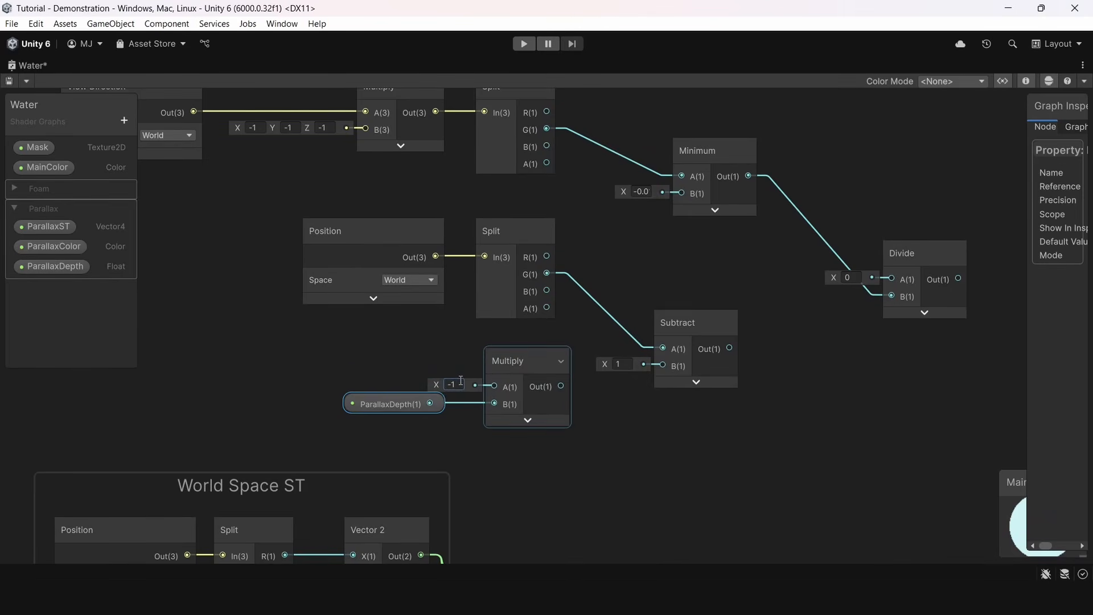
left_click_drag(403, 404, 428, 419)
Wire Subtract as negated ParallaxDepth minus Position G, and feed its output into the Divide node's A input
left_click_drag(561, 386, 662, 348)
left_click_drag(546, 273, 663, 365)
middle_click_drag(738, 357, 425, 405)
left_click_drag(419, 397, 579, 329)
scroll(715, 219, "down", 4)
middle_click_drag(741, 245, 691, 367)
scroll(669, 350, "up", 2)
left_click(632, 303)
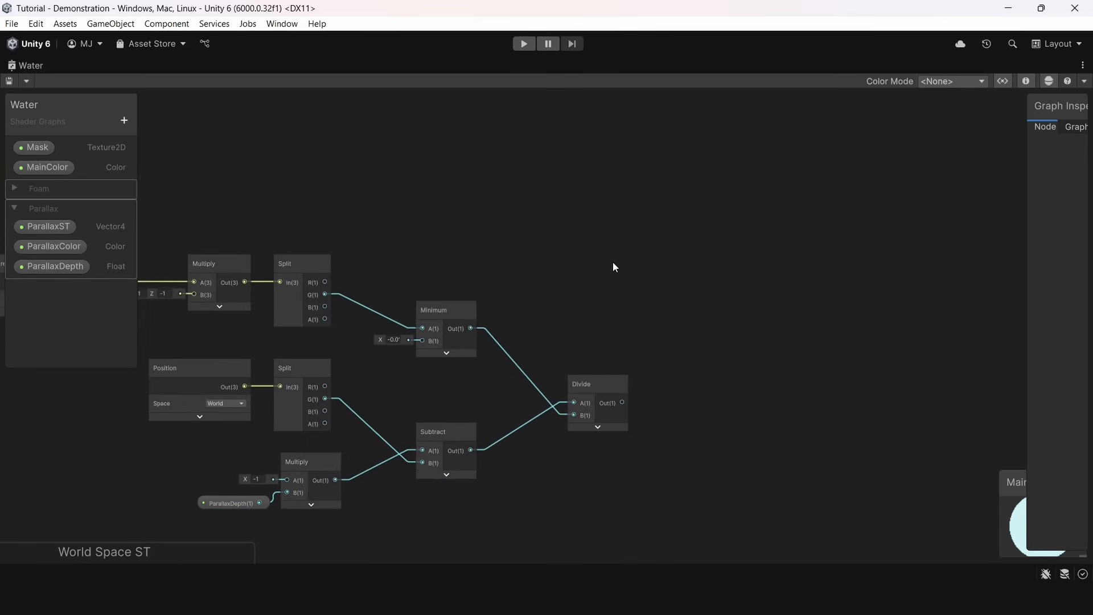
Add a Multiply node combining the View Direction Split's R output on A with the Divide output on B
key("space")
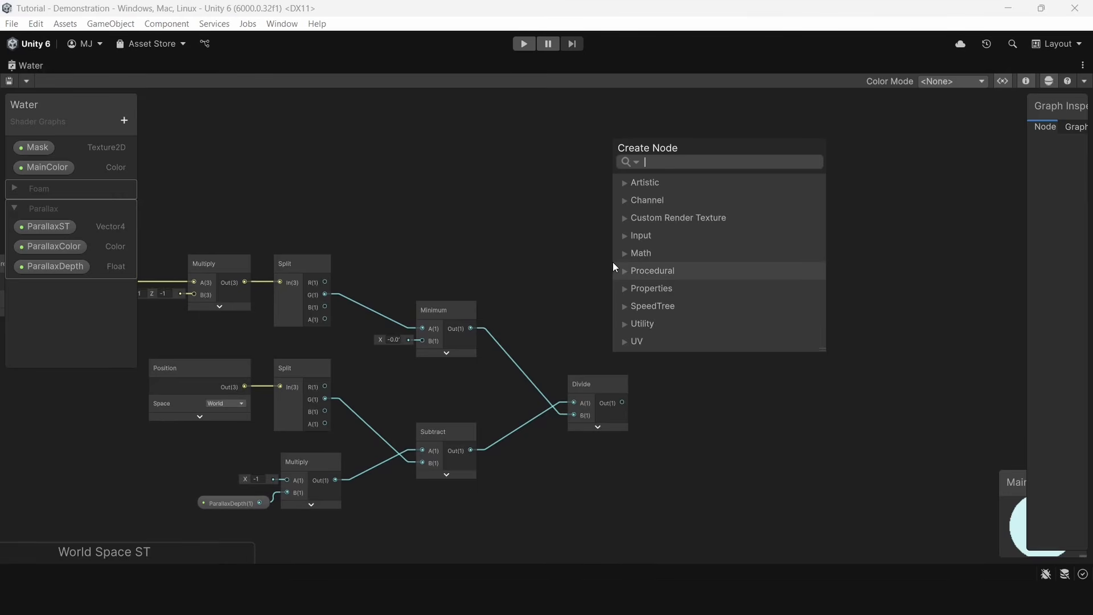
type("mul")
key("Return")
scroll(656, 317, "up", 2)
left_click(670, 342)
left_click_drag(636, 277, 748, 229)
left_click_drag(609, 437, 718, 277)
scroll(564, 273, "down", 2)
middle_click_drag(560, 275, 585, 374)
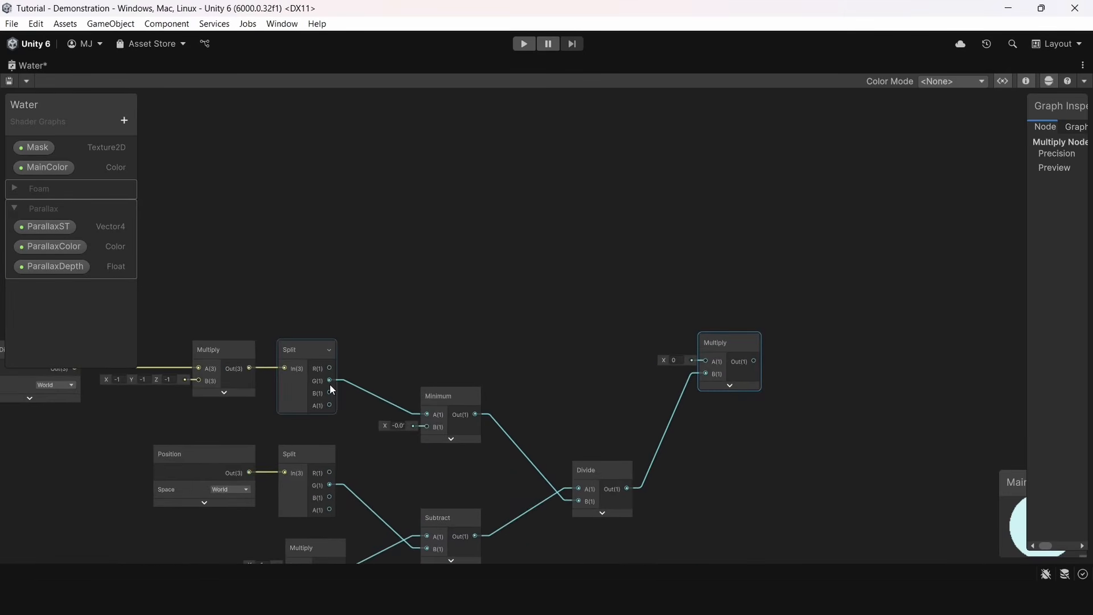
left_click_drag(329, 369, 903, 383)
left_click(931, 340)
Add an Add node that sums the Multiply result and the Position Split's R output
middle_click_drag(931, 340, 632, 270)
key("space")
type("add")
double_click(733, 258)
left_click(725, 364)
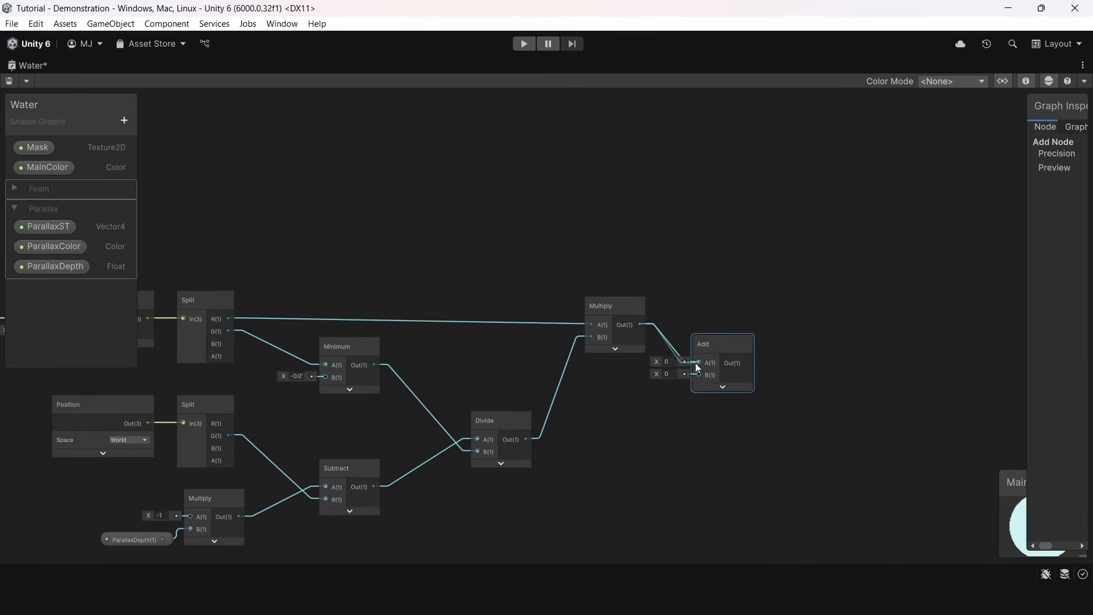
left_click_drag(227, 423, 698, 370)
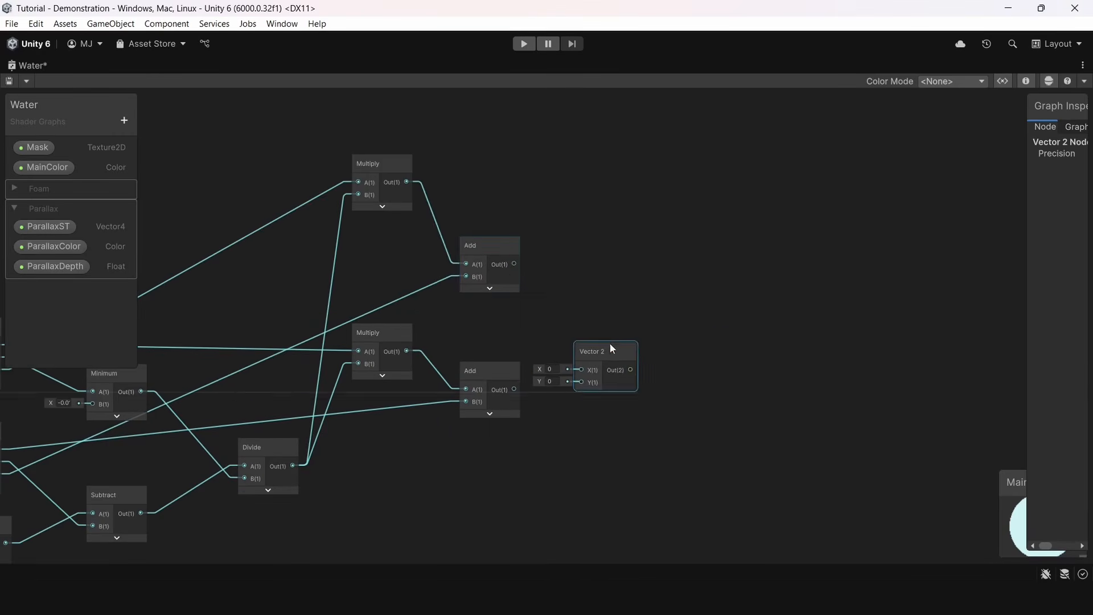
Connect the two Add results to the X and Y inputs of a Vector 2 node and save the graph
left_click_drag(490, 254, 580, 369)
left_click_drag(514, 389, 581, 381)
left_click(643, 306)
key("ctrl+s")
Add a Tiling And Offset node using the parallax Vector 2 as UV and the ParallaxST vectors as Tiling and Offset, feeding the Mask sampler's UV
scroll(642, 476, "down", 2)
middle_click_drag(641, 476, 548, 287)
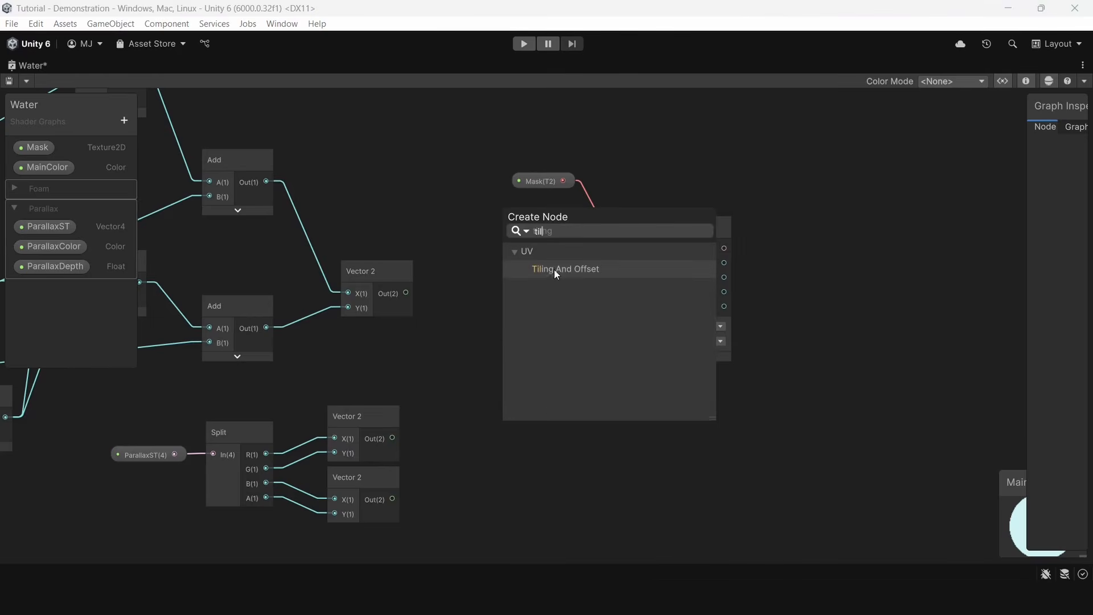
double_click(552, 276)
left_click(564, 429)
left_click_drag(405, 293, 494, 357)
left_click_drag(392, 438, 494, 370)
left_click_drag(393, 498, 494, 386)
left_click_drag(568, 356, 632, 264)
Add an Add node that sums the R and G outputs of the parallax Sample Texture 2D
scroll(435, 444, "down", 8)
middle_click_drag(763, 406, 503, 351)
scroll(503, 351, "up", 7)
key("space")
type("add")
double_click(540, 305)
scroll(533, 373, "up", 3)
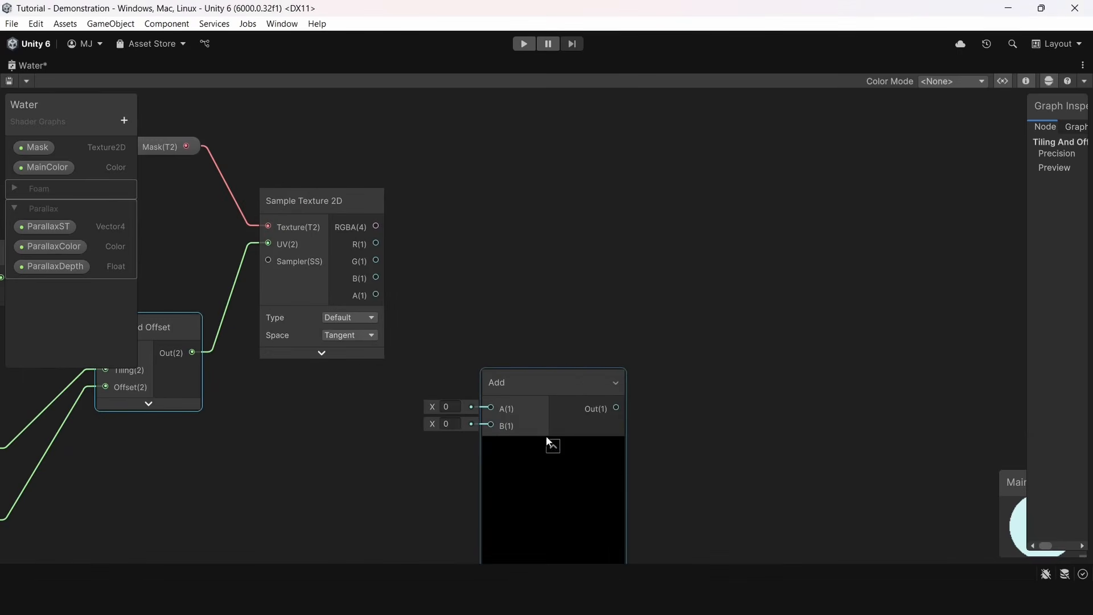
left_click(548, 441)
left_click_drag(538, 379, 477, 229)
left_click_drag(376, 243, 431, 261)
left_click_drag(376, 261, 431, 276)
Duplicate the Add node, feed it the first sum and the texture's B channel, and arrange both Add nodes
key("ctrl+d")
left_click_drag(578, 289, 569, 300)
left_click_drag(497, 259, 550, 320)
left_click_drag(550, 336, 374, 278)
left_click_drag(467, 239, 457, 205)
left_click_drag(577, 301, 555, 244)
Add a Divide node after the second Add and set its B value to 3 to average the channels
scroll(660, 287, "down", 3)
middle_click_drag(660, 288, 507, 325)
key("space")
type("divi")
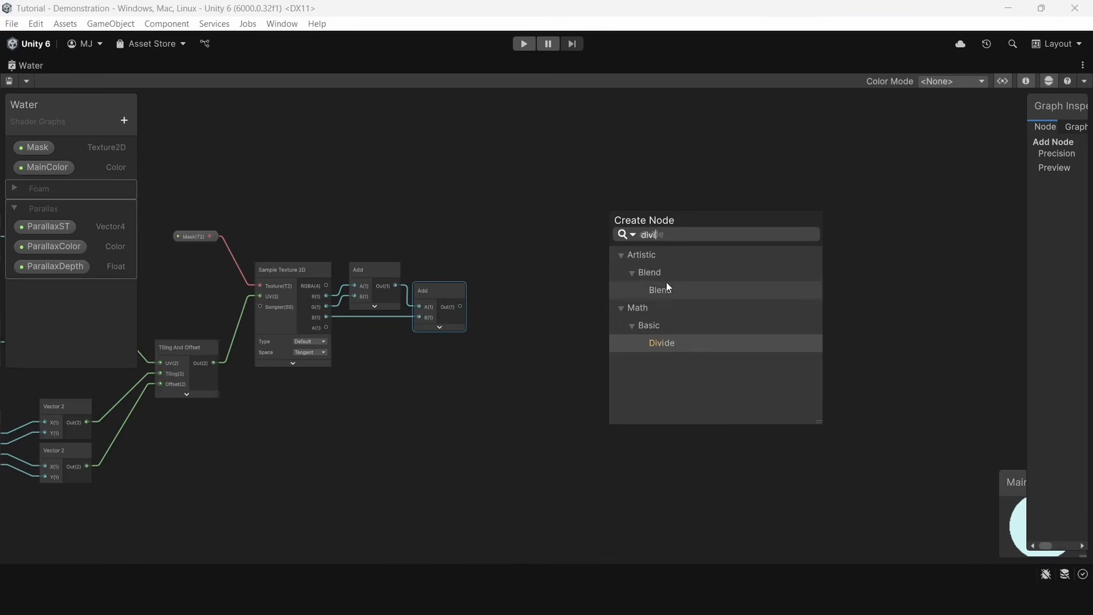
double_click(666, 343)
scroll(672, 398, "up", 2)
left_click(565, 386)
type("3")
left_click(652, 405)
left_click_drag(597, 372, 381, 275)
key("Escape")
left_click_drag(629, 348, 489, 253)
Place a Lerp node beside the parallax Divide, with MainColor on its A input and its output wired onward to the foam color chain
scroll(548, 295, "down", 4)
middle_click_drag(541, 348, 1002, 114)
scroll(919, 404, "up", 1)
left_click(919, 404)
left_click_drag(935, 415, 230, 205)
left_click_drag(278, 276, 404, 178)
left_click(313, 199)
left_click(240, 210)
left_click_drag(352, 273, 405, 194)
scroll(391, 204, "up", 3)
middle_click_drag(390, 204, 494, 329)
left_click_drag(476, 302, 561, 299)
left_click_drag(227, 338, 548, 312)
left_click_drag(269, 296, 577, 367)
left_click_drag(582, 316, 524, 173)
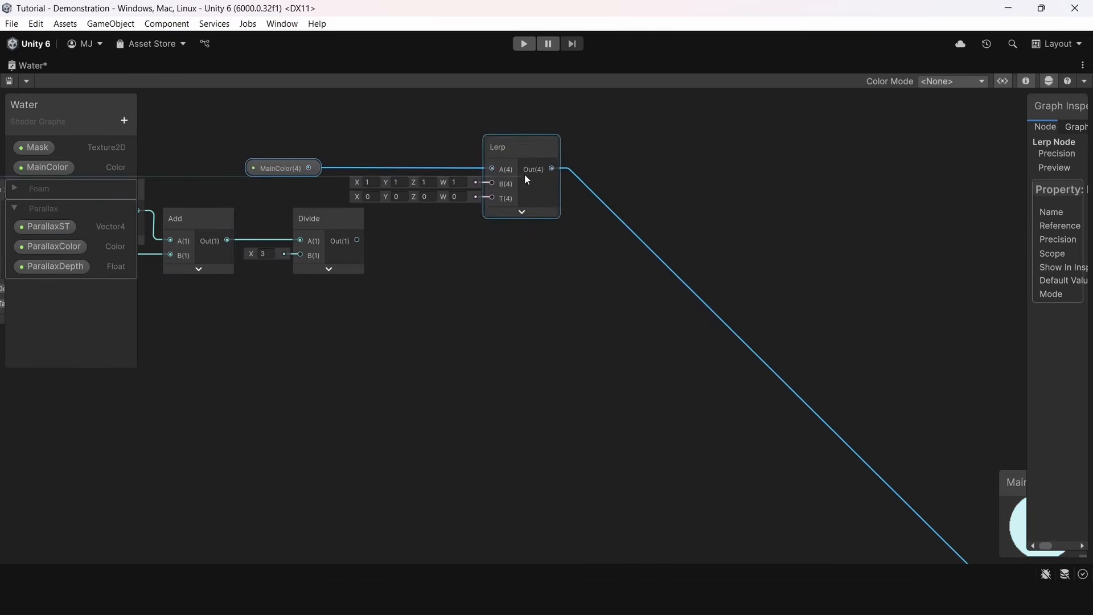
Place ParallaxColor on the Lerp node's B input and connect the parallax Divide output to T
left_click(436, 233)
middle_click_drag(393, 219, 424, 331)
left_click_drag(306, 277, 405, 221)
left_click(358, 169)
scroll(152, 214, "up", 1)
left_click_drag(54, 246, 589, 310)
left_click_drag(430, 377, 589, 327)
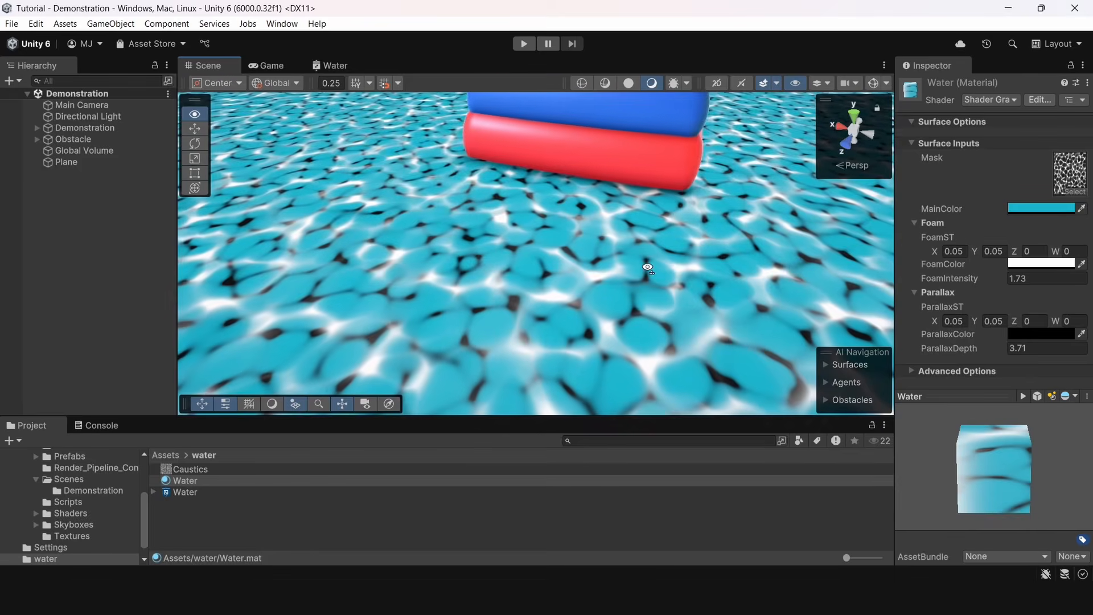
right_click_drag(648, 268, 809, 246)
Set the water material's ParallaxColor to a blue around 399FCD and check the water surface in the scene
left_click(1019, 336)
mouse_move(985, 319)
left_mouse_down()
mouse_move(934, 329)
mouse_move(1028, 317)
mouse_move(1028, 328)
left_mouse_up()
left_click(942, 370)
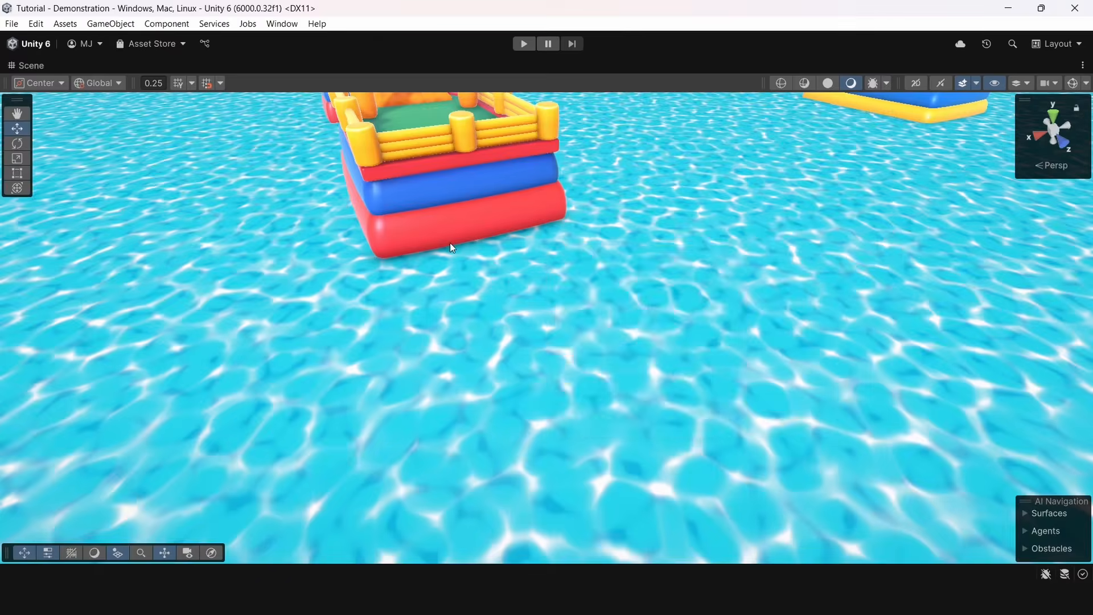
left_click_drag(450, 243, 131, 196, "alt")
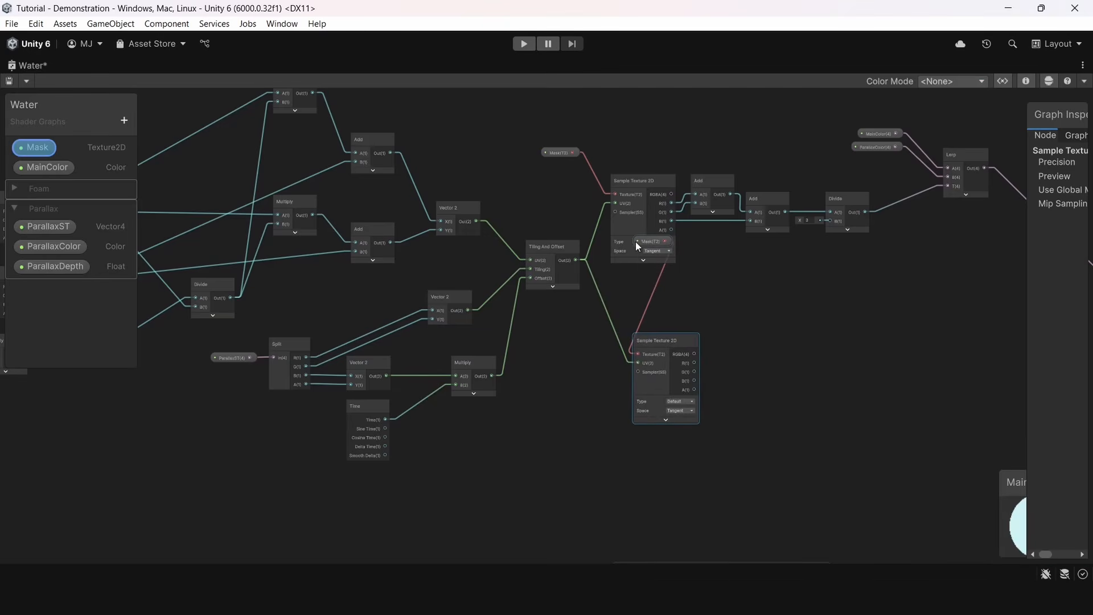
left_click_drag(636, 242, 566, 350)
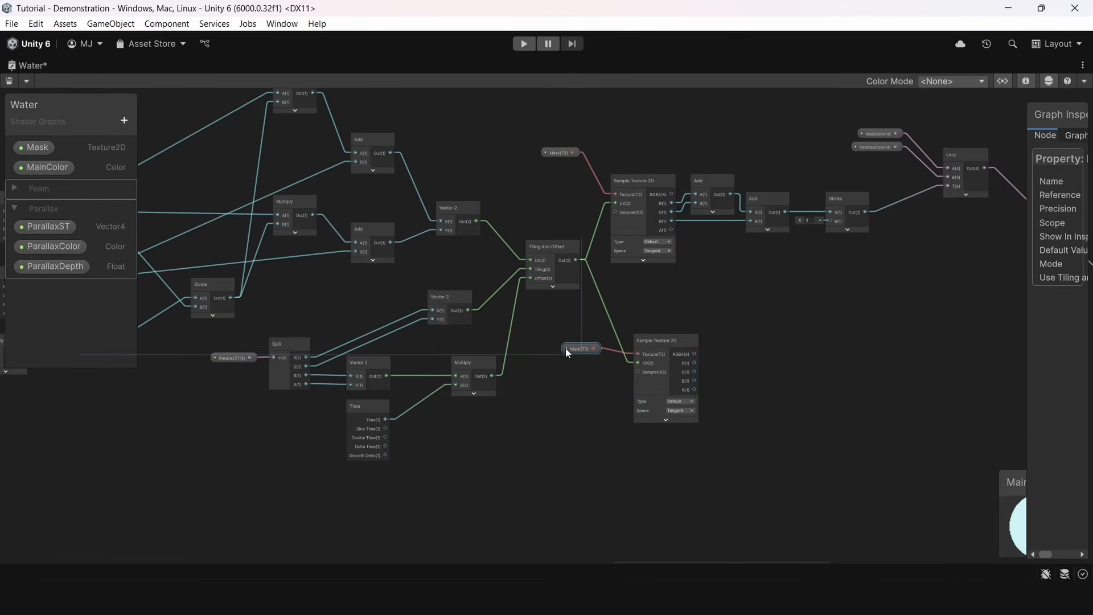
Duplicate the parallax Tiling And Offset node with its UV, Tiling and Offset connections and place the copy below the original
left_click(623, 277)
scroll(621, 288, "up", 3)
middle_click_drag(620, 301, 739, 234)
left_click(640, 174)
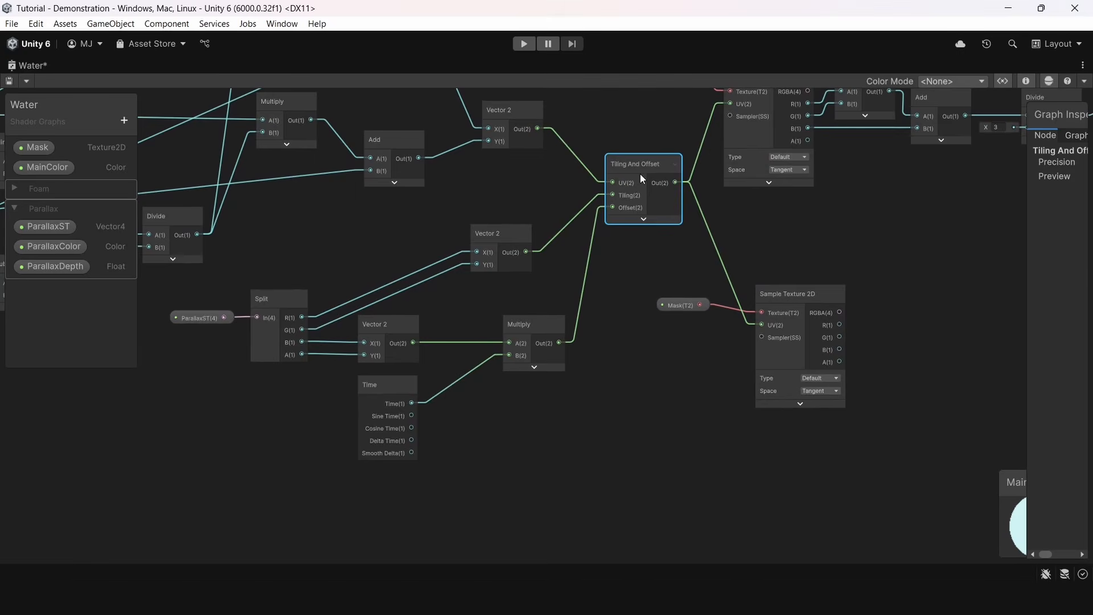
key("ctrl+d")
left_click_drag(685, 267, 638, 400)
middle_click_drag(537, 340, 538, 392)
left_click_drag(538, 390, 504, 387)
middle_click_drag(538, 348, 524, 431)
scroll(524, 432, "down", 3)
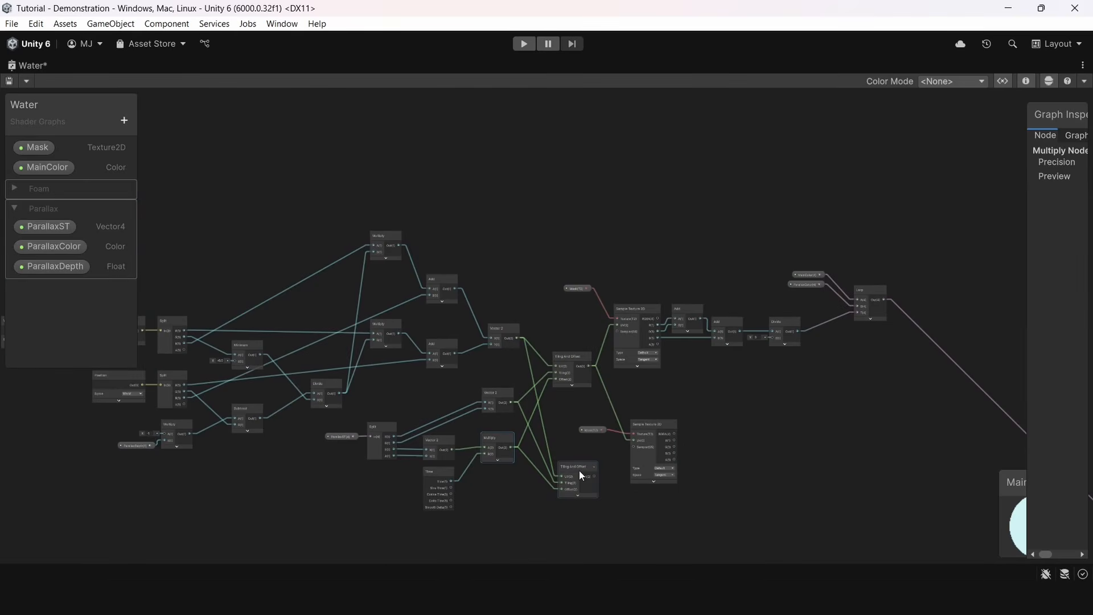
Move the duplicated Tiling And Offset above the original and feed its Tiling with the Vector 2 tiling multiplied by -1, -1
left_click_drag(579, 470, 579, 238)
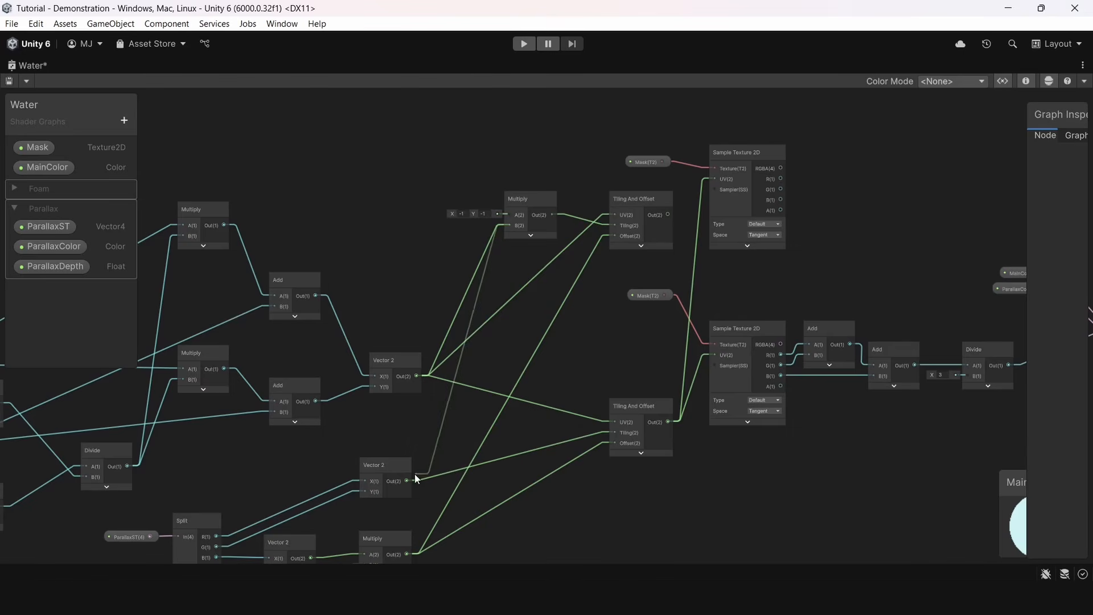
left_click(516, 176)
scroll(572, 201, "down", 5)
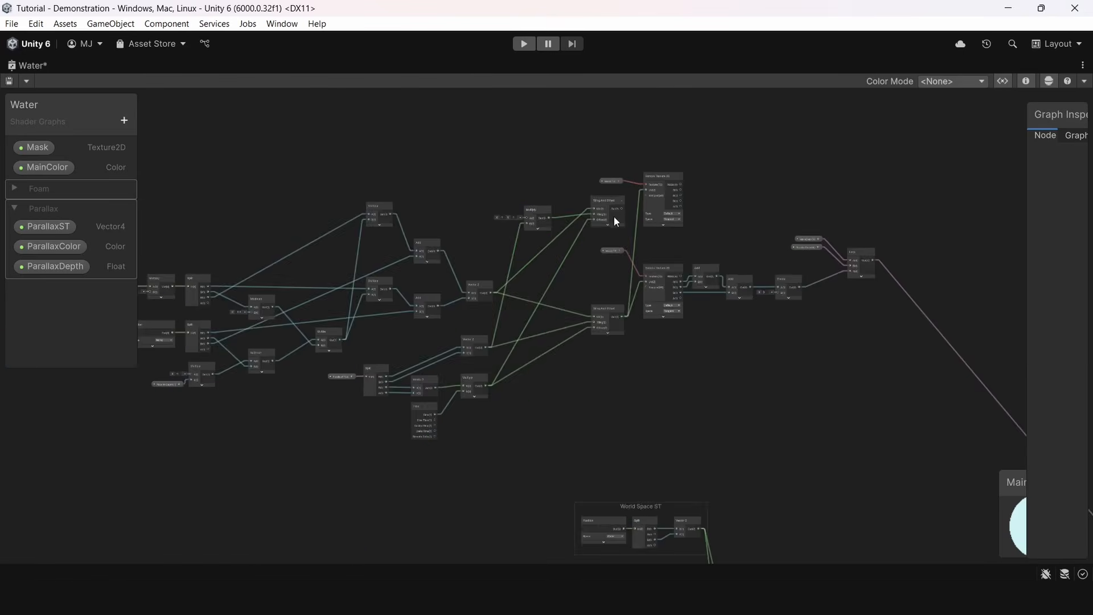
Place the duplicated Tiling And Offset beside the upper Sample Texture 2D and connect its output to that texture's UV input
middle_click_drag(606, 214, 509, 255)
scroll(510, 256, "up", 5)
left_click_drag(532, 244, 579, 210)
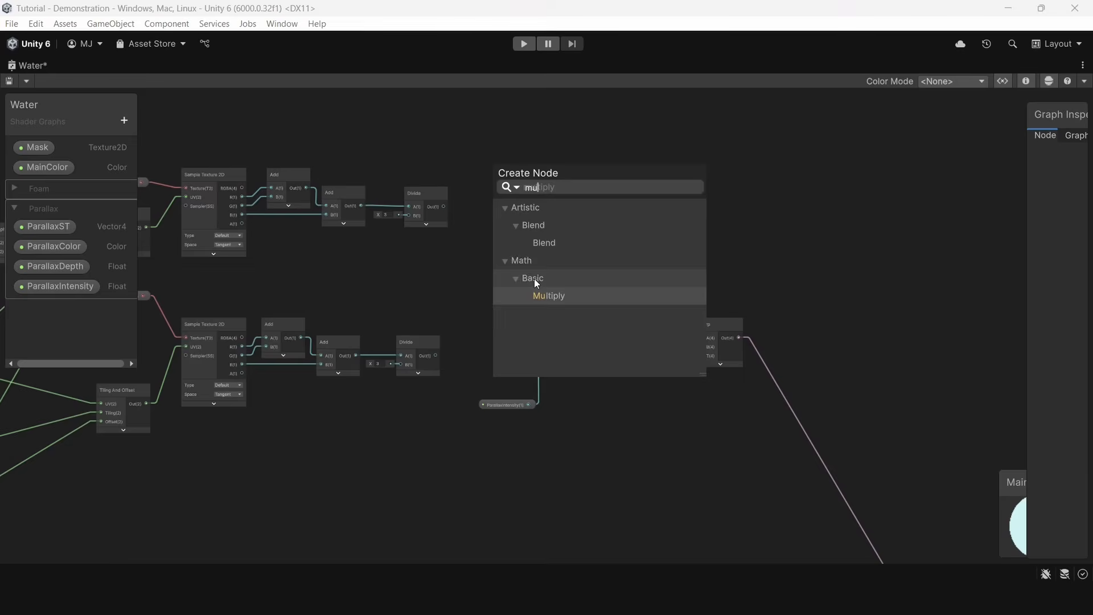
Multiply the two Divide outputs together, feed the product into the ParallaxIntensity Multiply node, and save the graph
key("Return")
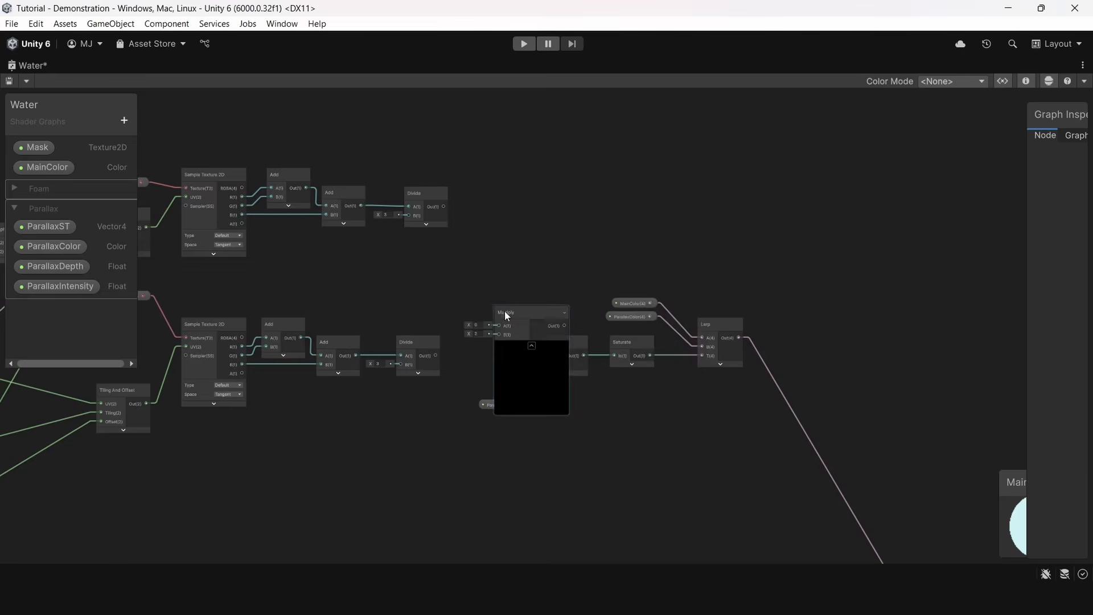
scroll(506, 307, "up", 4)
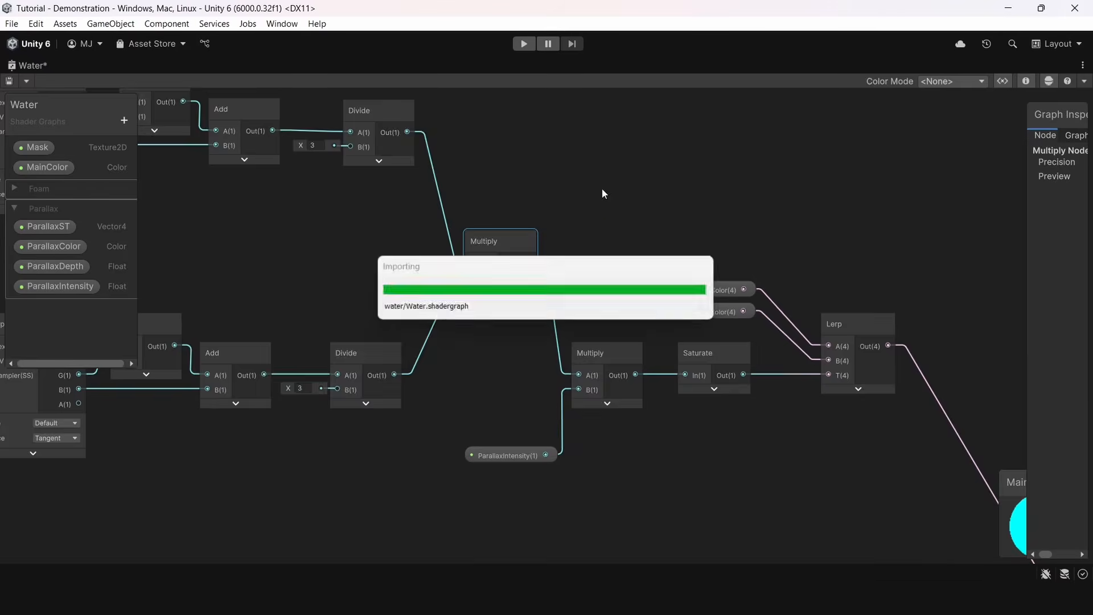
key("shift+space")
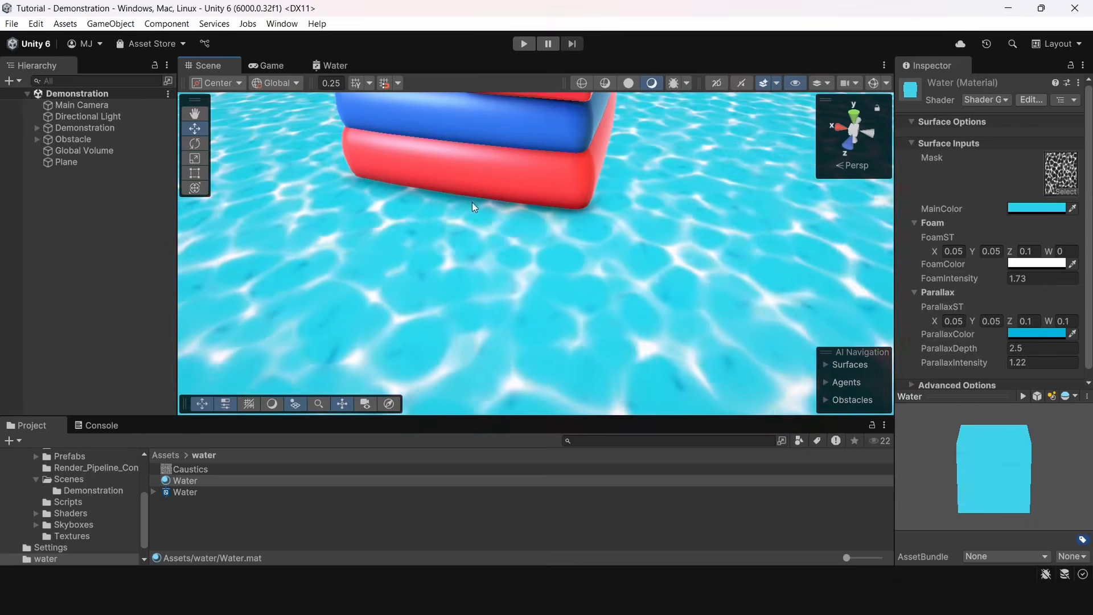
Adjust ParallaxIntensity on the water material while viewing the surface and set it to 30
right_click_drag(471, 198, 473, 215)
left_click_drag(975, 364, 352, 390)
right_click_drag(418, 256, 493, 229)
key("s")
key("w")
key("d")
left_click_drag(957, 365, 1045, 366)
left_click(1047, 365)
type("30")
Examine the parallax water around the floating obstacles in the enlarged scene view, both from above and close up
right_click_drag(783, 266, 691, 189)
key("s")
key("w")
key("shift+space")
right_click_drag(562, 254, 464, 338)
key("s")
key("w")
key("s")
key("w")
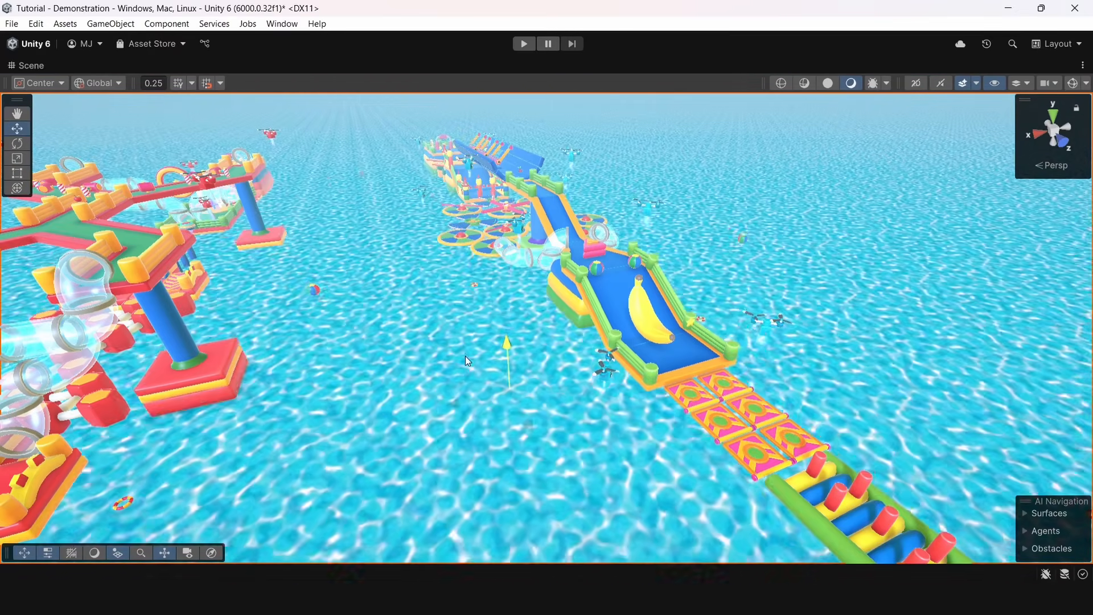
left_click_drag(456, 333, 456, 335)
right_click_drag(449, 330, 657, 394)
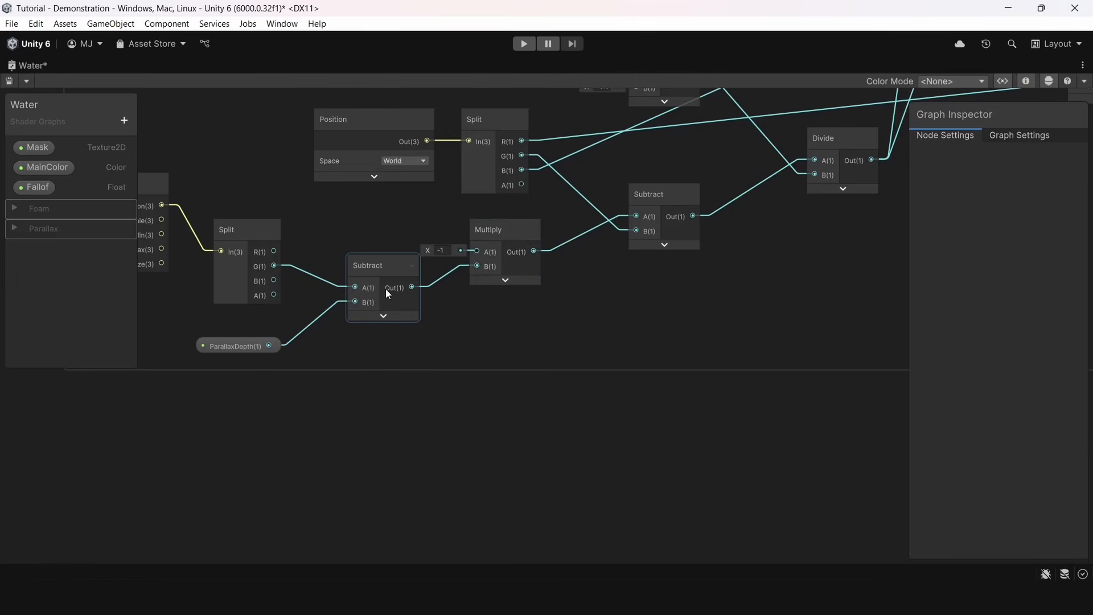
Insert a Subtract node between the Object position's Split G output and the Multiply node, with ParallaxDepth on B
left_click(384, 289)
middle_click_drag(381, 336, 423, 399)
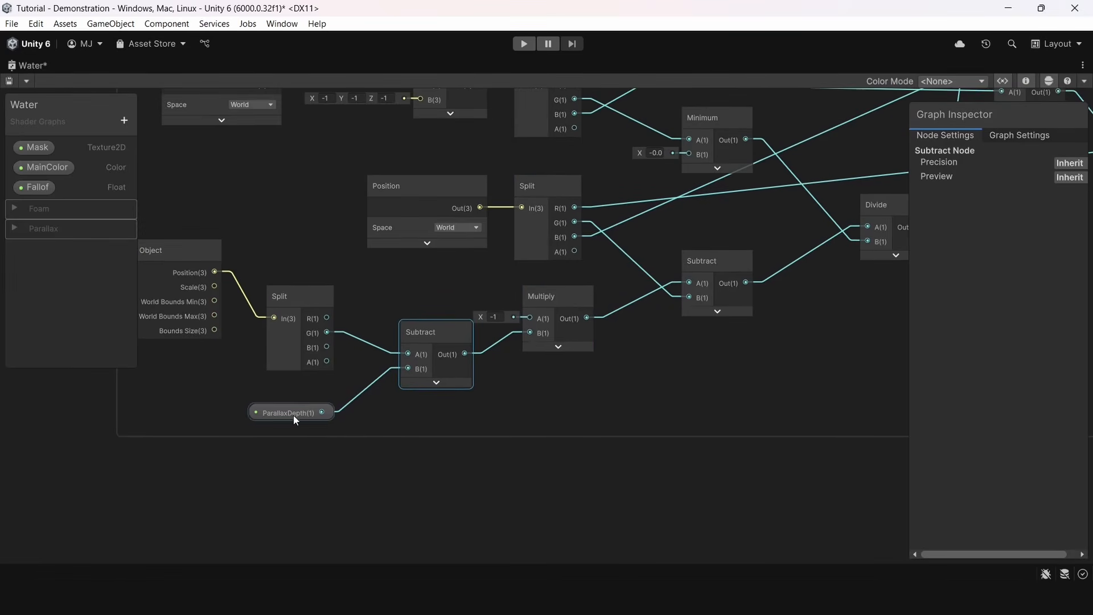
left_click(553, 319)
middle_click_drag(607, 293, 542, 310)
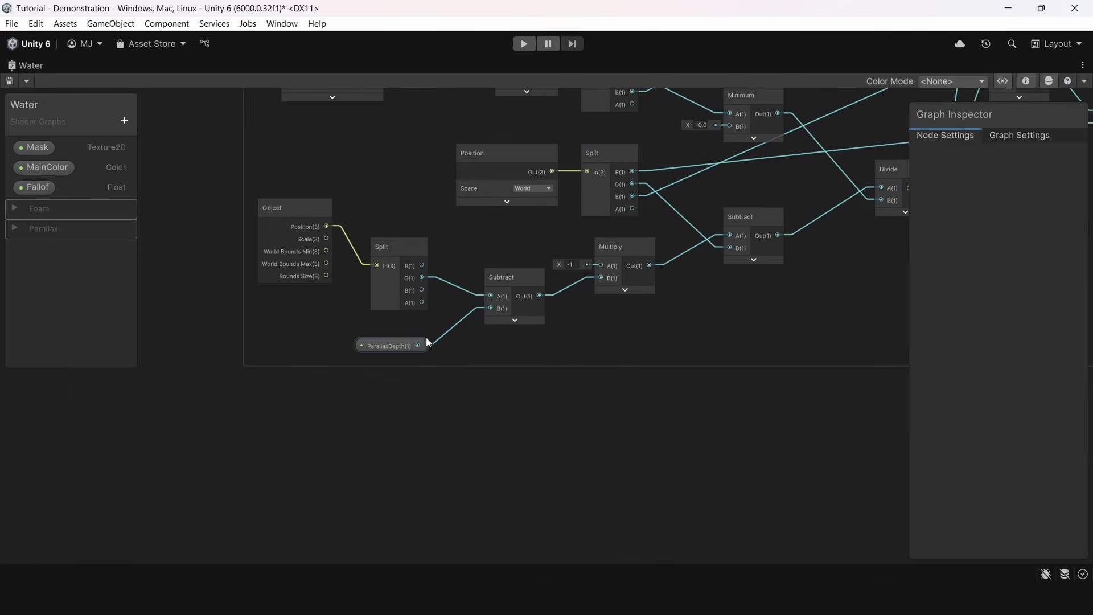
left_click_drag(418, 345, 485, 297)
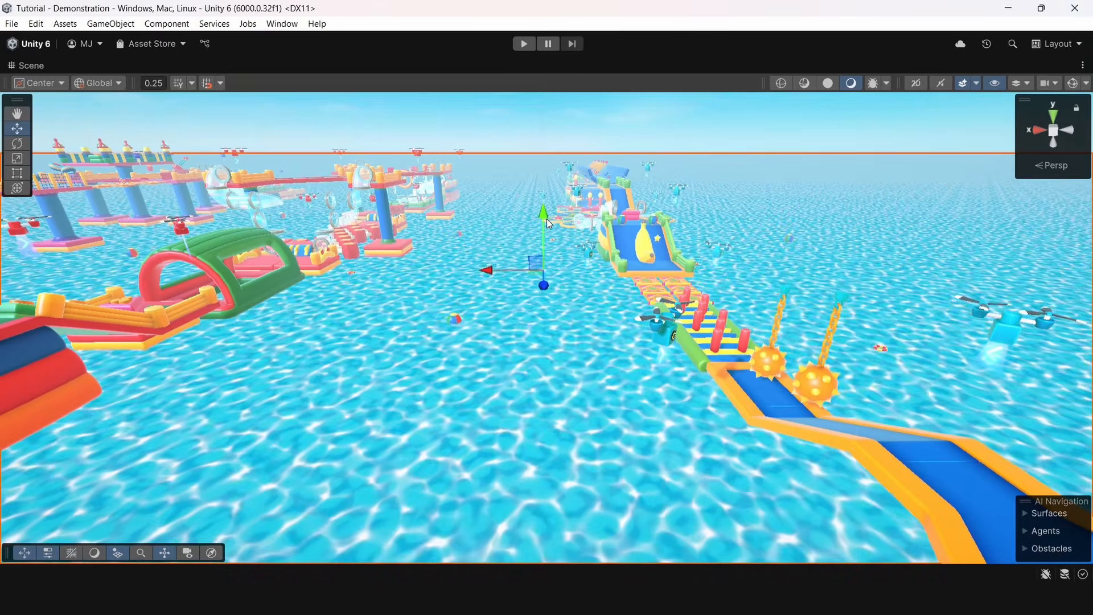
Select the floating ball ball_001 (4) and frame it in the scene to examine where it meets the water
scroll(541, 179, "up", 3)
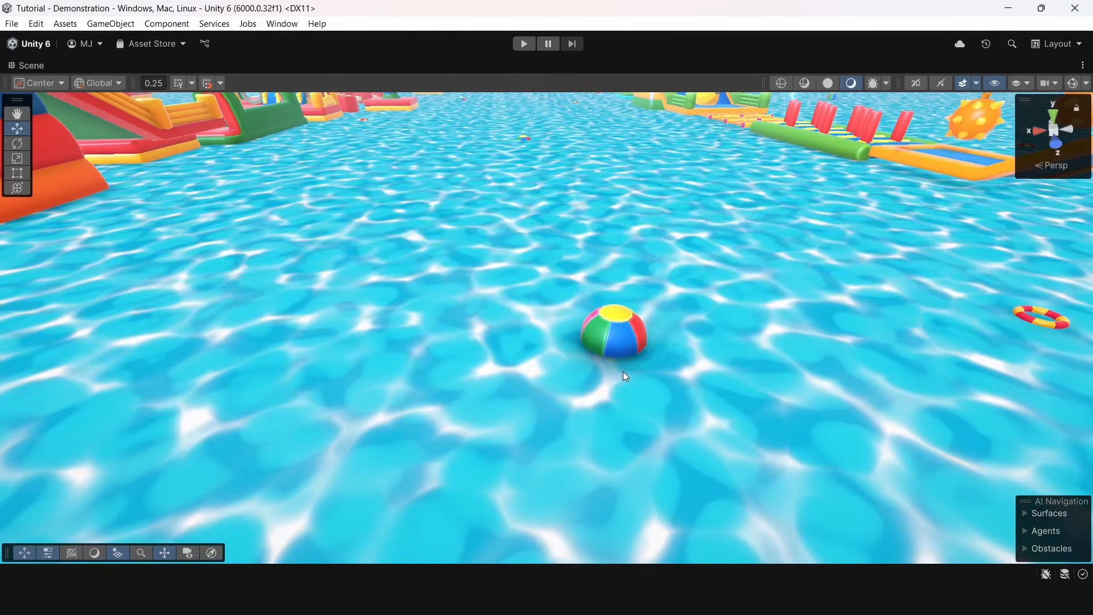
middle_click_drag(623, 371, 556, 365)
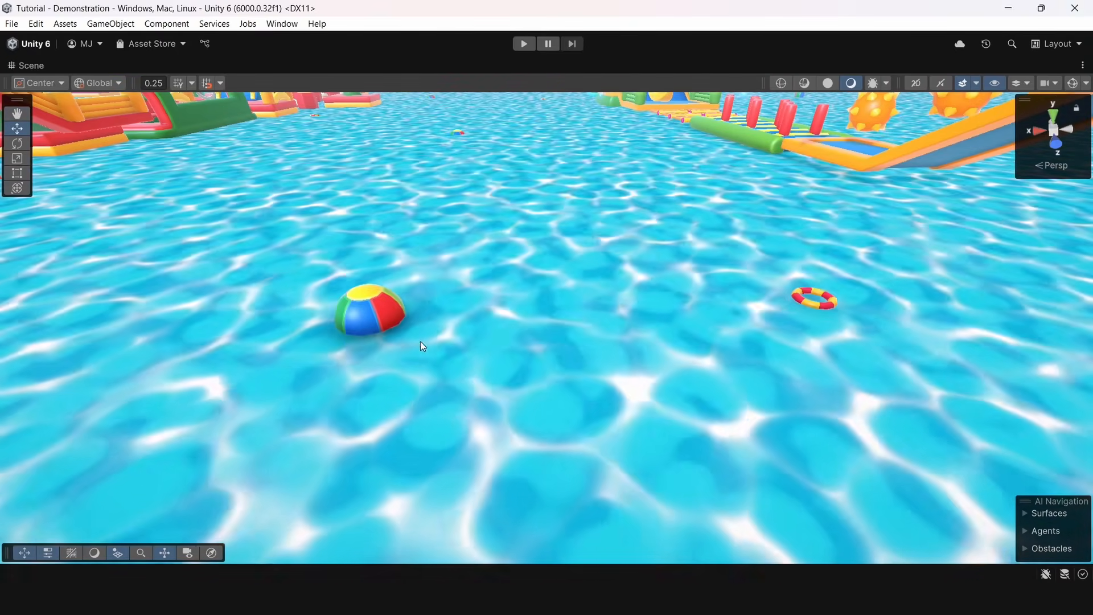
left_click(394, 333)
left_click(384, 314)
left_click_drag(448, 317, 500, 269, "alt")
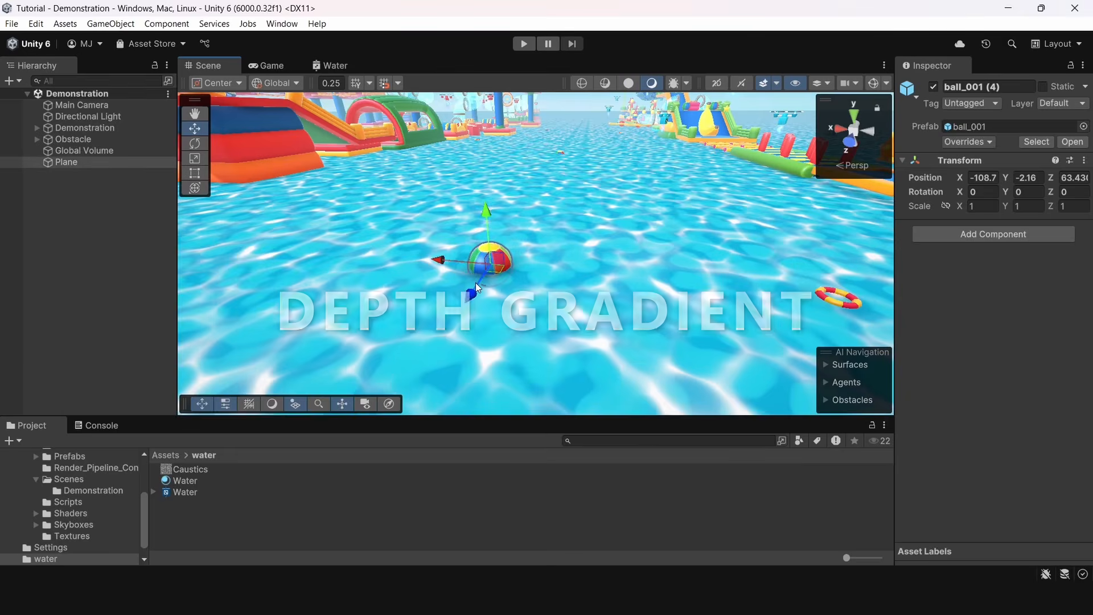
left_click(508, 268)
left_click(508, 267)
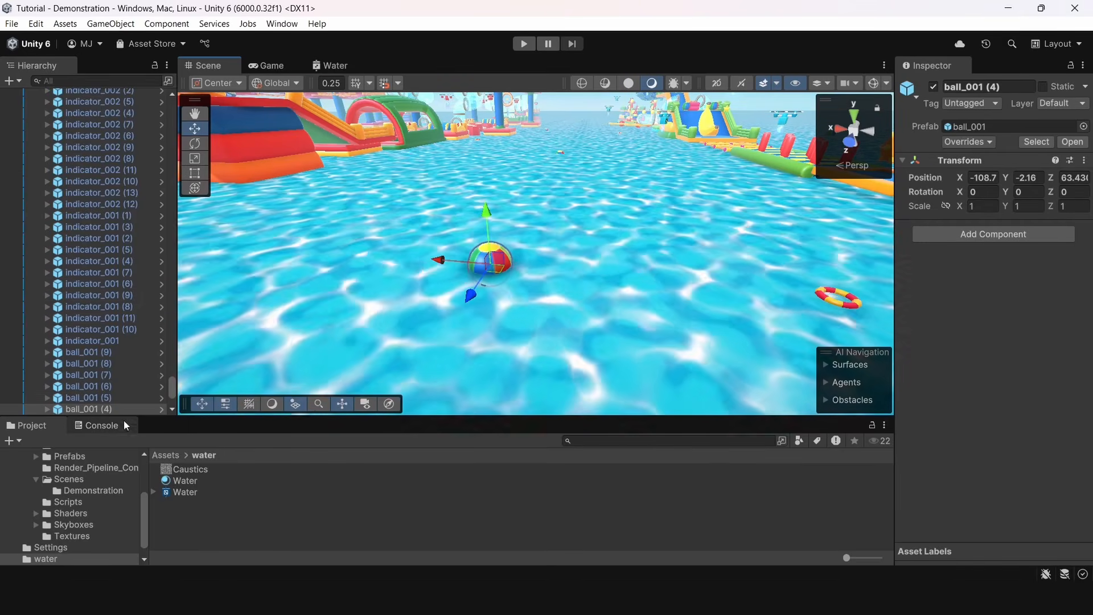
double_click(97, 409)
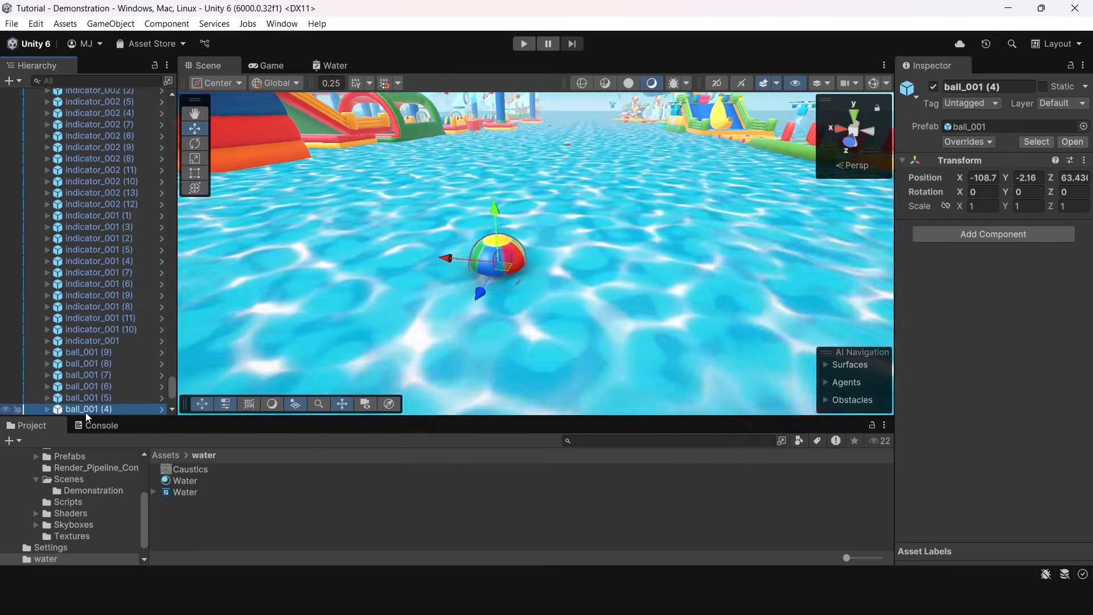
Collapse the Demonstration group in the hierarchy and examine the water across the whole obstacle course from above
left_click_drag(172, 391, 187, 97)
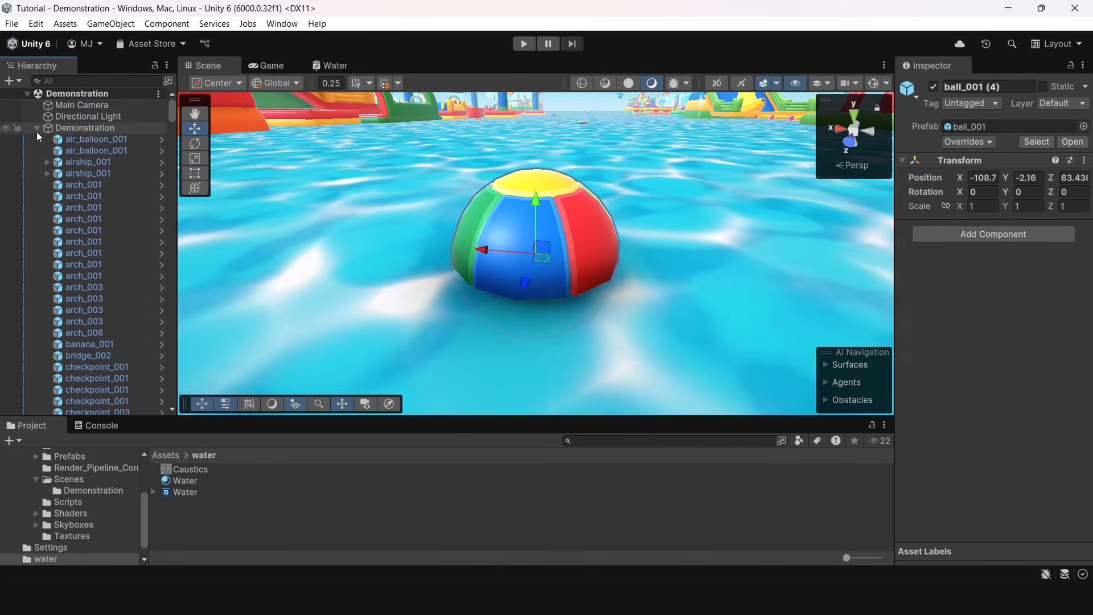
left_click(37, 128)
right_click_drag(363, 242, 448, 125)
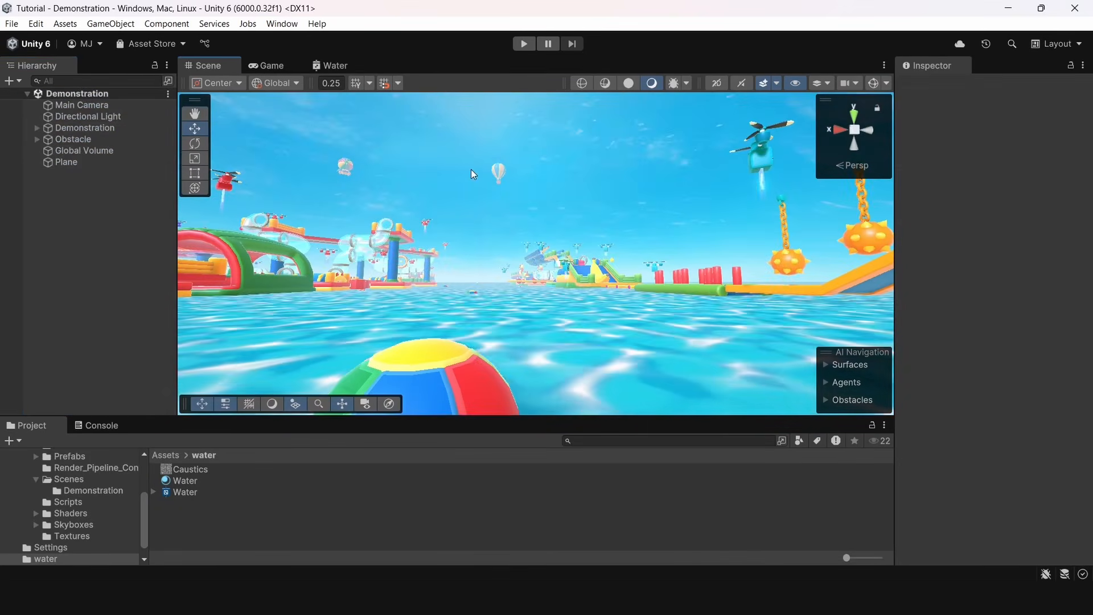
right_click_drag(474, 175, 374, 295)
key("shift+space")
key("s")
right_click_drag(469, 276, 877, 251)
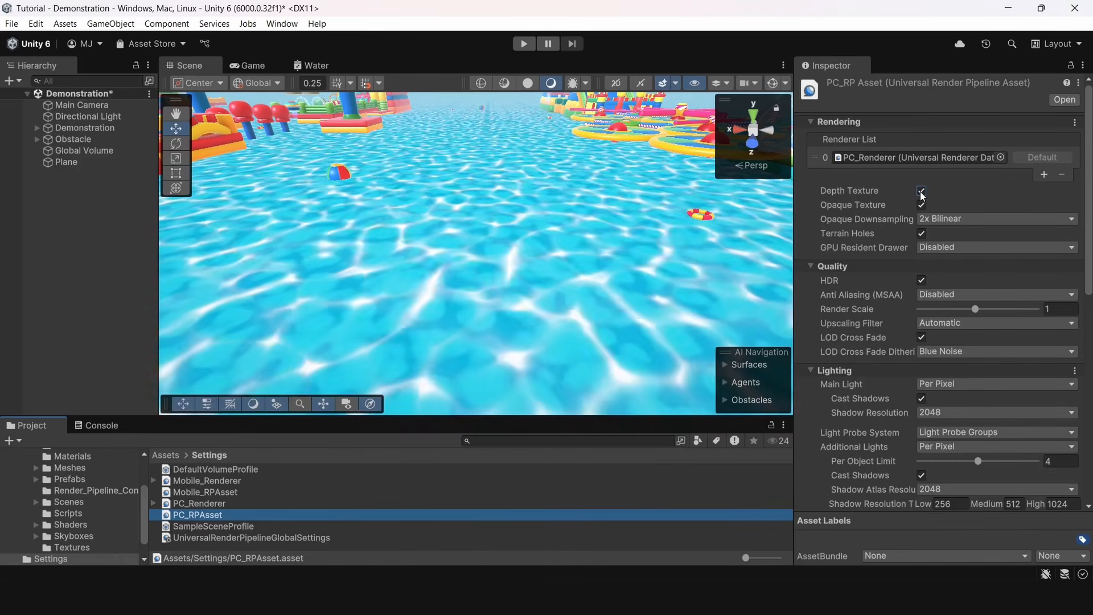
Enable Depth Texture on the PC_RPAsset render pipeline asset
left_click(922, 191)
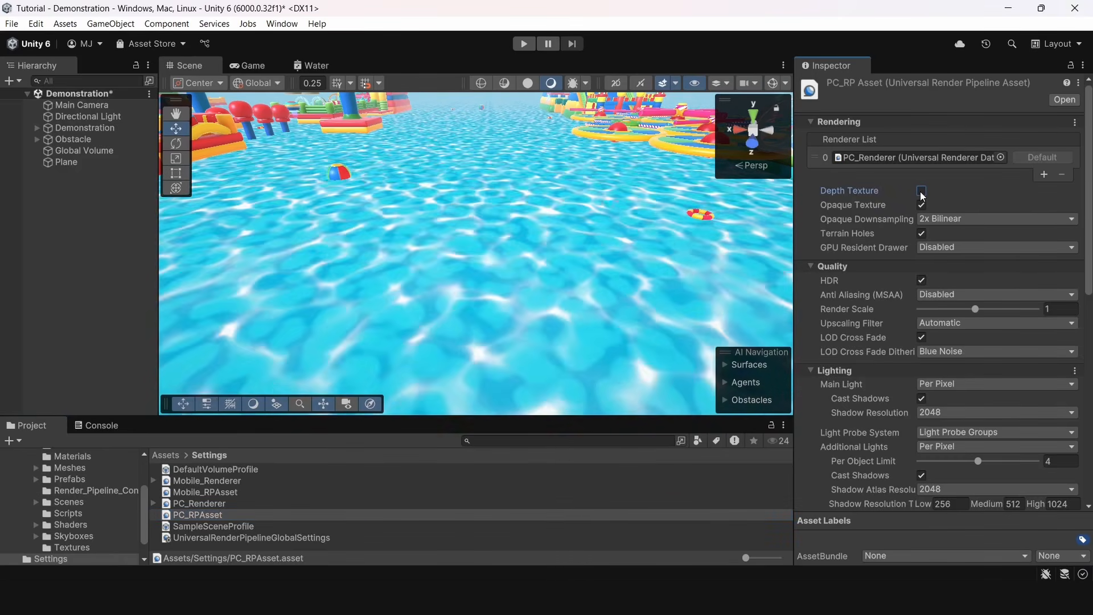
left_click(922, 192)
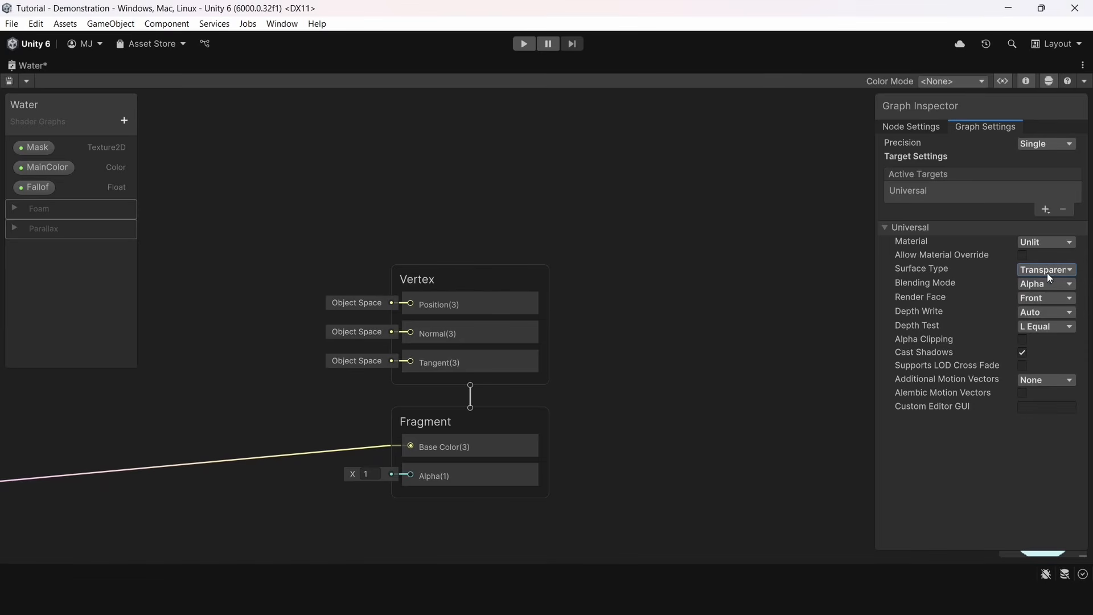
Add a Split node beside the Screen Position node and connect the screen position to its input
left_click_drag(863, 261, 808, 263)
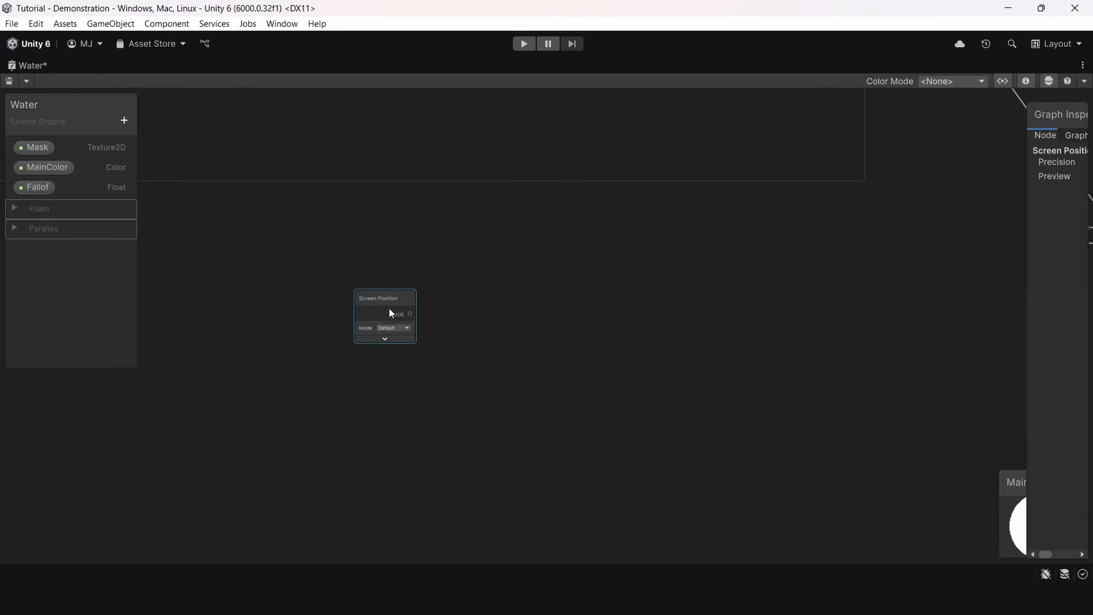
key("space")
type("split")
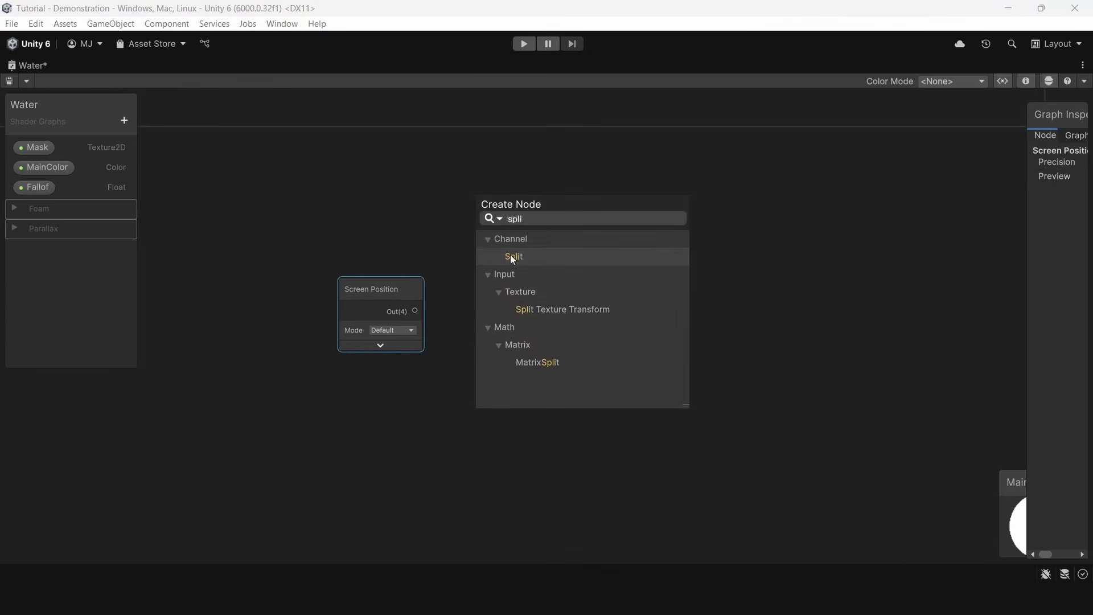
left_click(510, 255)
left_click_drag(493, 367, 474, 297)
left_click(460, 324)
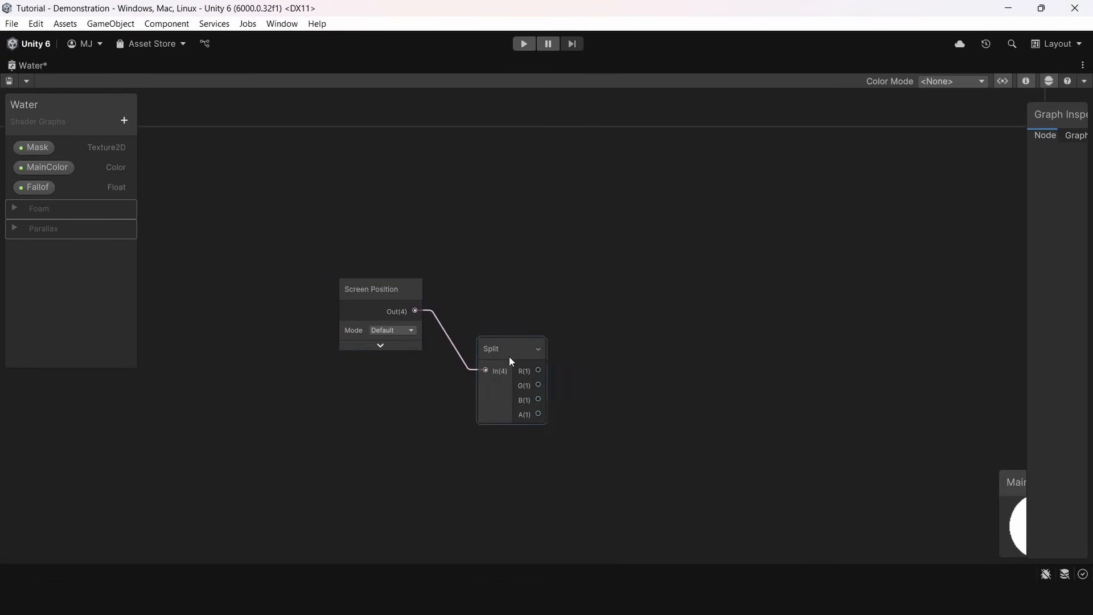
key("space")
type("vector")
left_click(558, 233)
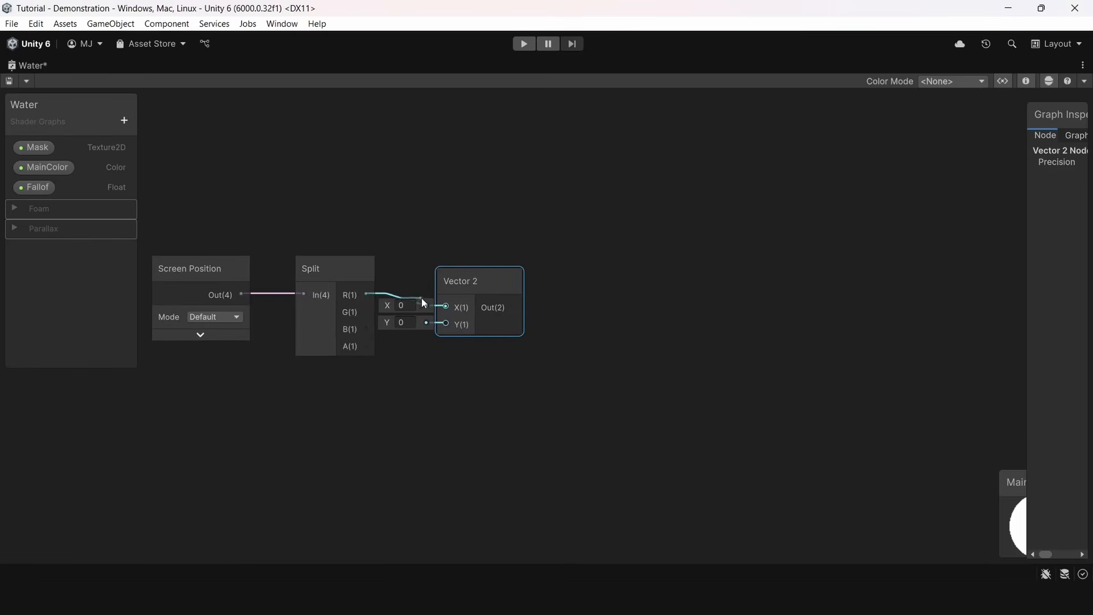
left_click(474, 280)
key("Delete")
Add a Vector 3 node after the Split node and connect R to X and G to Y
key("space")
type("vector")
left_click(450, 290)
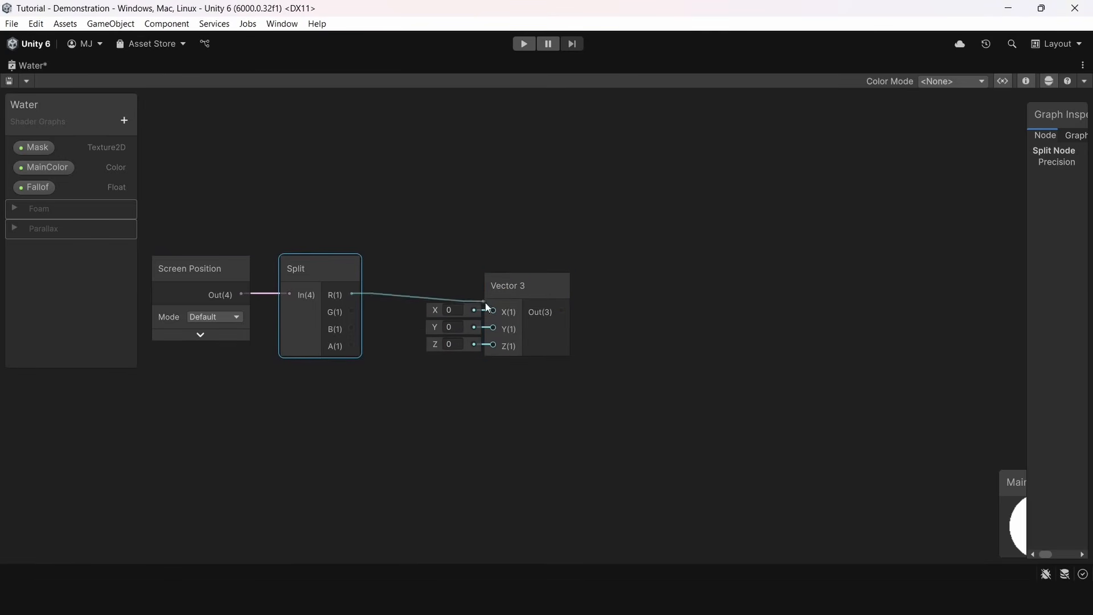
Add a Scene Depth node below the Split node and set its sampling to Raw
middle_click_drag(326, 465, 427, 445)
key("space")
type("depth")
left_click(417, 269)
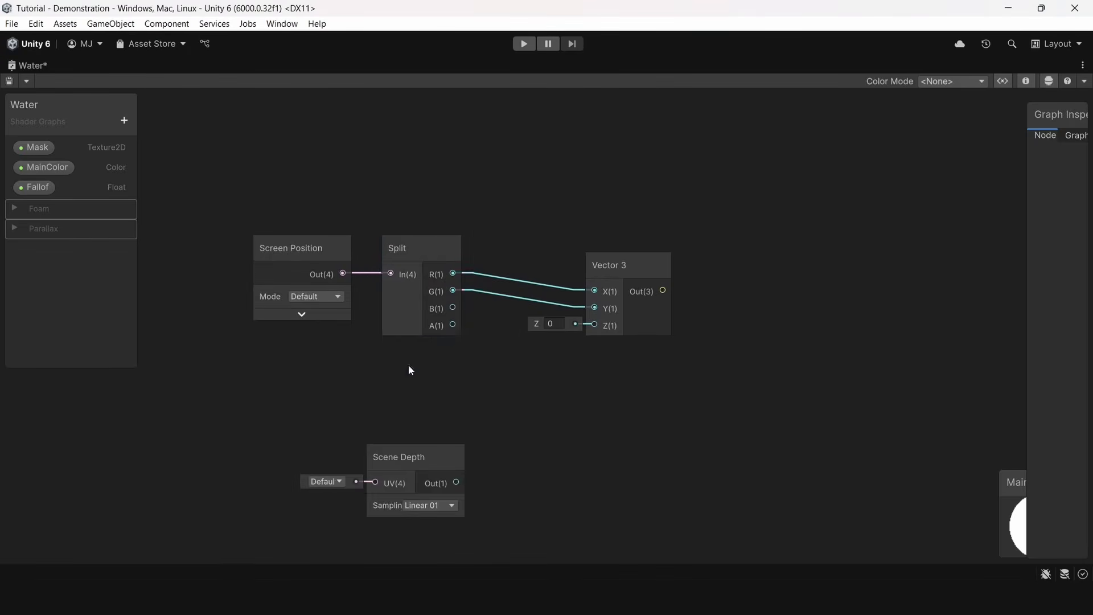
scroll(412, 384, "up", 2)
left_click(431, 464)
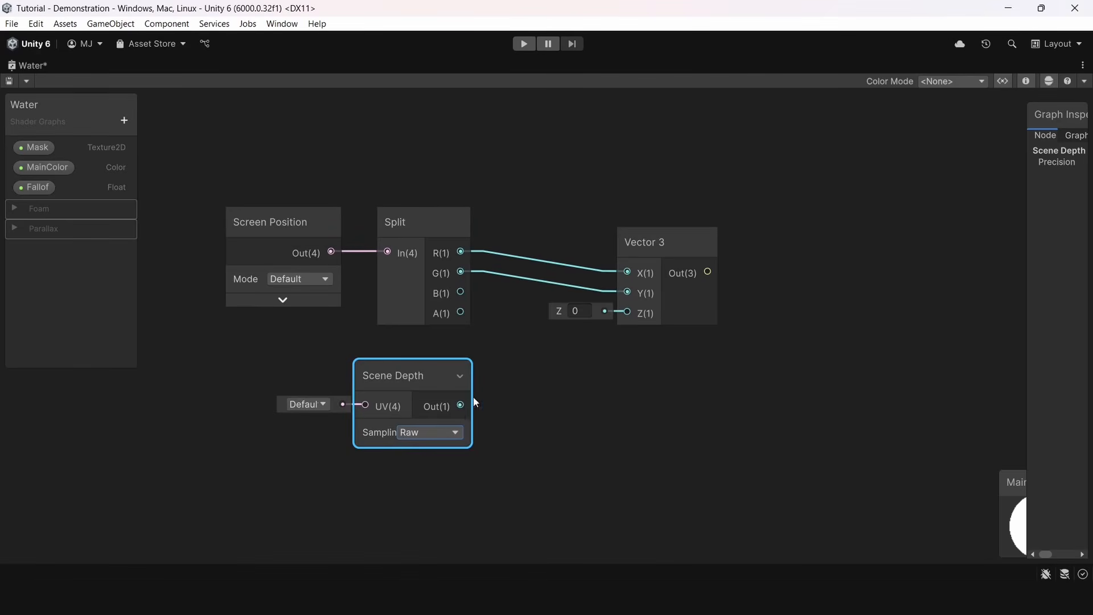
Connect the Scene Depth output to the Vector 3 node's Z input and arrange the nodes closer together
left_click_drag(461, 406, 627, 312)
scroll(556, 330, "down", 3)
left_click_drag(468, 336, 460, 327)
middle_click_drag(555, 308, 526, 323)
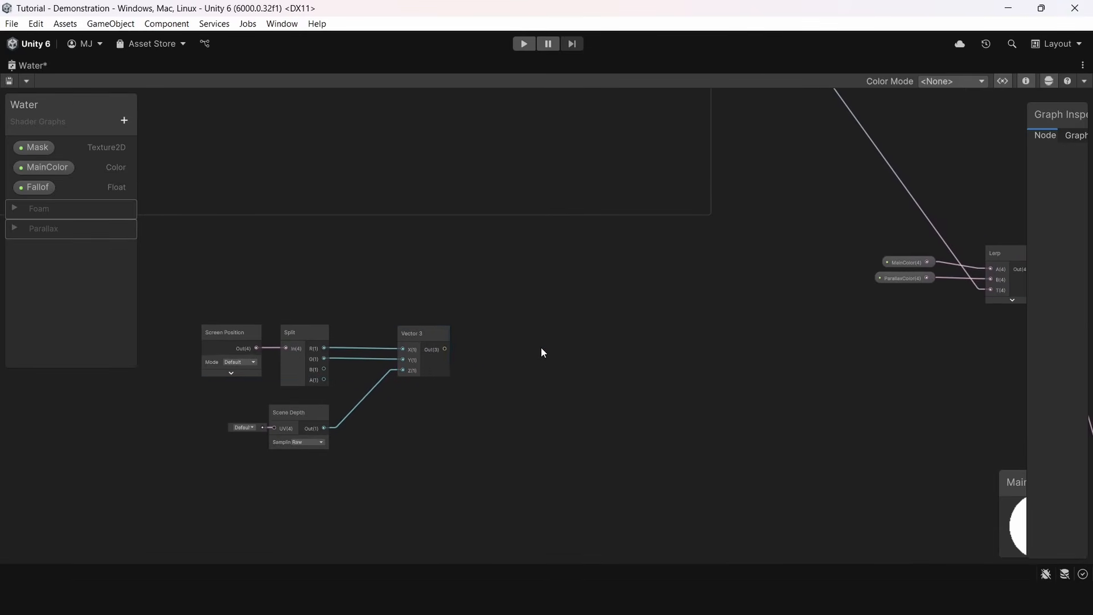
Add a Transform node set to convert a Screen position to World, and connect the Vector 3 output to its input
key("space")
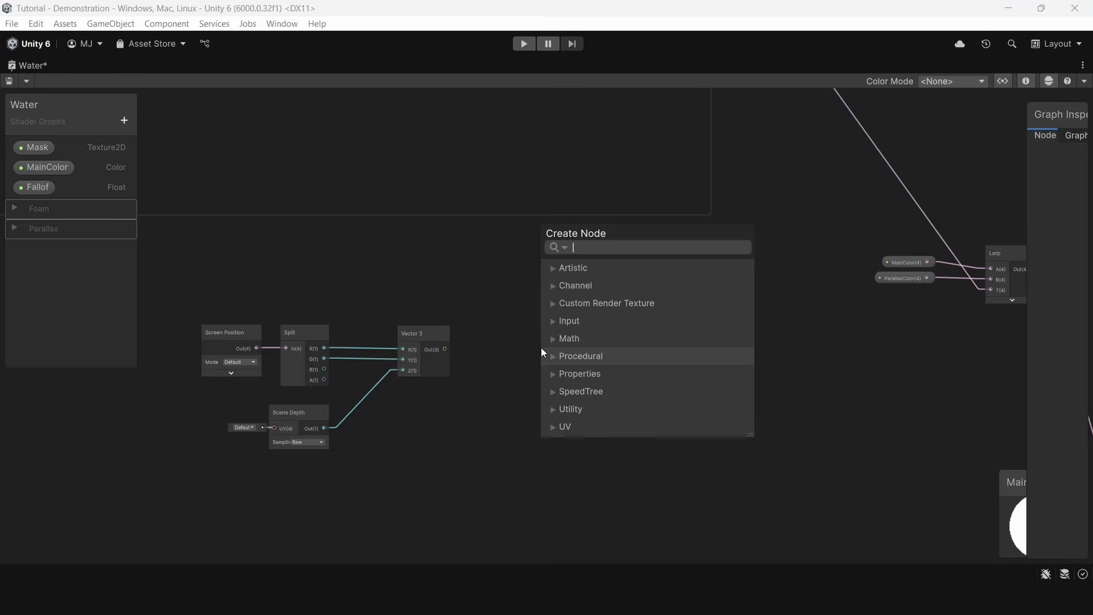
type("tran")
double_click(596, 431)
key("space")
type("tra")
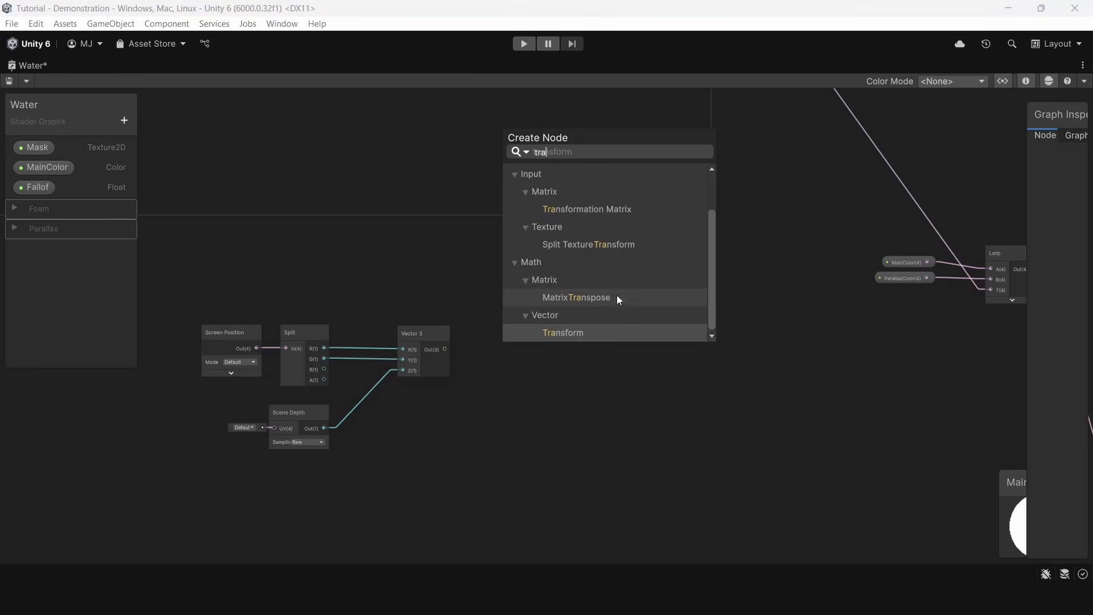
double_click(562, 330)
scroll(560, 433, "up", 2)
left_click(538, 450)
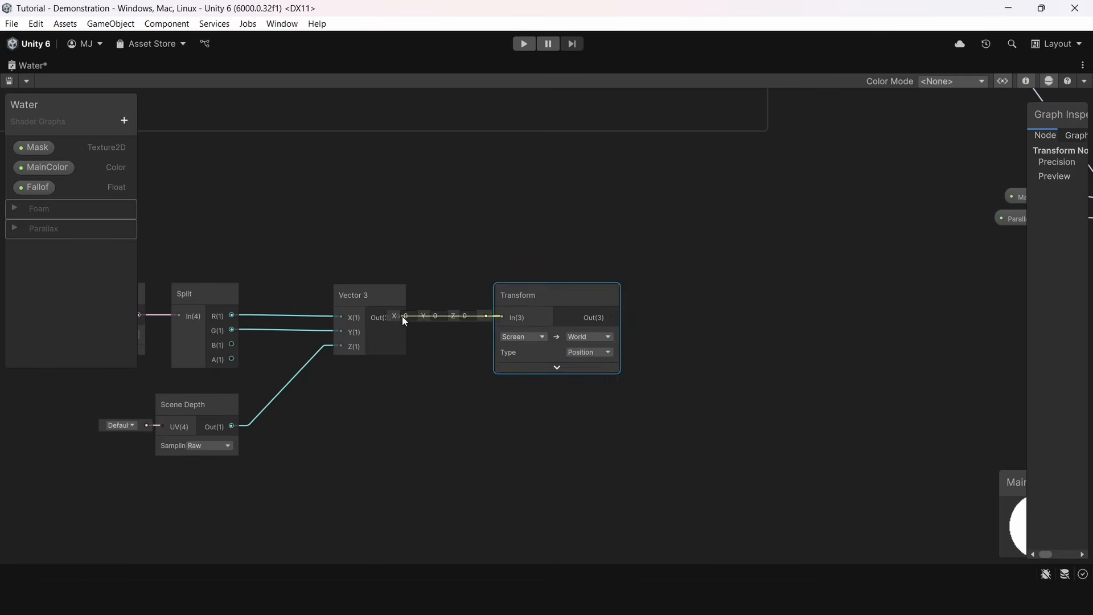
left_click_drag(519, 306, 486, 306)
left_click(584, 255)
Add a Split node after the Transform node and connect the Transform output to its input
middle_click_drag(607, 352, 415, 422)
key("space")
type("split")
key("Return")
scroll(463, 450, "up", 2)
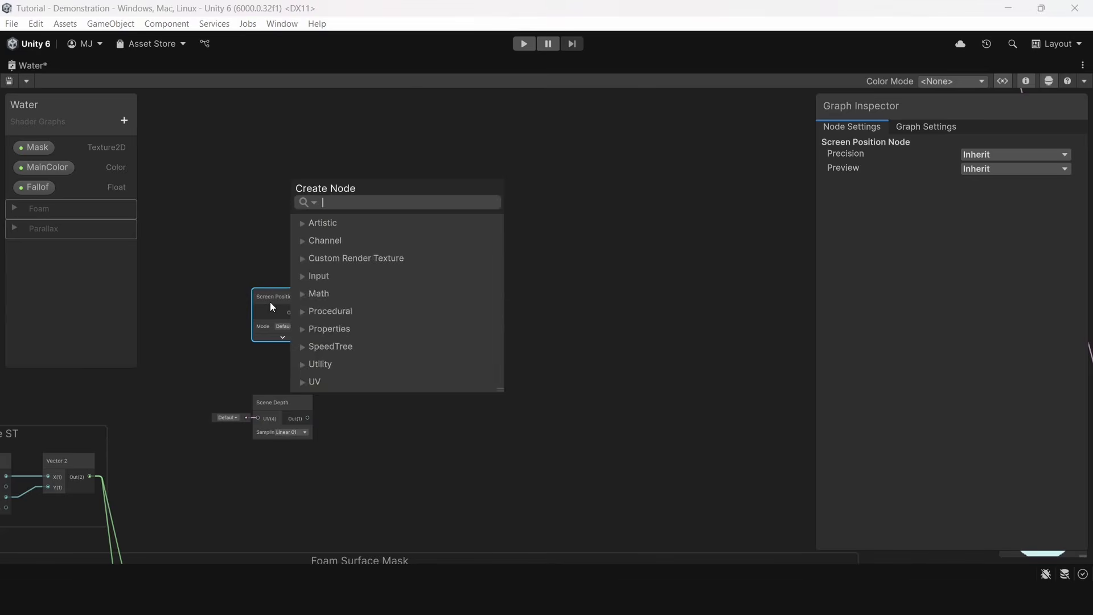
Feed Screen Position through a Split node into a Vector 3's X and Y, and connect Scene Depth, sampled as Raw, to its Z input
type("split")
key("Return")
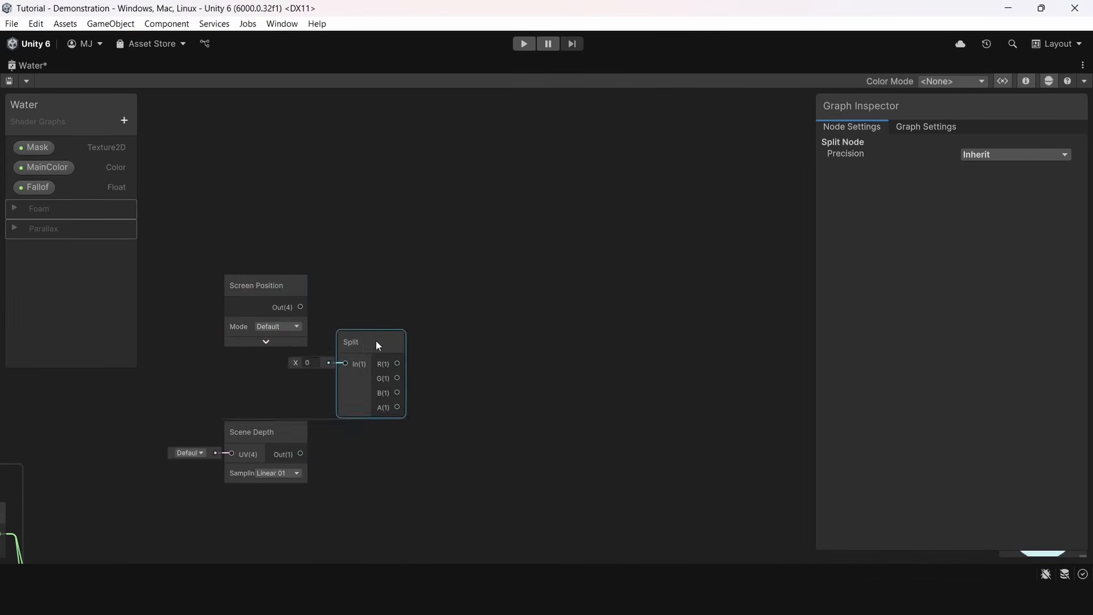
key("space")
type("vec")
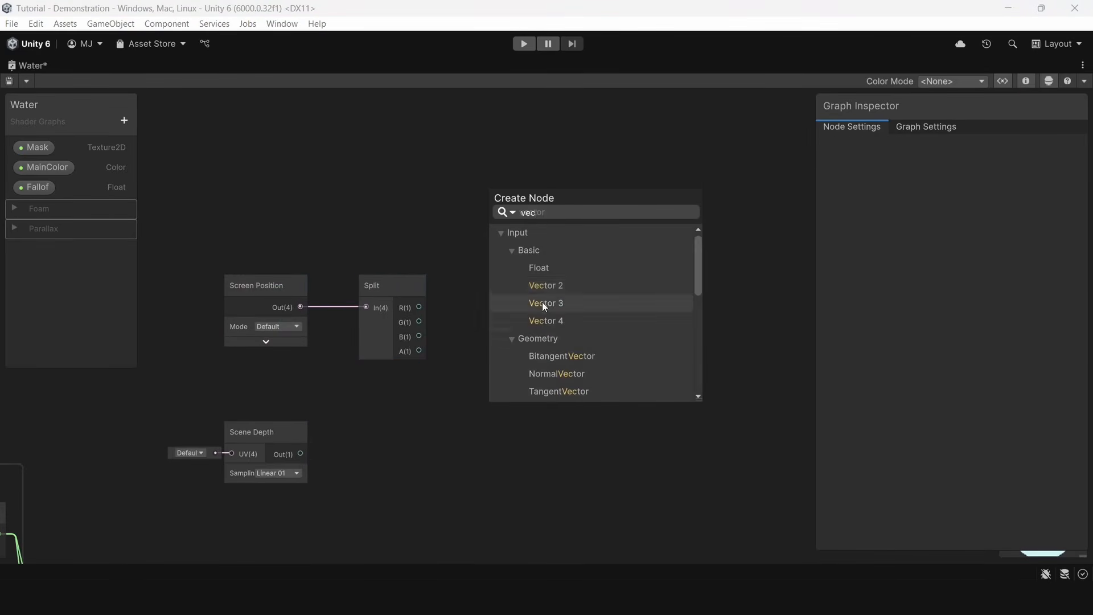
left_click(542, 301)
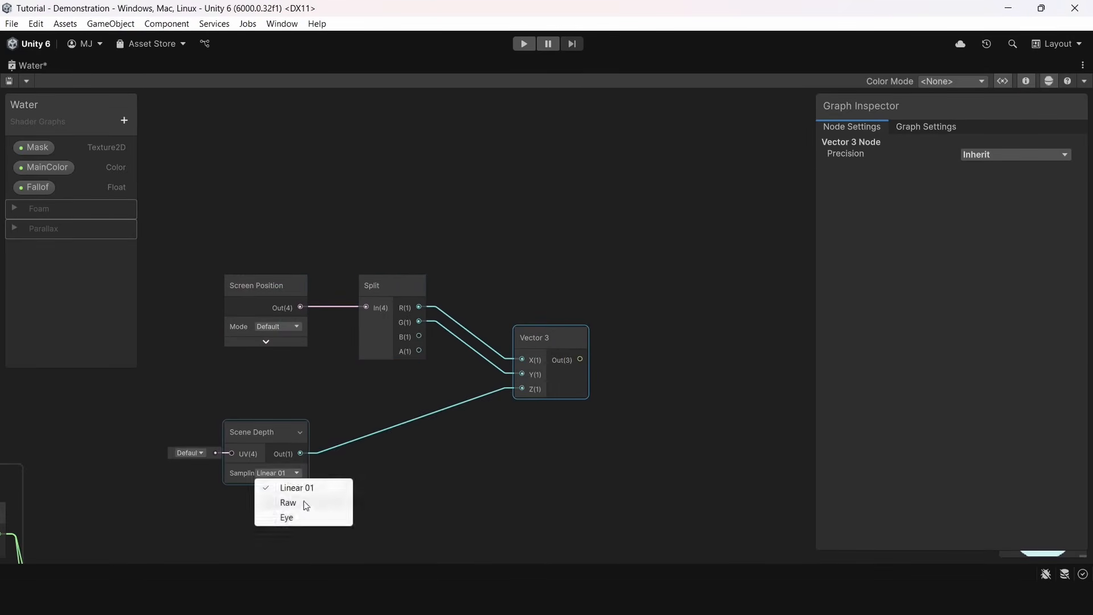
left_click(307, 502)
Add a Screen-to-World Transform node of type Position after the Vector 3 and connect the Vector 3 output to it
middle_click_drag(604, 371, 482, 386)
key("space")
type("tran")
double_click(572, 427)
scroll(573, 425, "up", 3)
left_click(554, 418)
left_click_drag(508, 343, 442, 272)
left_click(573, 285)
Add a Split node beside the Transform node and link it to the transformed world position
middle_click_drag(573, 284, 536, 321)
key("space")
type("split")
double_click(562, 287)
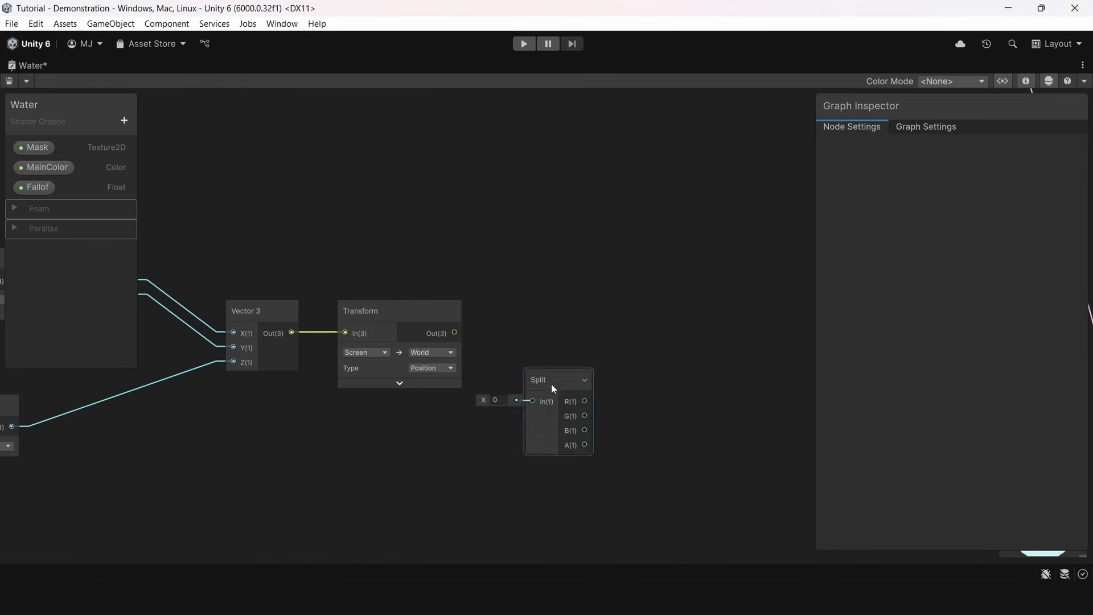
left_click_drag(551, 377, 551, 339)
Add a Subtract node after the world-position Split and connect the Split's G output to its A input
left_click_drag(532, 363, 470, 334)
key("space")
type("subtract")
double_click(561, 356)
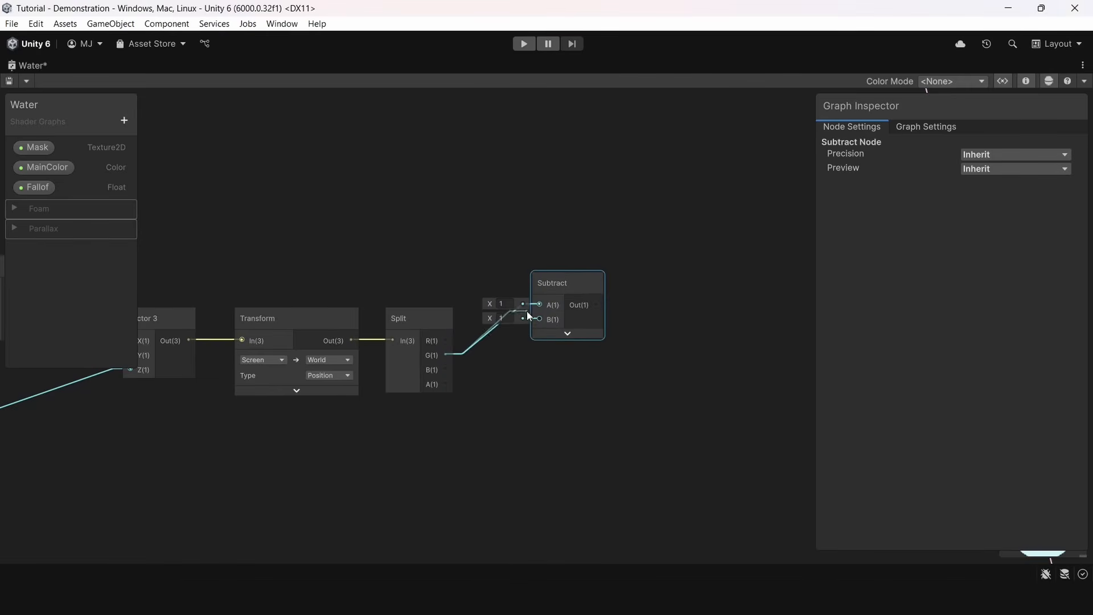
left_click_drag(527, 312, 539, 306)
Add an Object node above the Split and connect its Position output to the Subtract node's B input
middle_click_drag(370, 205, 404, 279)
key("space")
type("objt")
key("BackSpace")
double_click(444, 235)
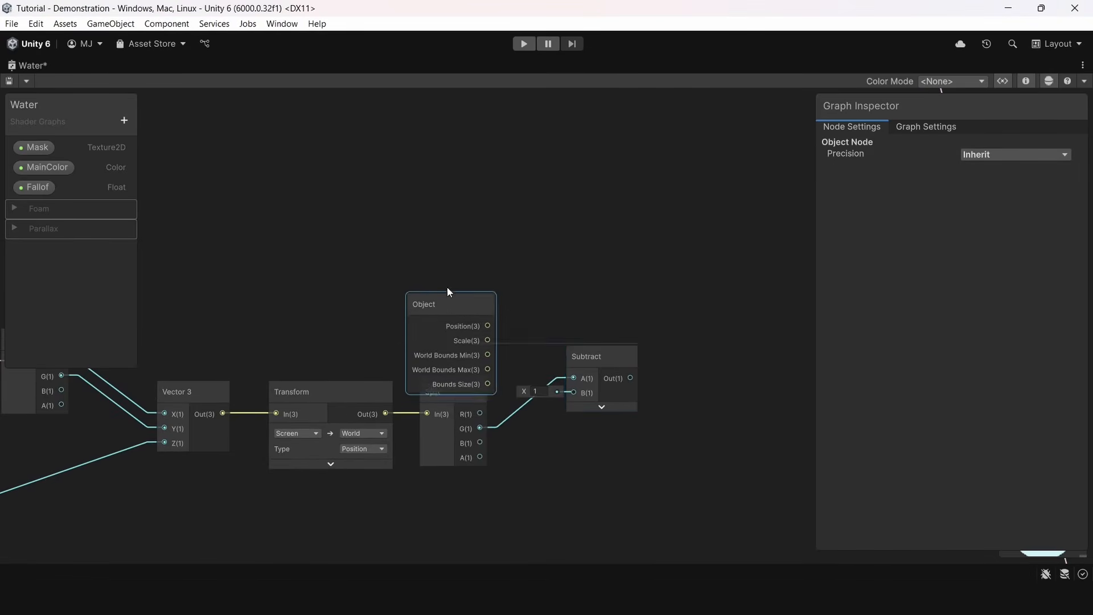
left_click_drag(554, 366, 573, 392)
Insert a Split node after the Object node, feeding it Position and connecting its G output to the Subtract node's B input
middle_click_drag(657, 401, 534, 390)
scroll(495, 322, "down", 1)
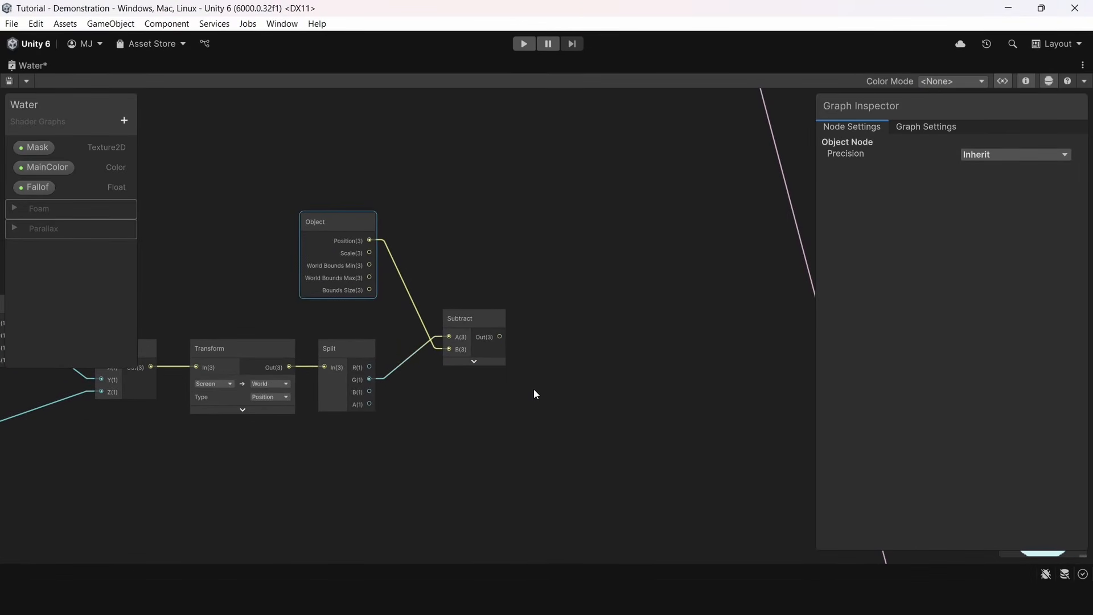
key("space")
type("spl")
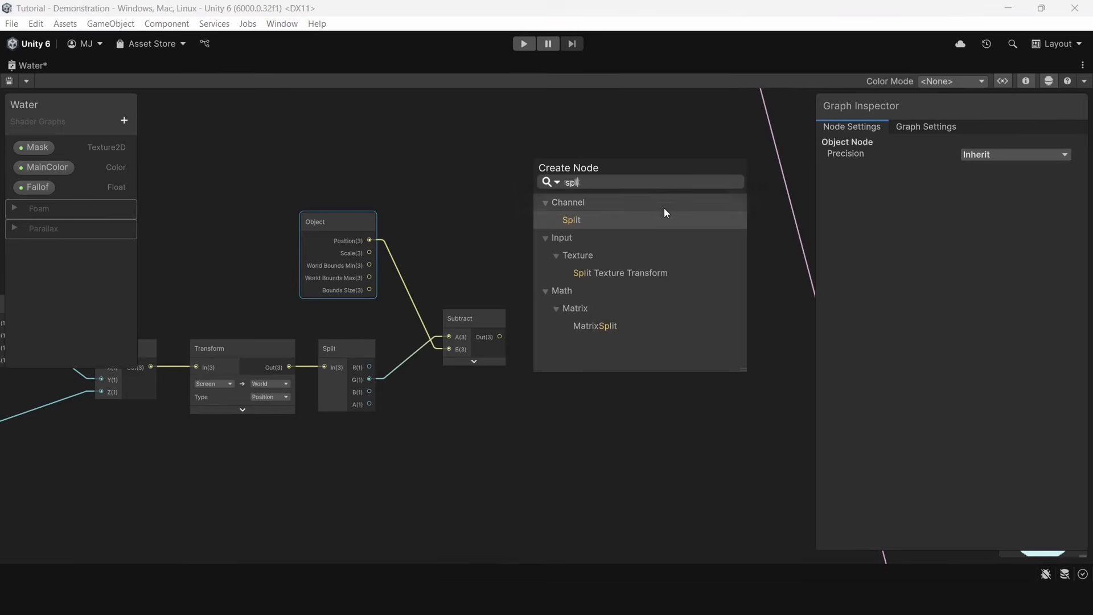
double_click(688, 224)
middle_click_drag(311, 251, 407, 259)
left_click_drag(408, 261, 353, 261)
left_click_drag(661, 434, 505, 238)
left_click_drag(545, 351, 545, 356)
Add a Multiply node after Subtract, connect the Subtract output to A and set B to -1
middle_click_drag(669, 337, 577, 372)
scroll(596, 279, "down", 1)
left_click(576, 371)
key("space")
type("mu")
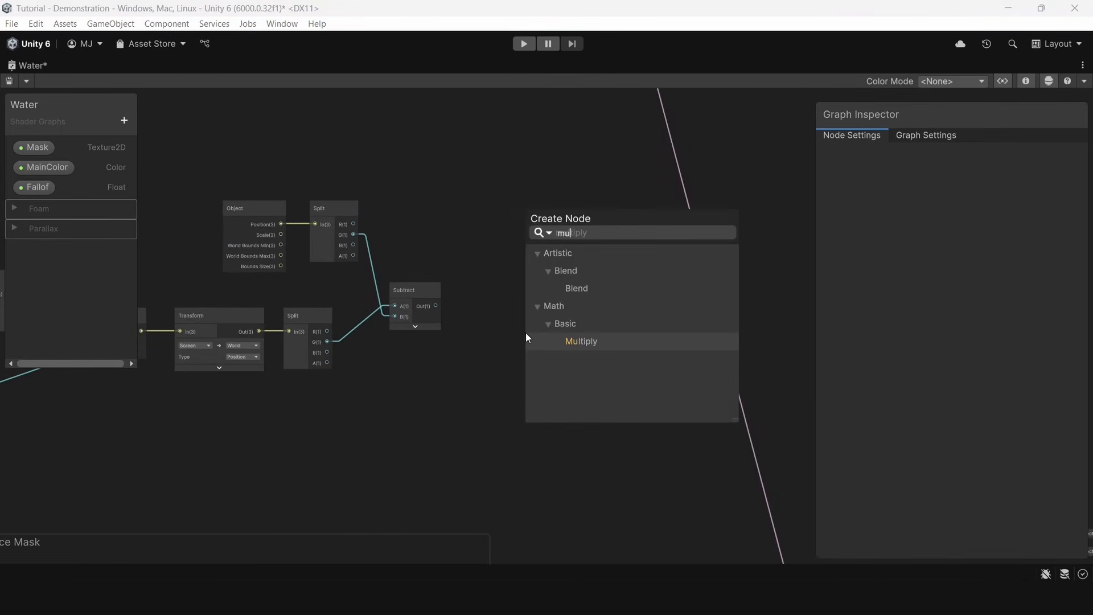
key("Return")
scroll(551, 354, "up", 2)
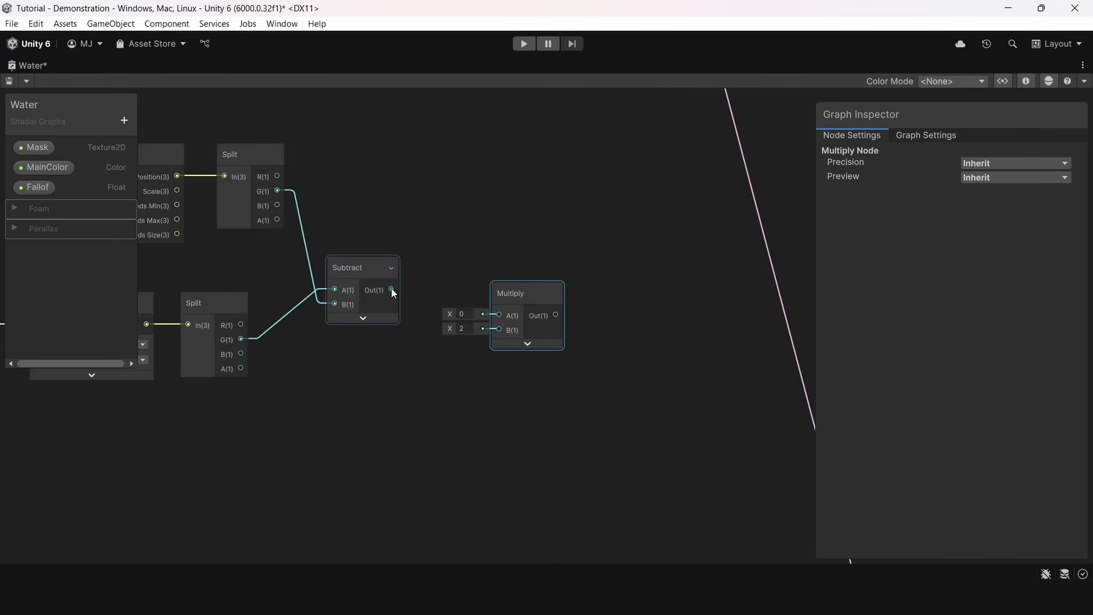
type("-1")
key("Return")
Add a Smoothstep node after the Multiply node for the depth falloff
key("space")
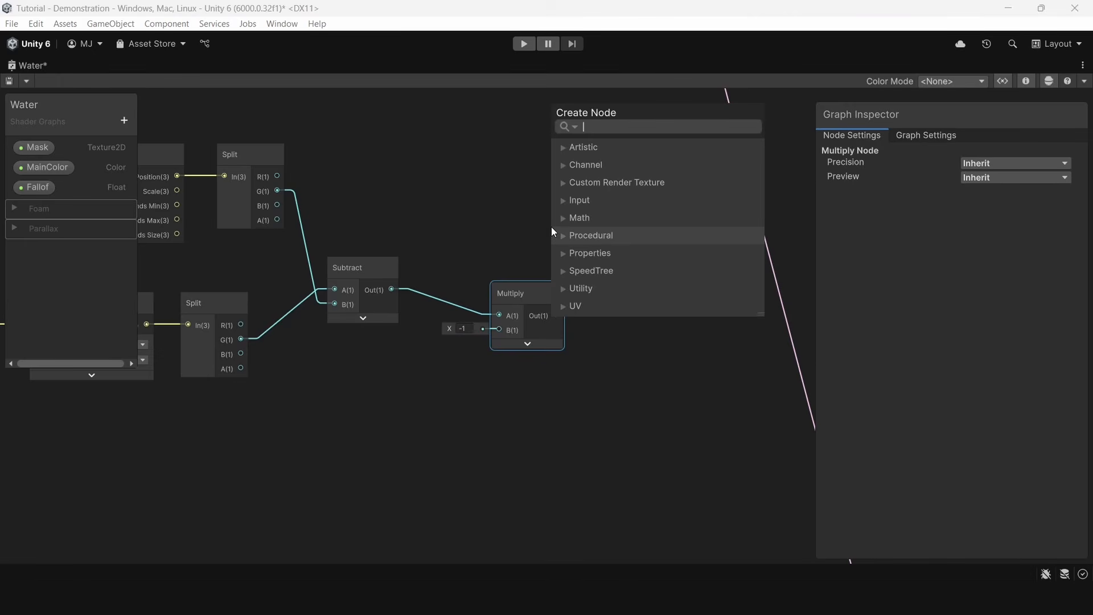
type("smoo")
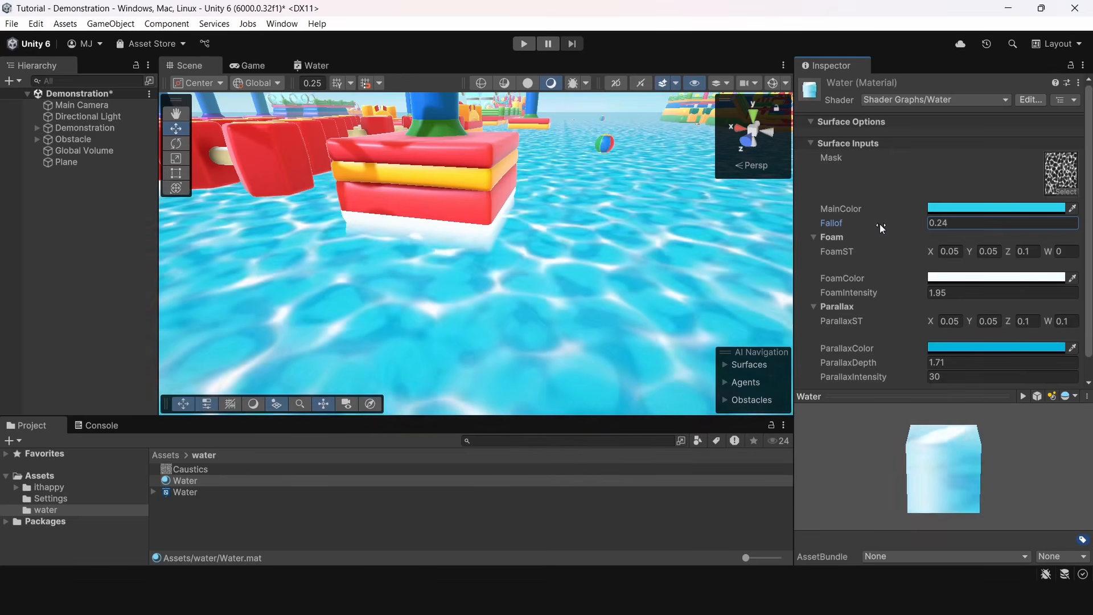
left_click_drag(879, 224, 871, 224)
right_click_drag(428, 166, 491, 161)
Return to the scene and adjust the Water material's Fallof, trying 0.73 and 1.71 before entering 0
key("shift+space")
key("shift+space")
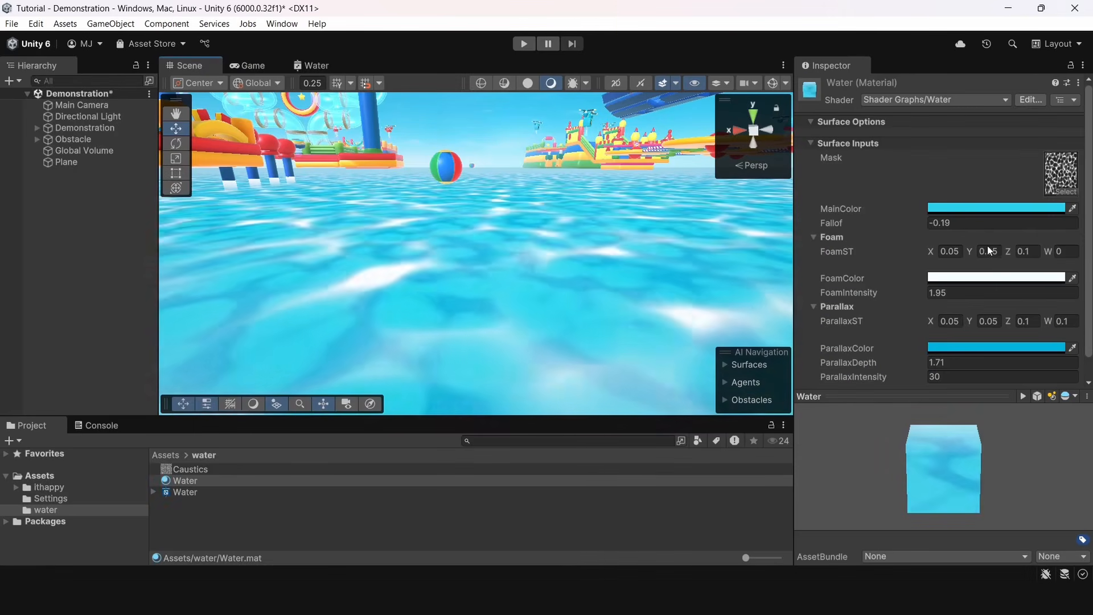
scroll(958, 217, "down", 1)
left_click_drag(901, 197, 930, 201)
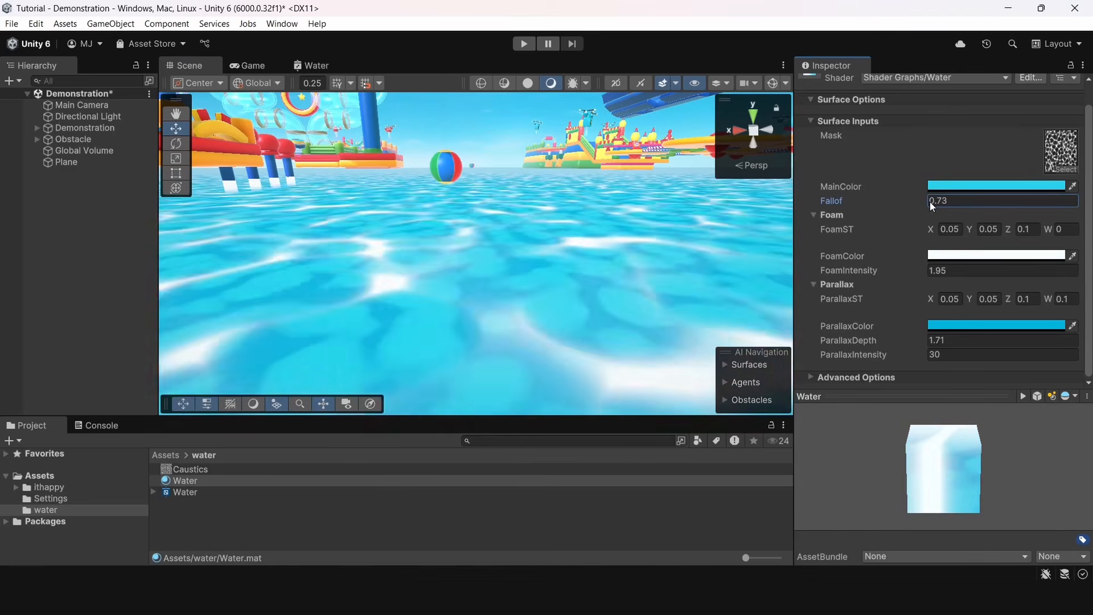
left_click(940, 340)
key("ctrl+c")
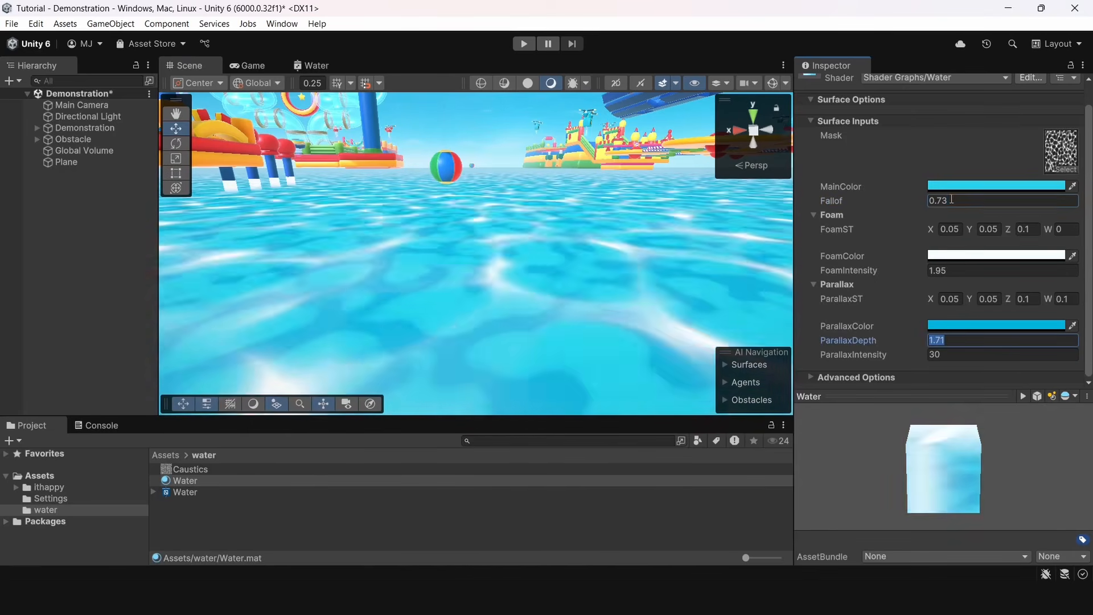
left_click(961, 202)
key("ctrl+v")
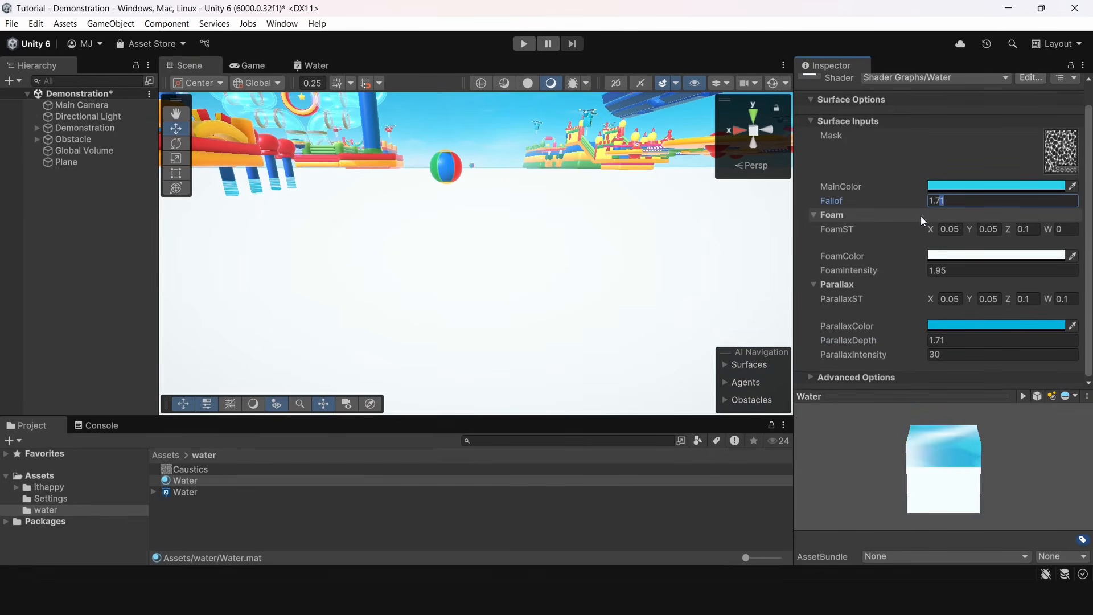
type("0")
Examine the water around the inflatable obstacles from above, reselect the Water material and undo the last change
key("s")
right_click_drag(450, 185, 347, 213)
key("shift+space")
left_click(715, 219)
left_click_drag(730, 172, 730, 213)
left_click(213, 484)
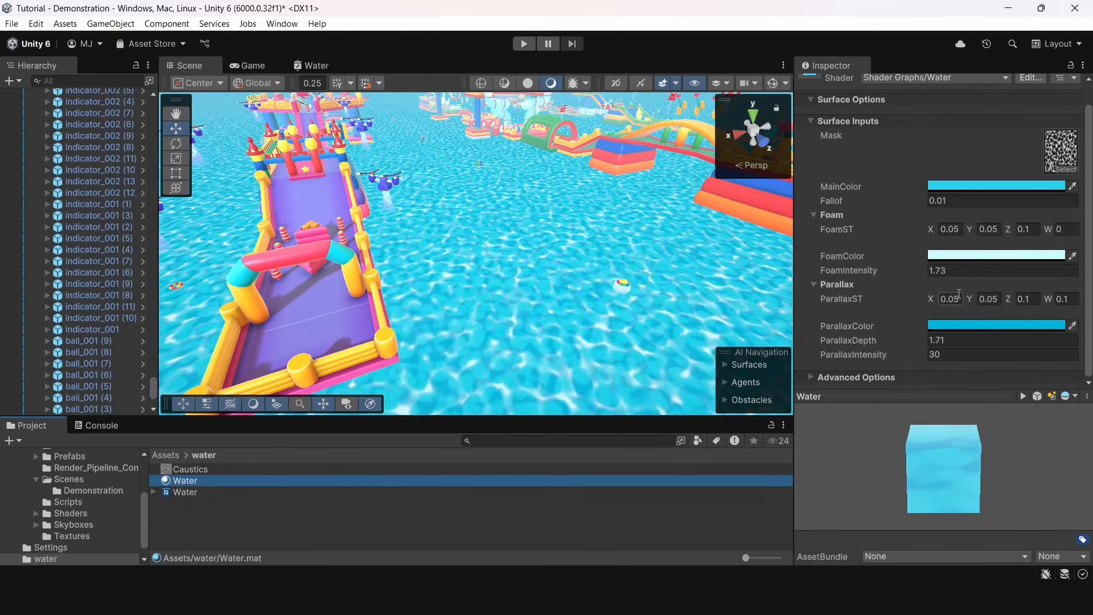
key("ctrl+z")
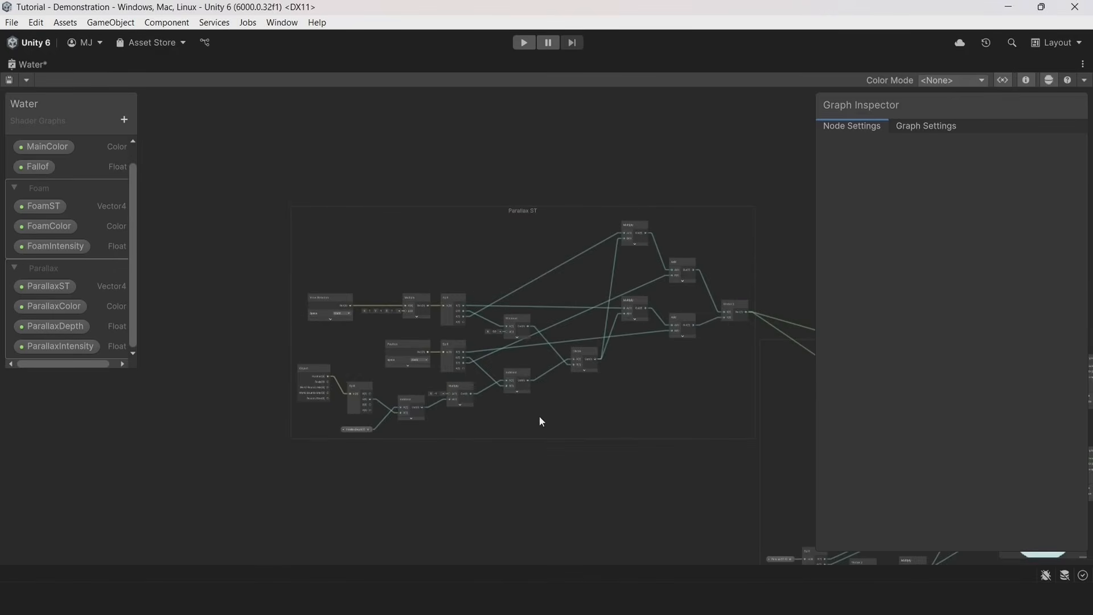
Review the Water graph's node groups, examining Parallax ST, Parallax Mask, World Space ST, Foam Surface Mask and how they connect to the output
scroll(501, 418, "up", 4)
left_click_drag(813, 139, 1025, 143)
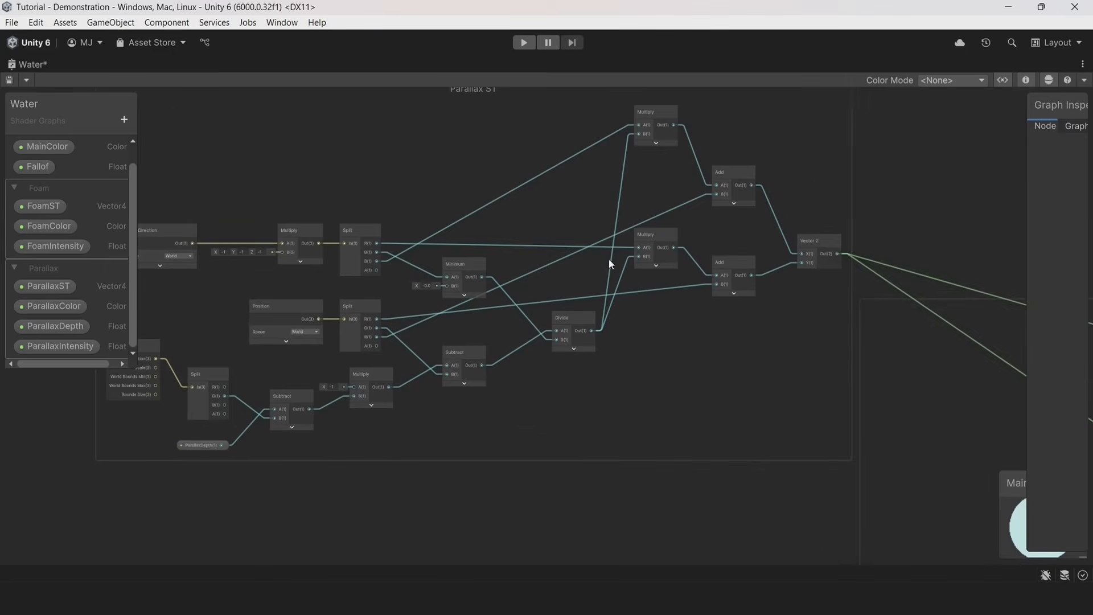
scroll(609, 258, "down", 1)
middle_click_drag(636, 229, 654, 261)
middle_click_drag(986, 392, 512, 227)
middle_click_drag(968, 309, 735, 292)
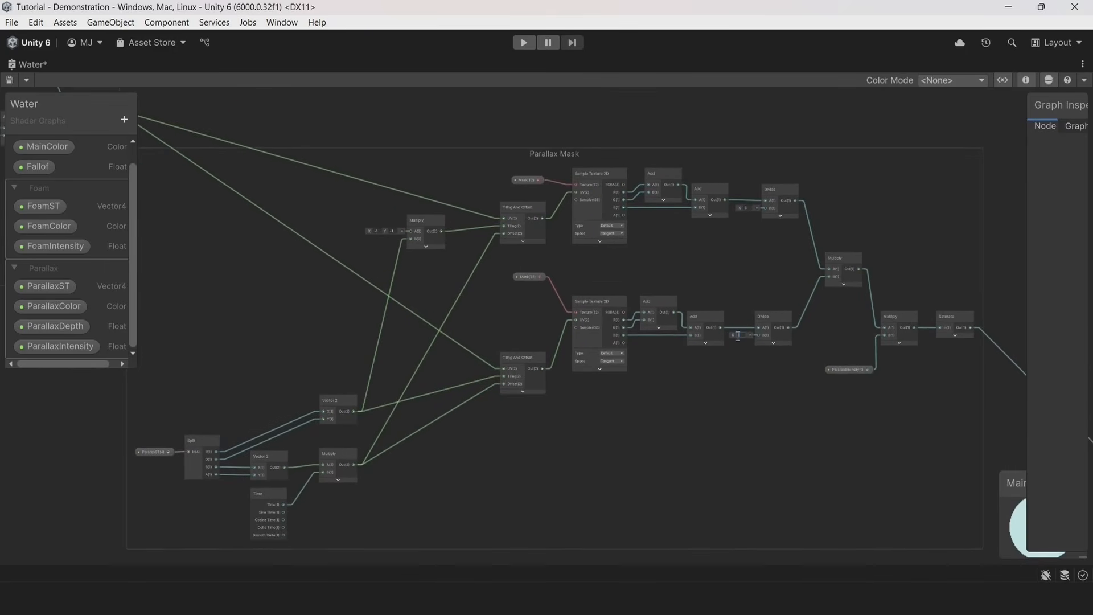
scroll(817, 431, "up", 2)
middle_click_drag(811, 439, 740, 480)
scroll(722, 326, "up", 2)
middle_click_drag(723, 325, 596, 432)
scroll(672, 426, "down", 2)
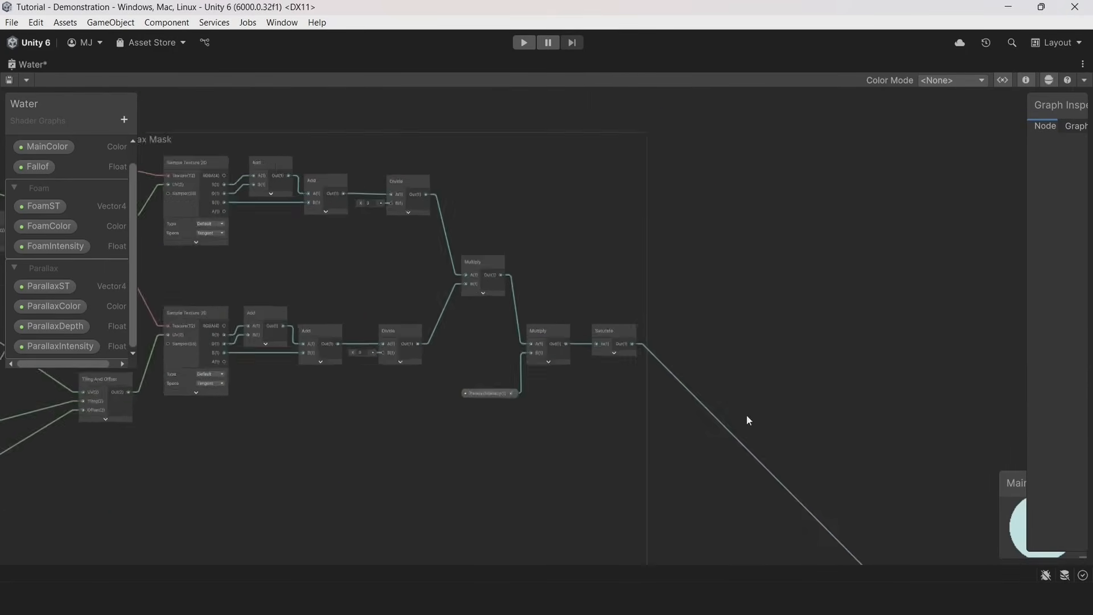
middle_click_drag(587, 556, 727, 416)
scroll(678, 355, "up", 2)
middle_click_drag(444, 442, 829, 195)
scroll(544, 259, "down", 2)
middle_click_drag(557, 223, 474, 254)
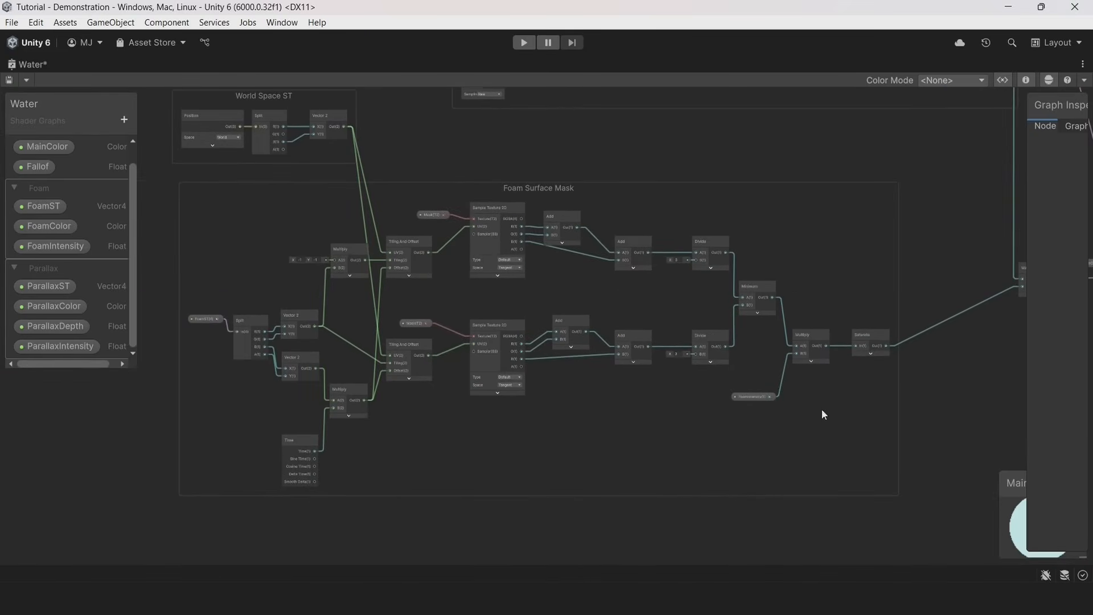
middle_click_drag(812, 419, 642, 422)
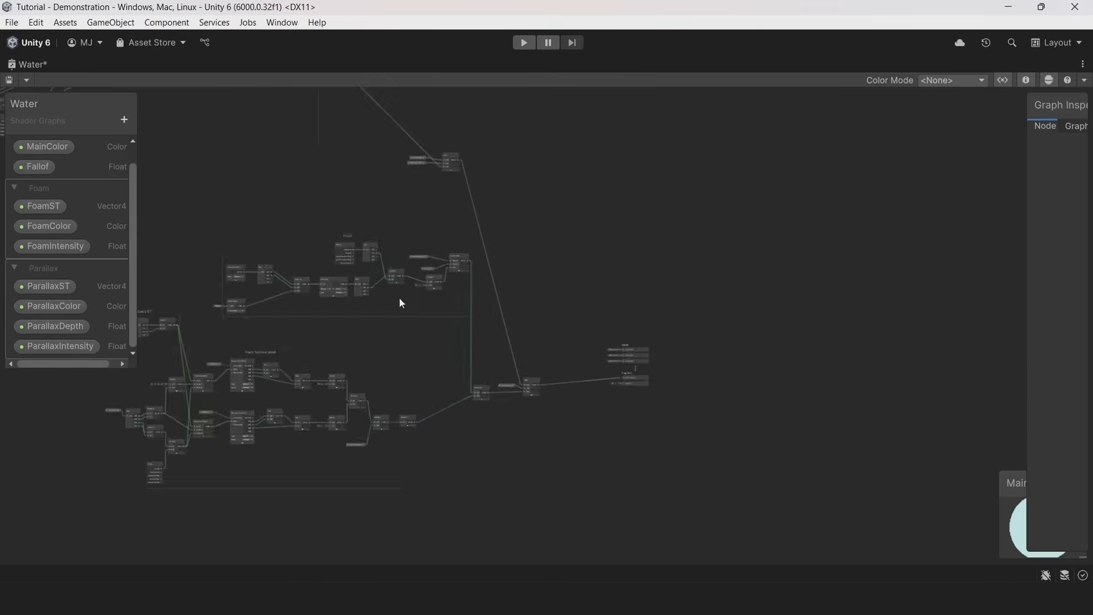